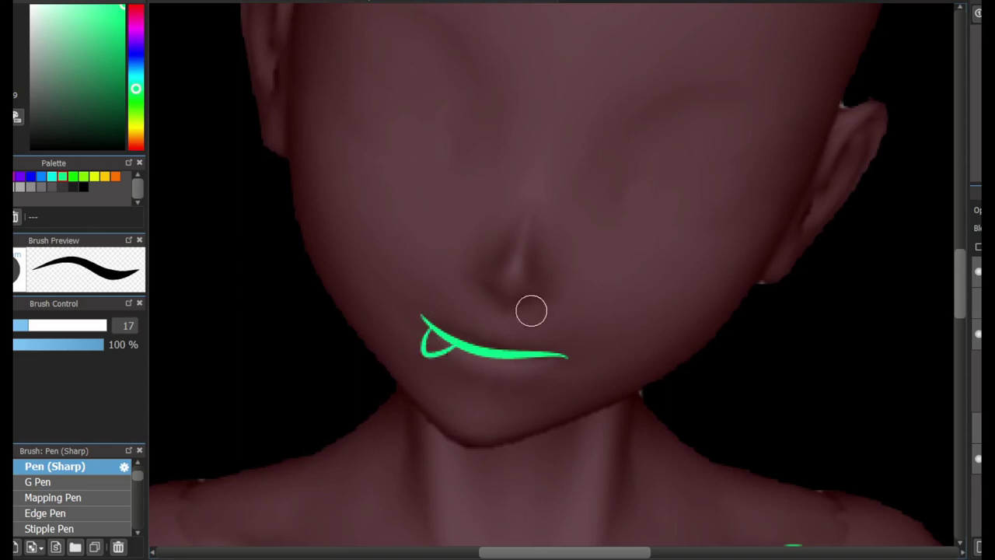
Step: Replace the small tooth stroke under the smile with an open lower lip and a curved tongue
{"action": "key", "text": "ctrl+z"}
{"action": "scroll", "coordinate": [601, 401], "scroll_direction": "up", "scroll_amount": 3}
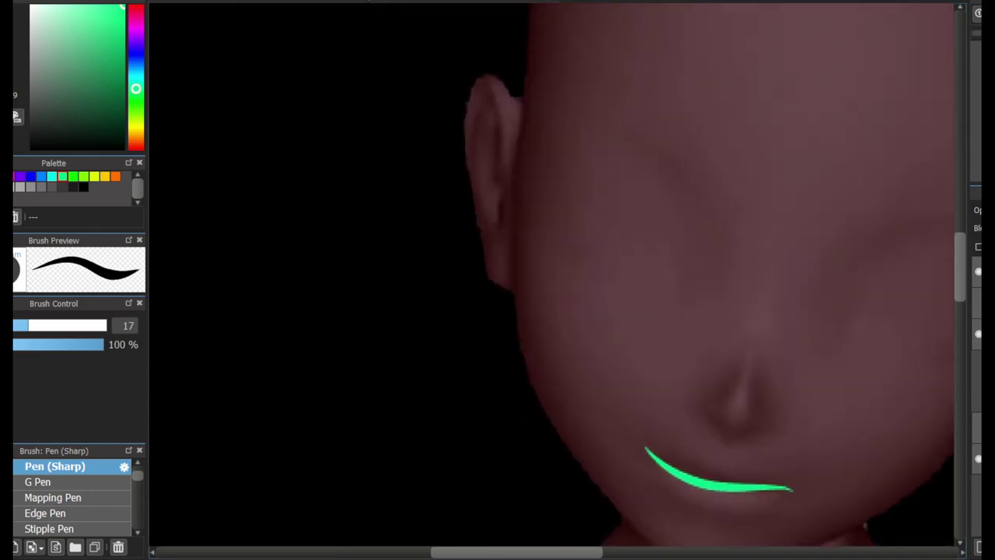
{"action": "scroll", "coordinate": [601, 198], "scroll_direction": "down", "scroll_amount": 6}
{"action": "left_click_drag", "start_coordinate": [568, 160], "coordinate": [711, 199]}
{"action": "mouse_move", "coordinate": [583, 198]}
{"action": "left_mouse_down"}
{"action": "mouse_move", "coordinate": [622, 229]}
{"action": "mouse_move", "coordinate": [645, 211]}
{"action": "left_mouse_up"}
Step: Sketch the visible eye with an arched upper lid, a winged outer corner, a lower lid and a short outer edge
{"action": "scroll", "coordinate": [552, 280], "scroll_direction": "up", "scroll_amount": 5}
{"action": "scroll", "coordinate": [552, 280], "scroll_direction": "down", "scroll_amount": 2}
{"action": "scroll", "coordinate": [614, 226], "scroll_direction": "down", "scroll_amount": 3}
{"action": "scroll", "coordinate": [609, 238], "scroll_direction": "up", "scroll_amount": 3}
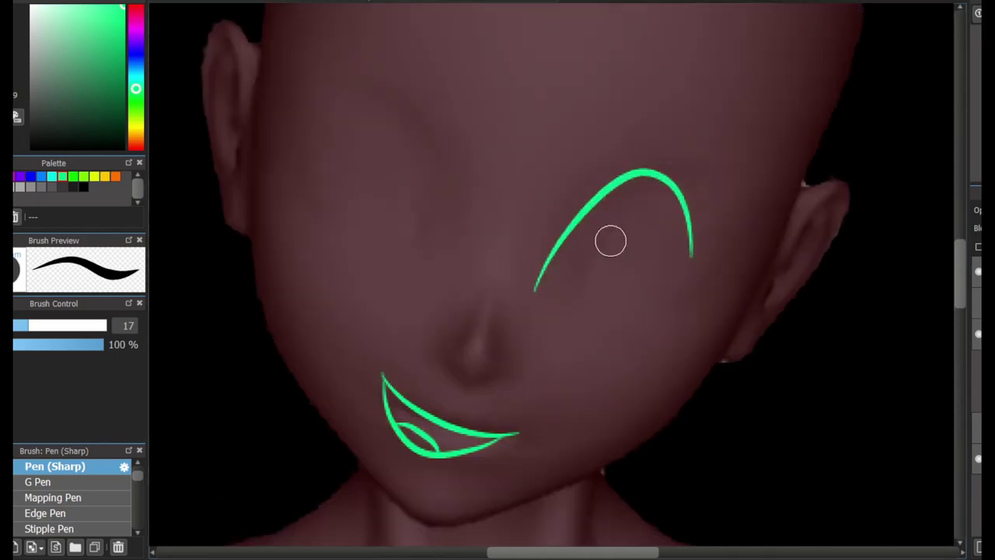
{"action": "key", "text": "ctrl+z"}
{"action": "mouse_move", "coordinate": [542, 285]}
{"action": "left_mouse_down"}
{"action": "mouse_move", "coordinate": [657, 243]}
{"action": "mouse_move", "coordinate": [709, 308]}
{"action": "left_mouse_up"}
{"action": "key", "text": "ctrl+z"}
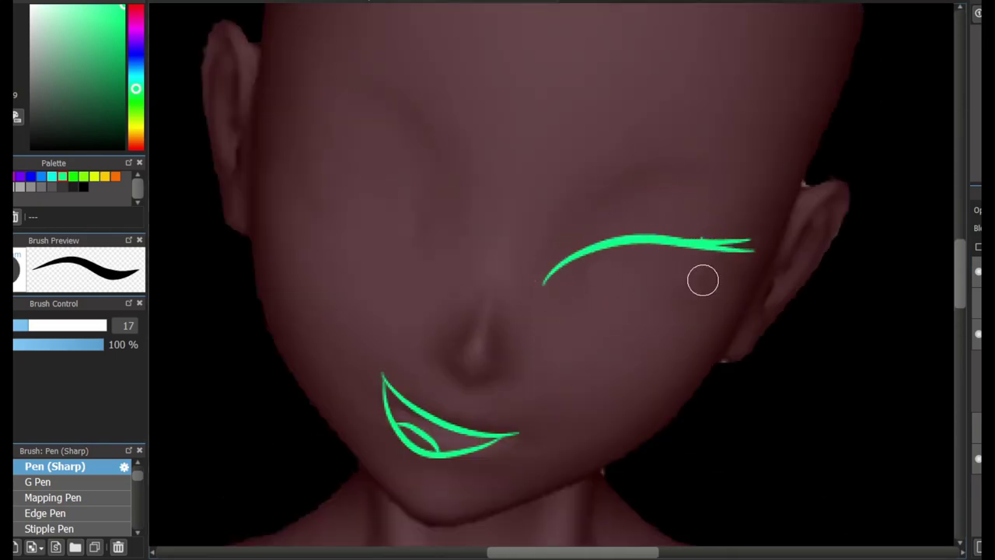
{"action": "left_click_drag", "start_coordinate": [558, 302], "coordinate": [687, 311]}
{"action": "left_click_drag", "start_coordinate": [695, 256], "coordinate": [693, 296]}
Step: Sketch a long downward-bowed curve across the forehead from temple to temple
{"action": "scroll", "coordinate": [539, 293], "scroll_direction": "down", "scroll_amount": 2}
{"action": "scroll", "coordinate": [544, 288], "scroll_direction": "down", "scroll_amount": 2}
{"action": "left_click_drag", "start_coordinate": [385, 379], "coordinate": [589, 319]}
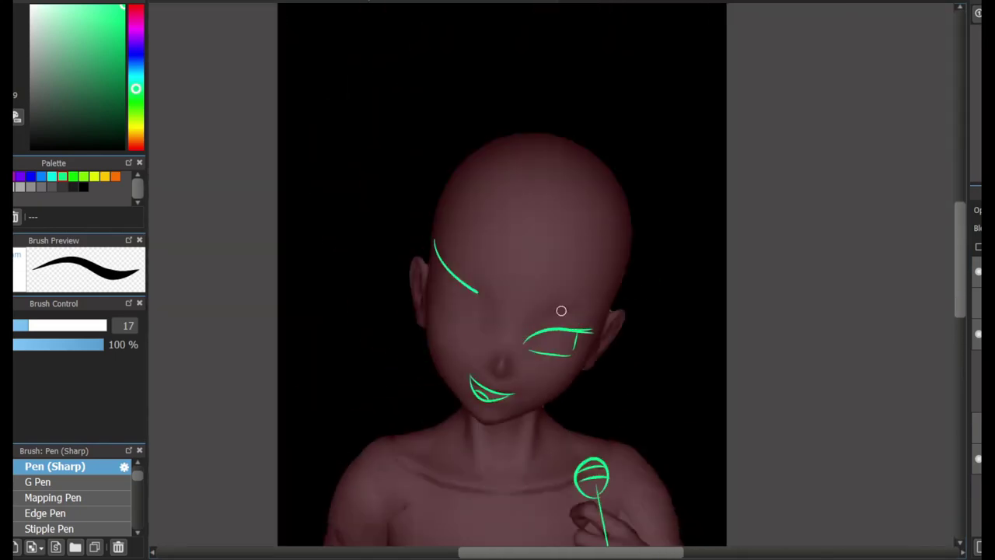
{"action": "left_click_drag", "start_coordinate": [621, 281], "coordinate": [748, 101]}
{"action": "left_click_drag", "start_coordinate": [559, 413], "coordinate": [509, 362]}
Step: Sketch the jacket's collar and pointed lapel beside the lollipop, with its front edge, buttons and bust contour
{"action": "scroll", "coordinate": [509, 363], "scroll_direction": "up", "scroll_amount": 2}
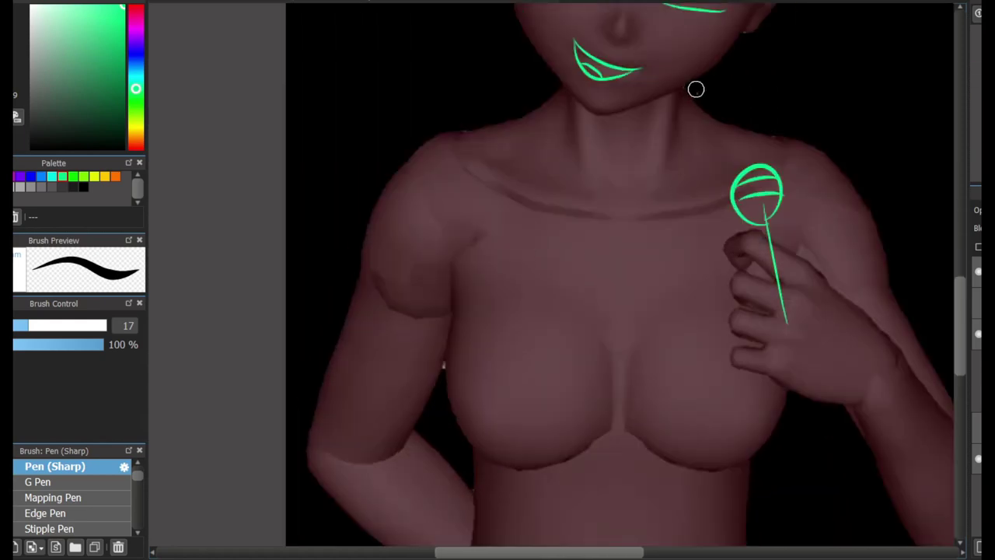
{"action": "mouse_move", "coordinate": [700, 105]}
{"action": "left_mouse_down"}
{"action": "mouse_move", "coordinate": [554, 342]}
{"action": "mouse_move", "coordinate": [675, 233]}
{"action": "left_mouse_up"}
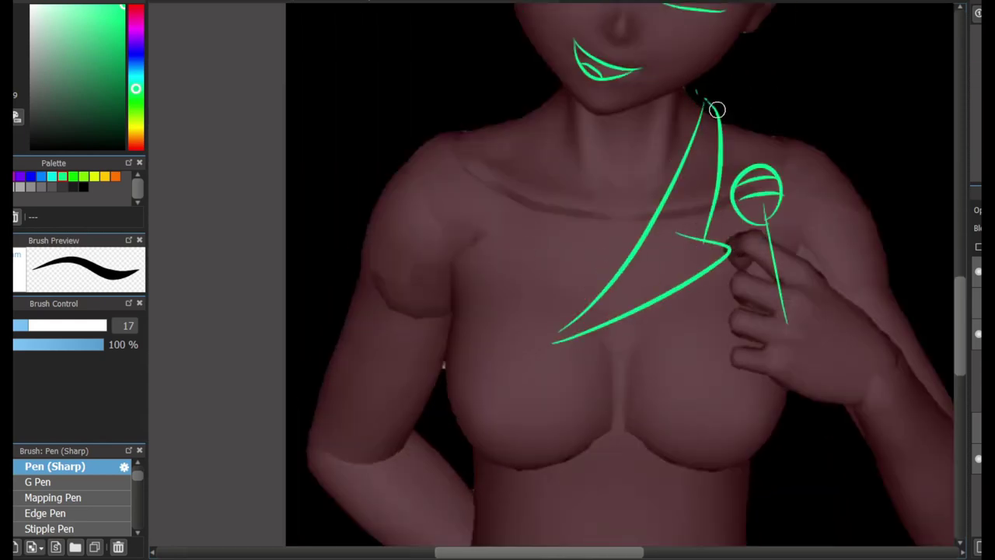
{"action": "left_click_drag", "start_coordinate": [552, 343], "coordinate": [532, 488]}
{"action": "scroll", "coordinate": [682, 248], "scroll_direction": "down", "scroll_amount": 3}
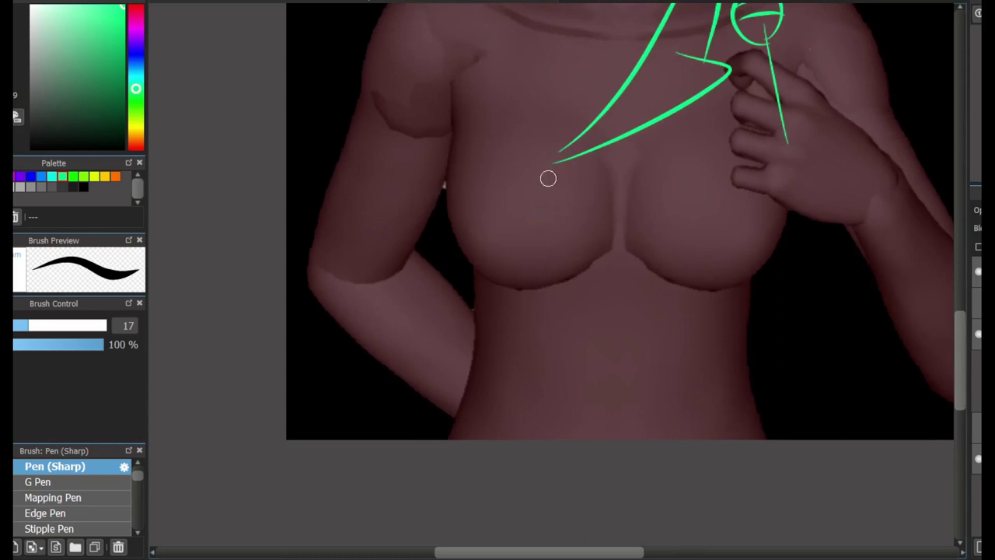
{"action": "key", "text": "ctrl+z"}
{"action": "left_click_drag", "start_coordinate": [779, 186], "coordinate": [663, 287]}
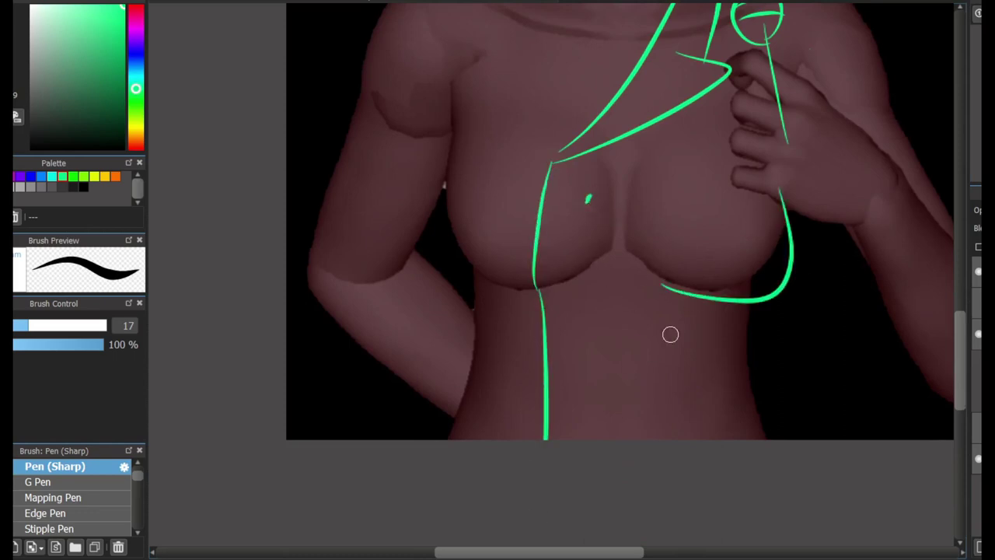
Step: Sketch the opposite side of the jacket's collar and its lapel, meeting at the V-shaped neckline
{"action": "scroll", "coordinate": [582, 363], "scroll_direction": "up", "scroll_amount": 4}
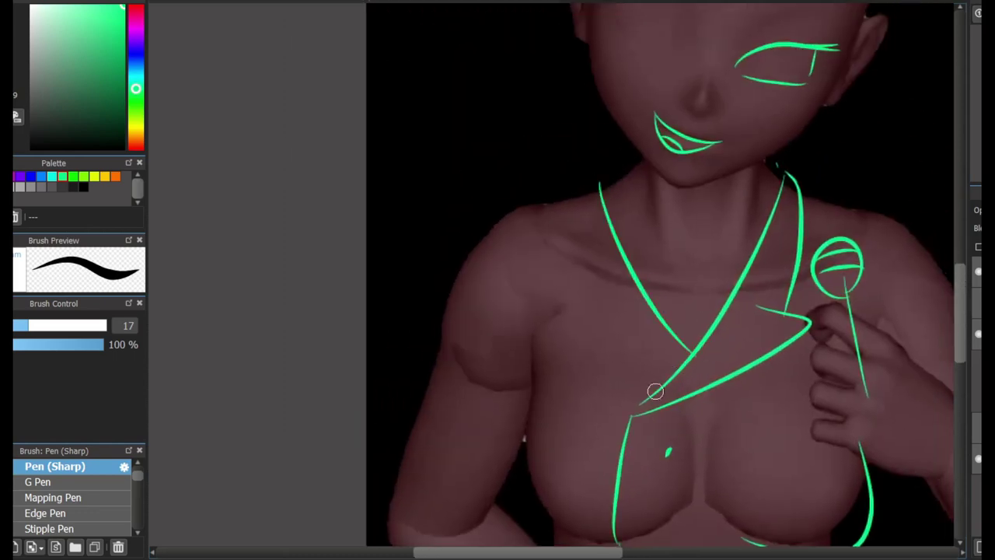
{"action": "key", "text": "ctrl+z"}
{"action": "left_click_drag", "start_coordinate": [634, 282], "coordinate": [688, 367]}
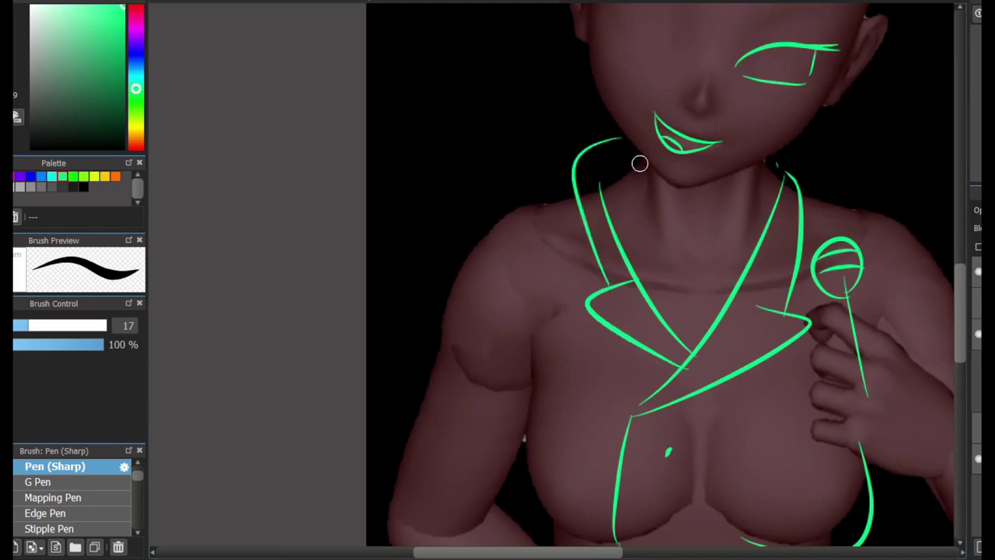
Step: Sketch the jacket's loose shoulders and sleeves on both arms, including the draped sleeve opening at the raised wrist
{"action": "scroll", "coordinate": [825, 261], "scroll_direction": "down", "scroll_amount": 4}
{"action": "left_click_drag", "start_coordinate": [507, 58], "coordinate": [411, 263]}
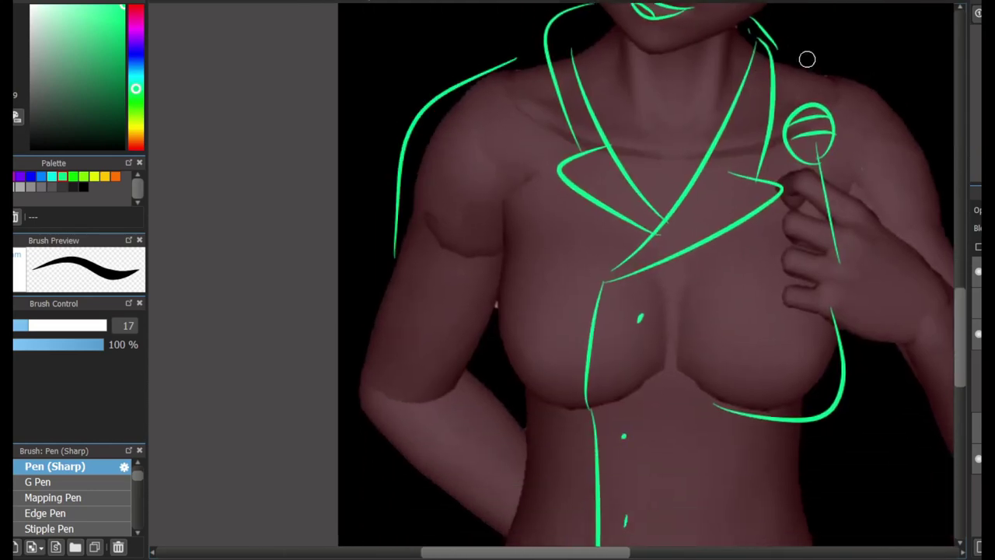
{"action": "left_click_drag", "start_coordinate": [806, 60], "coordinate": [954, 225]}
{"action": "scroll", "coordinate": [855, 233], "scroll_direction": "right", "scroll_amount": 1}
{"action": "left_click_drag", "start_coordinate": [889, 167], "coordinate": [955, 266]}
{"action": "scroll", "coordinate": [812, 227], "scroll_direction": "down", "scroll_amount": 2}
{"action": "scroll", "coordinate": [813, 228], "scroll_direction": "right", "scroll_amount": 1}
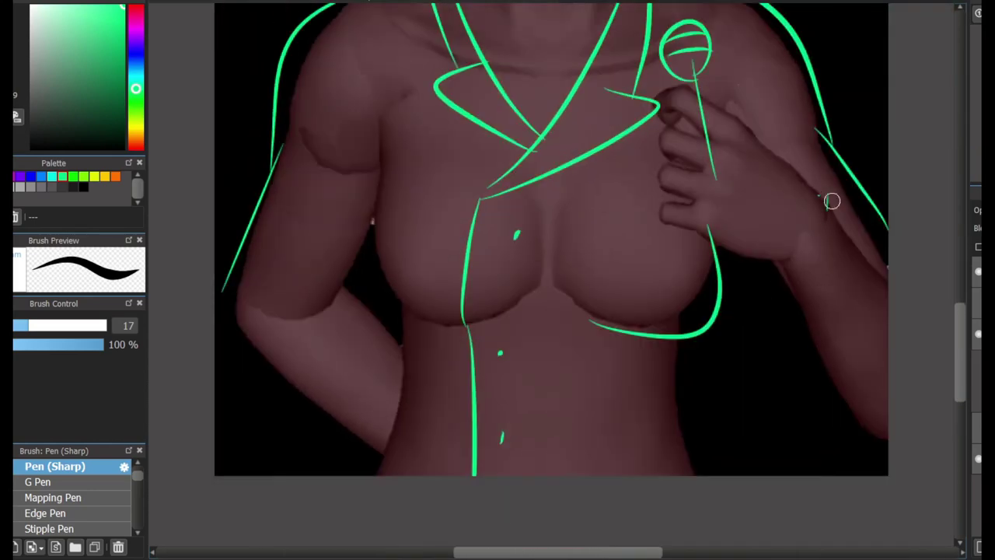
{"action": "left_click_drag", "start_coordinate": [832, 201], "coordinate": [765, 271]}
{"action": "scroll", "coordinate": [764, 272], "scroll_direction": "up", "scroll_amount": 3}
{"action": "scroll", "coordinate": [764, 271], "scroll_direction": "down", "scroll_amount": 2}
{"action": "scroll", "coordinate": [692, 270], "scroll_direction": "up", "scroll_amount": 2}
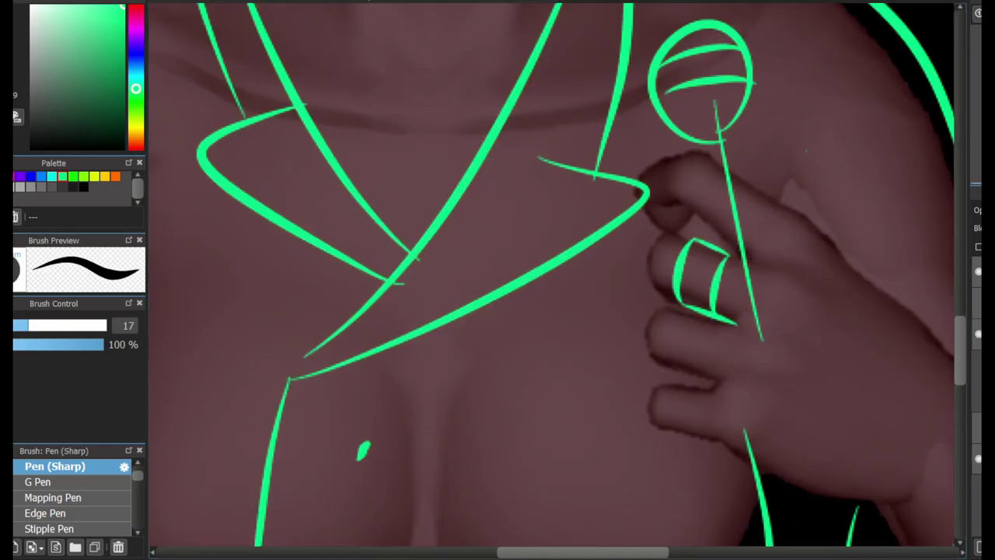
{"action": "scroll", "coordinate": [648, 198], "scroll_direction": "down", "scroll_amount": 2}
{"action": "scroll", "coordinate": [649, 199], "scroll_direction": "up", "scroll_amount": 1}
{"action": "scroll", "coordinate": [649, 198], "scroll_direction": "down", "scroll_amount": 3}
{"action": "left_click_drag", "start_coordinate": [598, 164], "coordinate": [704, 189]}
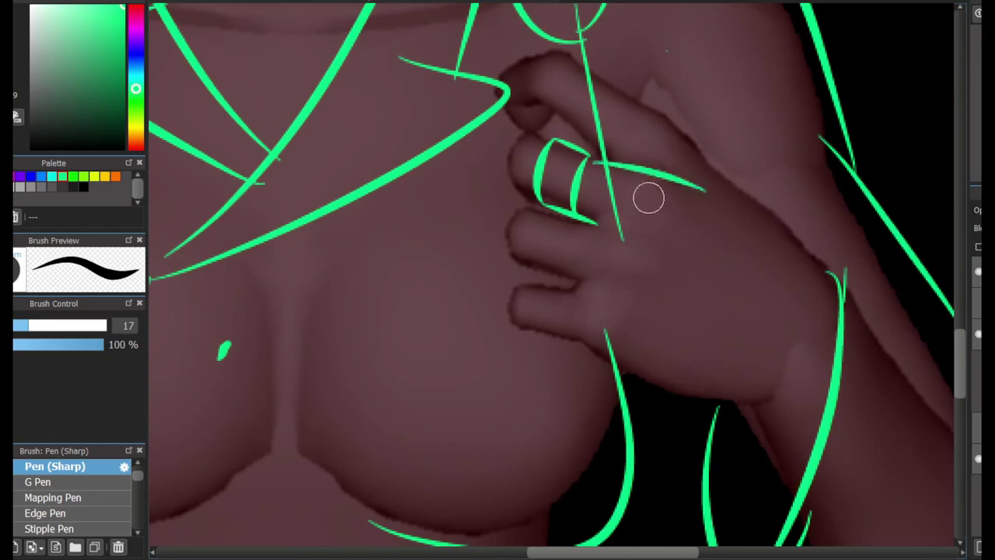
{"action": "key", "text": "ctrl+z"}
{"action": "key", "text": "ctrl+z"}
Step: Sketch the glove lines on the raised hand, with a band around the finger and edges running across the back
{"action": "left_click_drag", "start_coordinate": [607, 164], "coordinate": [594, 227]}
{"action": "left_click_drag", "start_coordinate": [593, 227], "coordinate": [559, 211]}
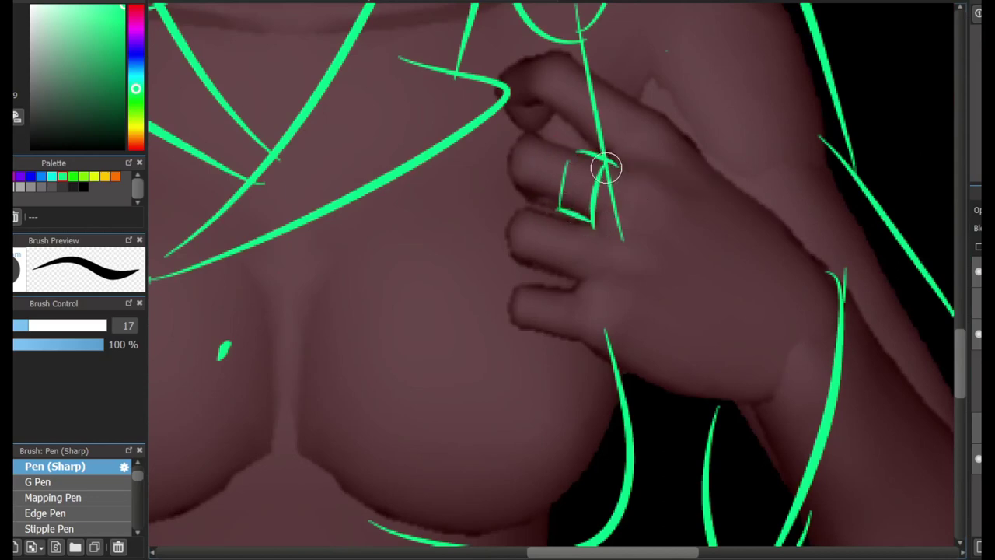
{"action": "left_click_drag", "start_coordinate": [605, 163], "coordinate": [716, 165]}
{"action": "left_click_drag", "start_coordinate": [600, 220], "coordinate": [652, 356]}
Step: Sketch the nose with a bridge line and a short base stroke, and add the upper lip above the mouth
{"action": "scroll", "coordinate": [542, 128], "scroll_direction": "down", "scroll_amount": 2}
{"action": "scroll", "coordinate": [542, 129], "scroll_direction": "up", "scroll_amount": 2}
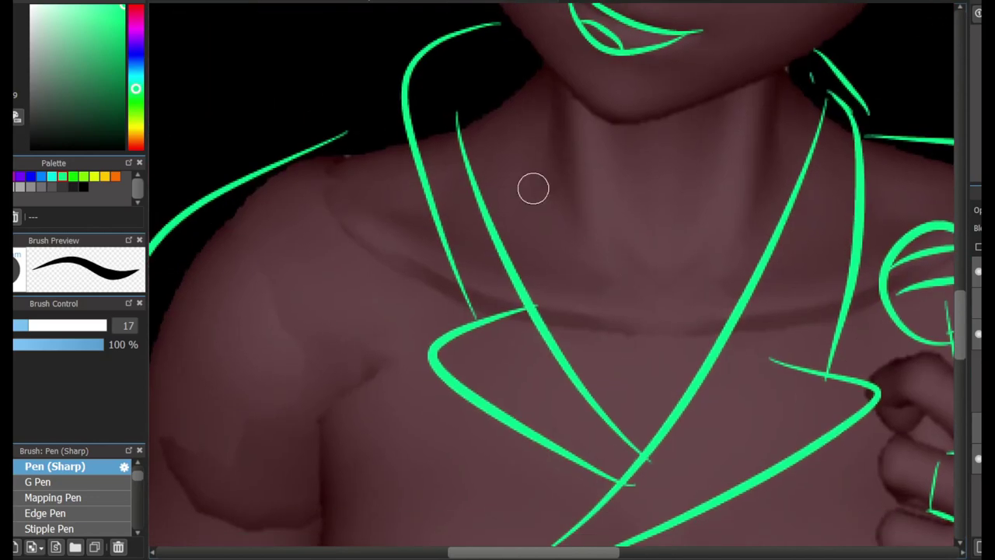
{"action": "scroll", "coordinate": [733, 289], "scroll_direction": "down", "scroll_amount": 2}
{"action": "scroll", "coordinate": [559, 380], "scroll_direction": "up", "scroll_amount": 3}
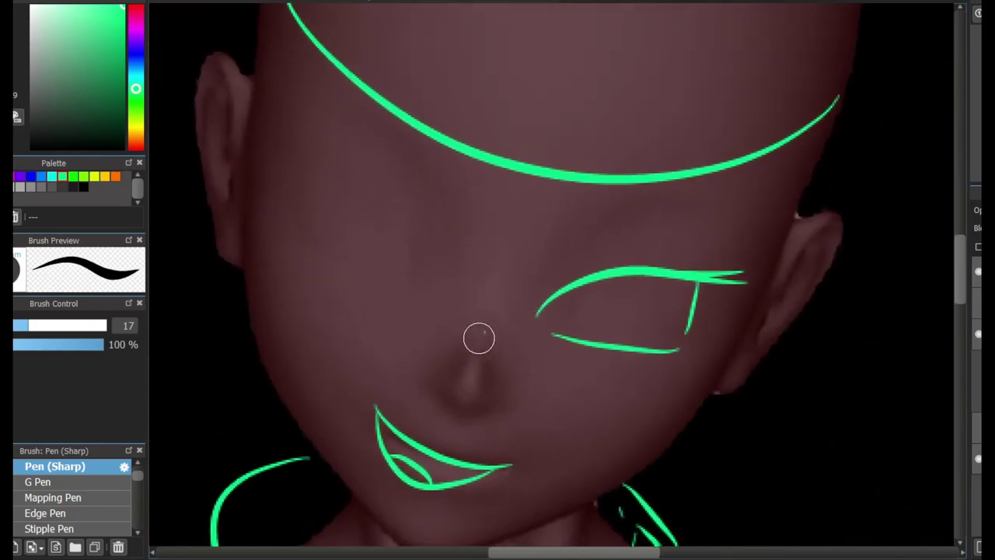
{"action": "scroll", "coordinate": [453, 418], "scroll_direction": "down", "scroll_amount": 2}
{"action": "scroll", "coordinate": [549, 251], "scroll_direction": "up", "scroll_amount": 2}
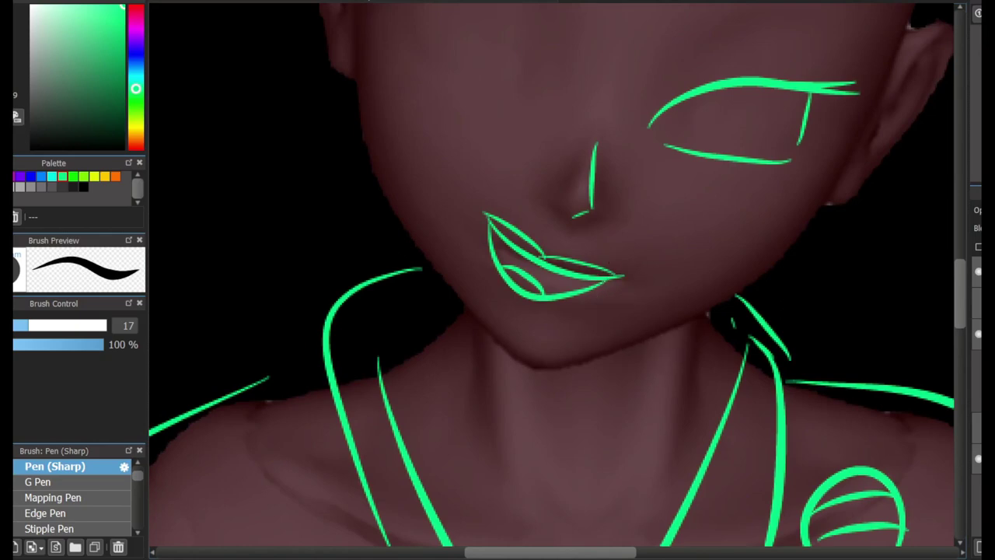
Step: Sketch the wide hat brim with curved sides around the head and a lower edge sweeping just above the eye
{"action": "scroll", "coordinate": [551, 280], "scroll_direction": "down", "scroll_amount": 5}
{"action": "scroll", "coordinate": [550, 280], "scroll_direction": "up", "scroll_amount": 3}
{"action": "left_click_drag", "start_coordinate": [467, 62], "coordinate": [328, 295]}
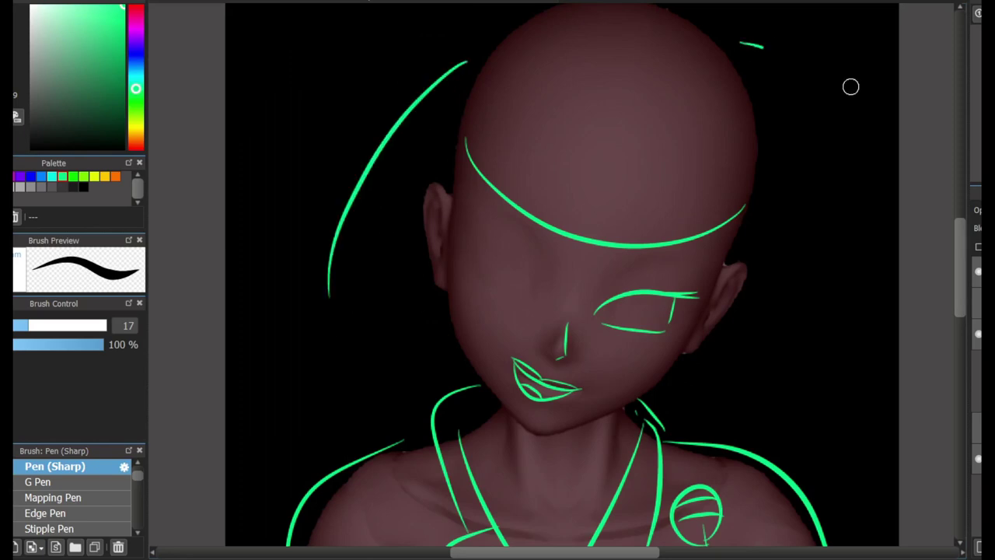
{"action": "left_click_drag", "start_coordinate": [742, 43], "coordinate": [885, 268]}
{"action": "mouse_move", "coordinate": [885, 227]}
{"action": "left_mouse_down"}
{"action": "mouse_move", "coordinate": [542, 282]}
{"action": "mouse_move", "coordinate": [379, 339]}
{"action": "left_mouse_up"}
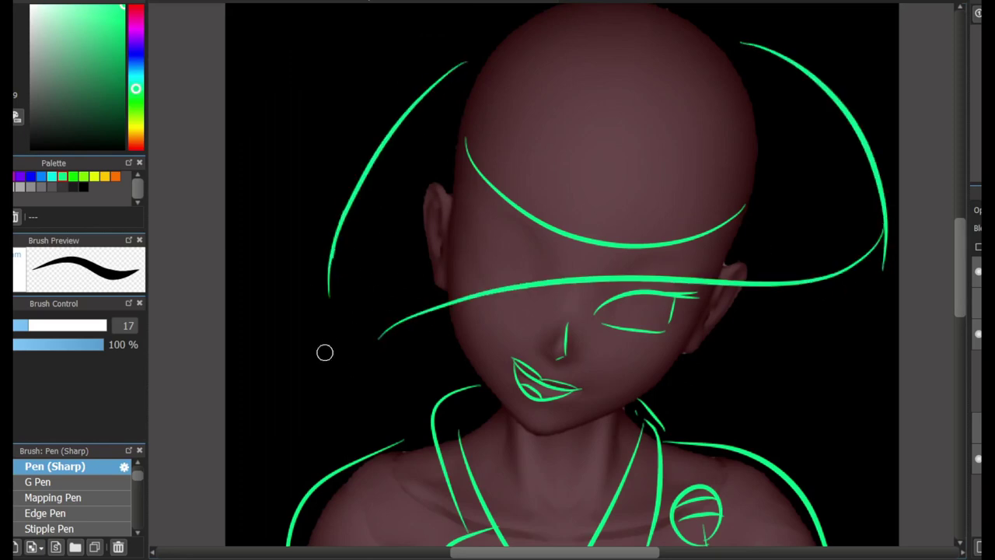
Step: Sketch a pointed hair lock covering one side of the face and a pointed ear on the other side under the brim
{"action": "mouse_move", "coordinate": [568, 294]}
{"action": "left_mouse_down"}
{"action": "mouse_move", "coordinate": [534, 398]}
{"action": "mouse_move", "coordinate": [552, 387]}
{"action": "mouse_move", "coordinate": [447, 512]}
{"action": "left_mouse_up"}
{"action": "left_click_drag", "start_coordinate": [446, 507], "coordinate": [419, 397]}
{"action": "key", "text": "ctrl+z"}
{"action": "key", "text": "ctrl+z"}
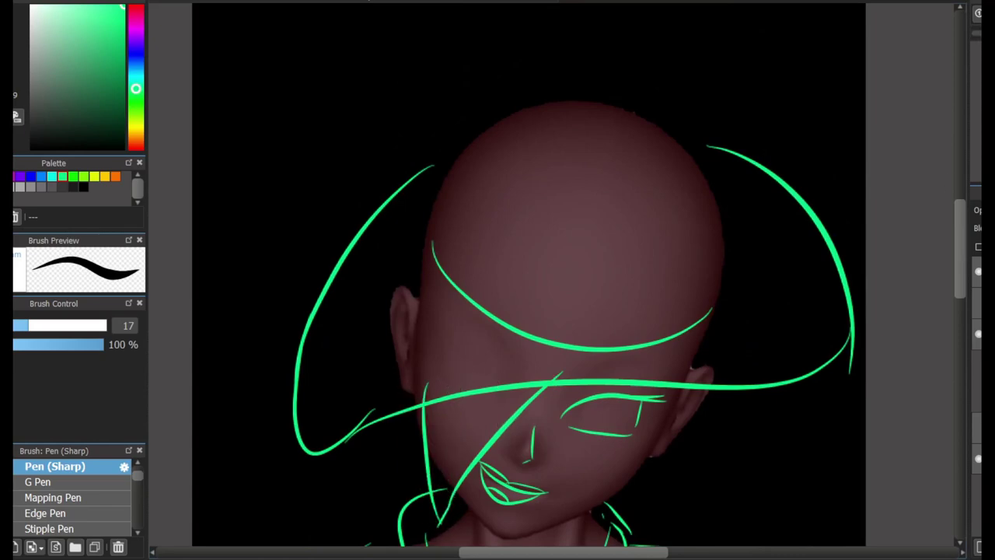
{"action": "left_click_drag", "start_coordinate": [684, 392], "coordinate": [734, 209]}
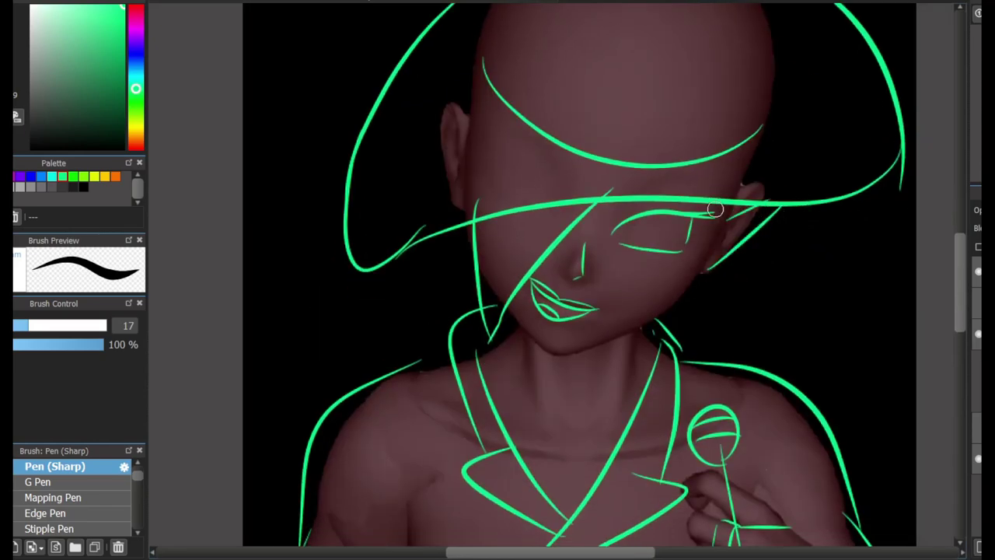
Step: Sketch hair strands in front of the pointed ear and a second striped lollipop with its stick crossing the first
{"action": "mouse_move", "coordinate": [684, 467]}
{"action": "left_mouse_down"}
{"action": "mouse_move", "coordinate": [685, 70]}
{"action": "mouse_move", "coordinate": [750, 292]}
{"action": "mouse_move", "coordinate": [688, 292]}
{"action": "left_mouse_up"}
{"action": "scroll", "coordinate": [681, 233], "scroll_direction": "up", "scroll_amount": 4}
{"action": "left_click_drag", "start_coordinate": [731, 424], "coordinate": [780, 253]}
{"action": "key", "text": "ctrl+z"}
{"action": "mouse_move", "coordinate": [720, 443]}
{"action": "left_mouse_down"}
{"action": "mouse_move", "coordinate": [766, 264]}
{"action": "mouse_move", "coordinate": [743, 163]}
{"action": "mouse_move", "coordinate": [739, 189]}
{"action": "mouse_move", "coordinate": [824, 249]}
{"action": "left_mouse_up"}
{"action": "key", "text": "ctrl+z"}
{"action": "mouse_move", "coordinate": [735, 214]}
{"action": "left_mouse_down"}
{"action": "mouse_move", "coordinate": [815, 267]}
{"action": "mouse_move", "coordinate": [894, 117]}
{"action": "mouse_move", "coordinate": [918, 466]}
{"action": "left_mouse_up"}
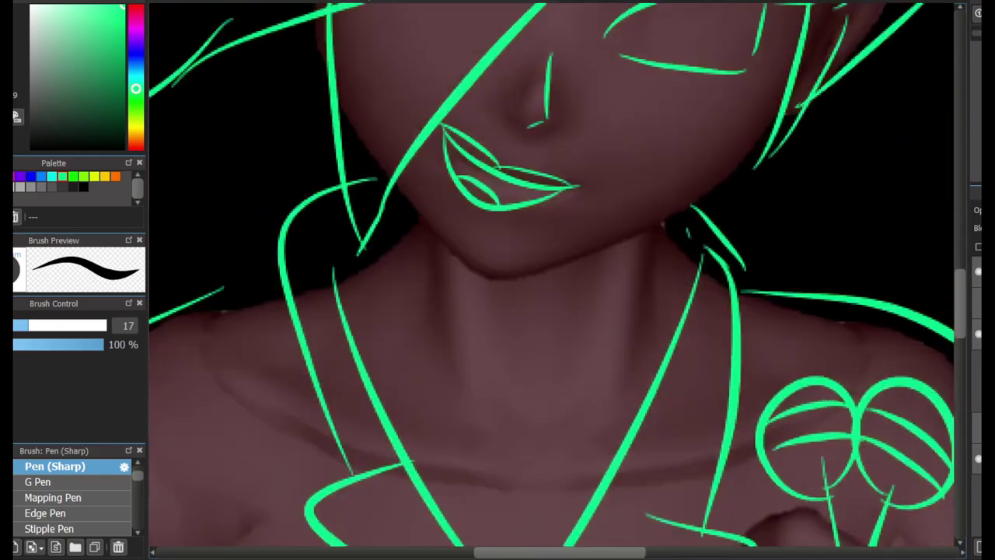
Step: Sketch a narrow iris with a vertical slit pupil in the eye and an eyelid crease above the upper lid
{"action": "scroll", "coordinate": [767, 246], "scroll_direction": "up", "scroll_amount": 3}
{"action": "left_click_drag", "start_coordinate": [626, 272], "coordinate": [614, 284]}
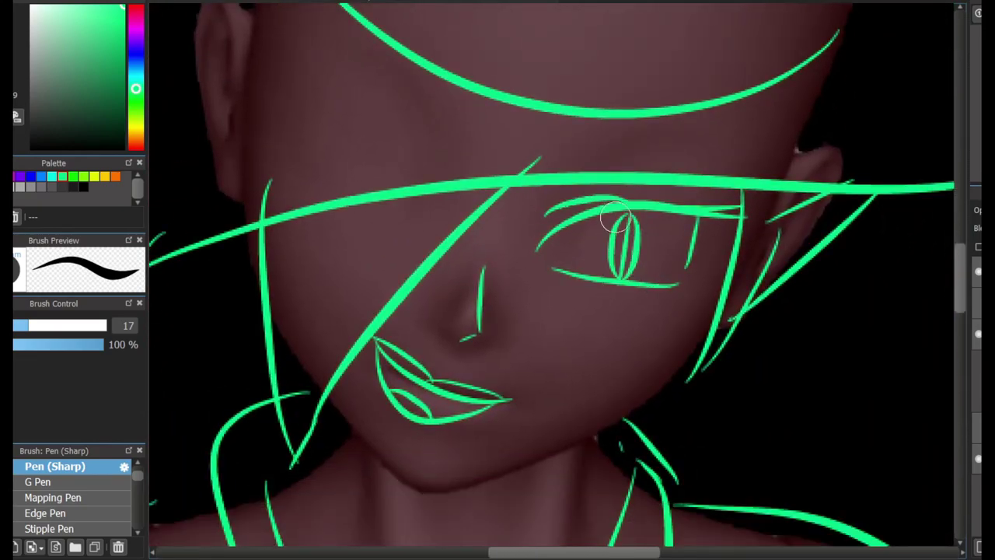
{"action": "mouse_move", "coordinate": [545, 216]}
{"action": "left_mouse_down"}
{"action": "mouse_move", "coordinate": [658, 193]}
{"action": "mouse_move", "coordinate": [685, 203]}
{"action": "left_mouse_up"}
{"action": "left_click_drag", "start_coordinate": [592, 347], "coordinate": [609, 412]}
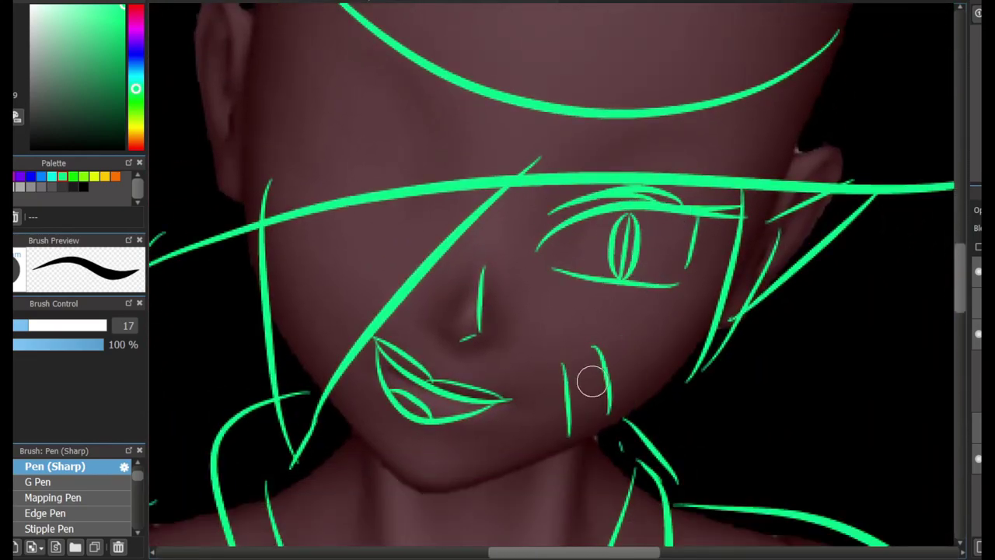
{"action": "mouse_move", "coordinate": [545, 296]}
{"action": "left_mouse_down"}
{"action": "mouse_move", "coordinate": [591, 272]}
{"action": "mouse_move", "coordinate": [626, 280]}
{"action": "left_mouse_up"}
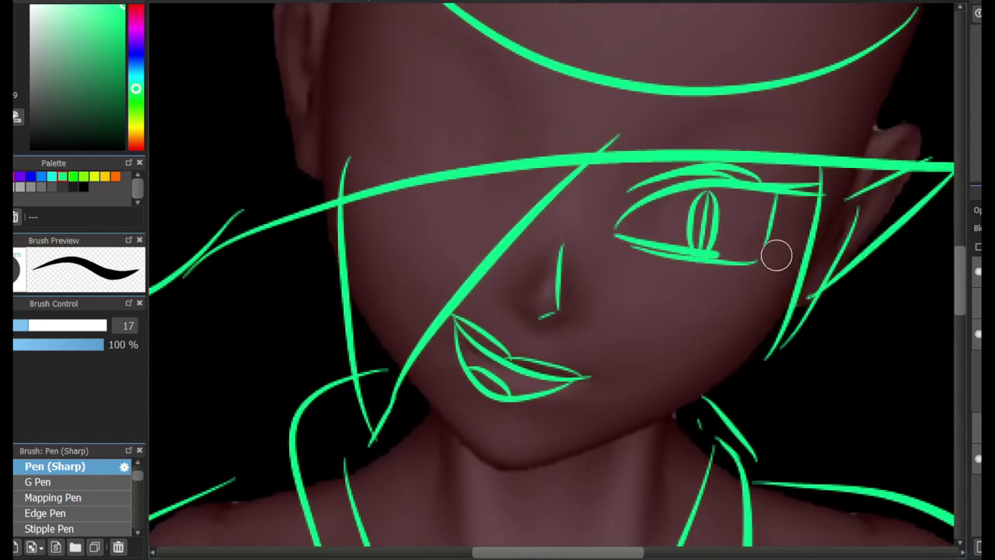
Step: Rotate the selected mouth slightly counterclockwise and shift it to fit the tilt of the face
{"action": "key", "text": "ctrl+t"}
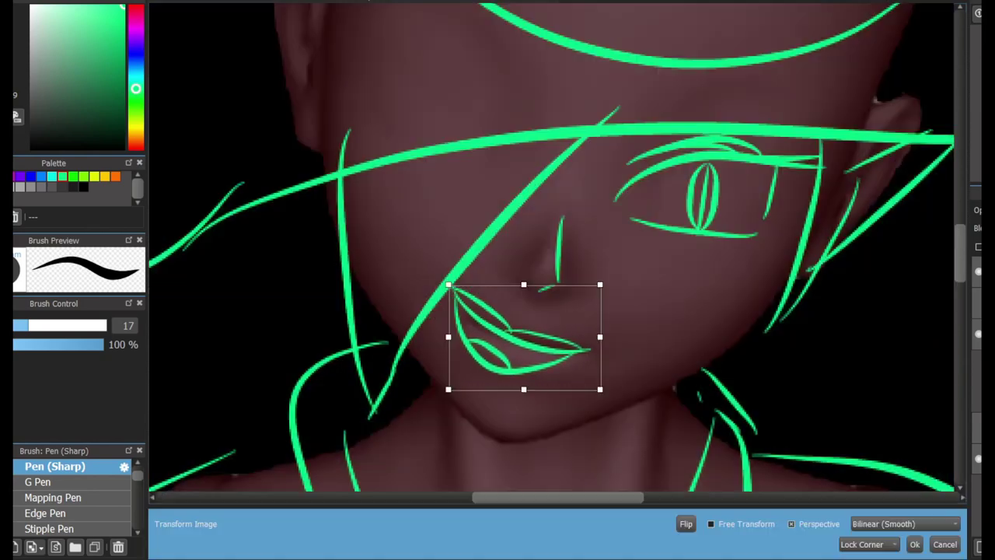
{"action": "left_click_drag", "start_coordinate": [595, 420], "coordinate": [622, 397]}
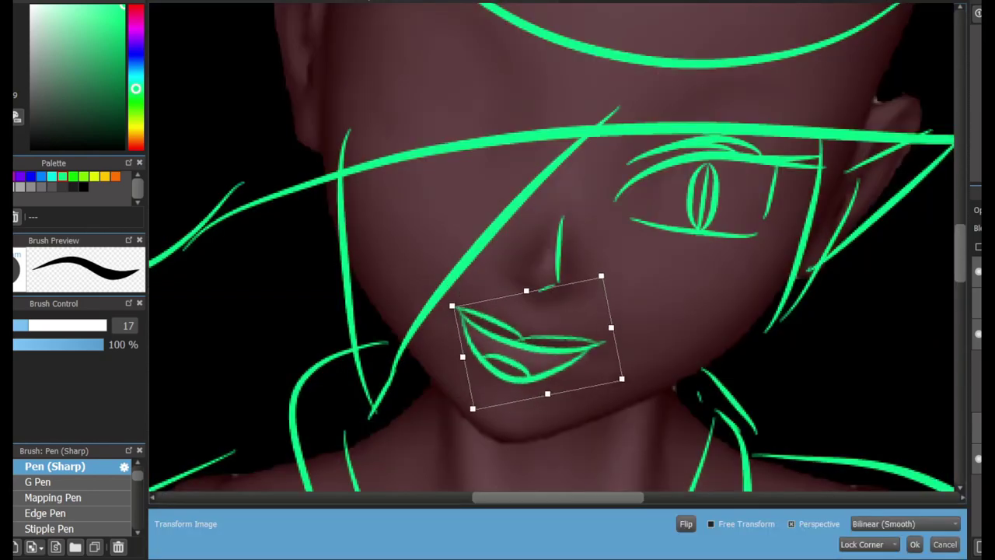
{"action": "key", "text": "Return"}
Step: Clean up the upper side edge of the hat brim so it forms one smooth curve
{"action": "scroll", "coordinate": [556, 256], "scroll_direction": "down", "scroll_amount": 5}
{"action": "scroll", "coordinate": [556, 257], "scroll_direction": "up", "scroll_amount": 5}
{"action": "scroll", "coordinate": [556, 280], "scroll_direction": "up", "scroll_amount": 3}
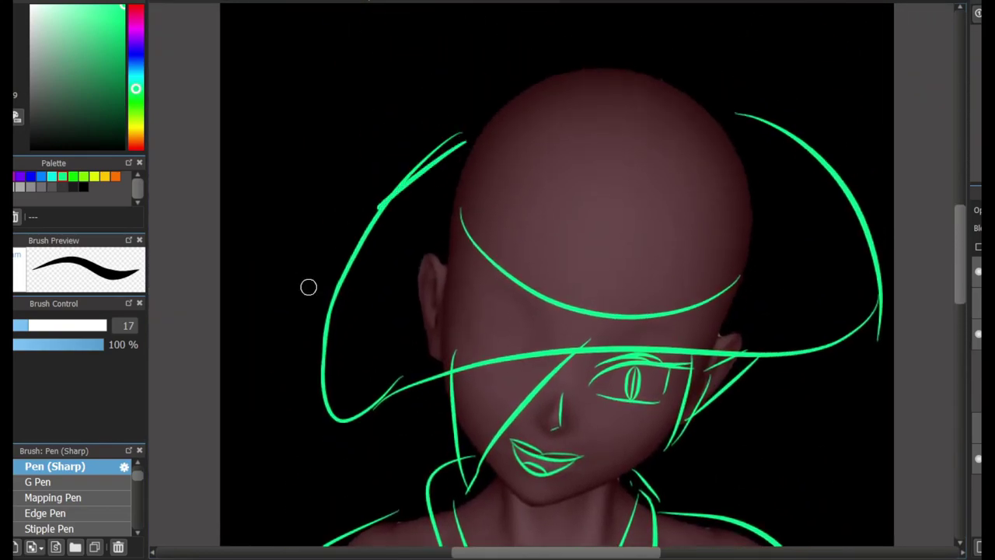
{"action": "key", "text": "ctrl+z"}
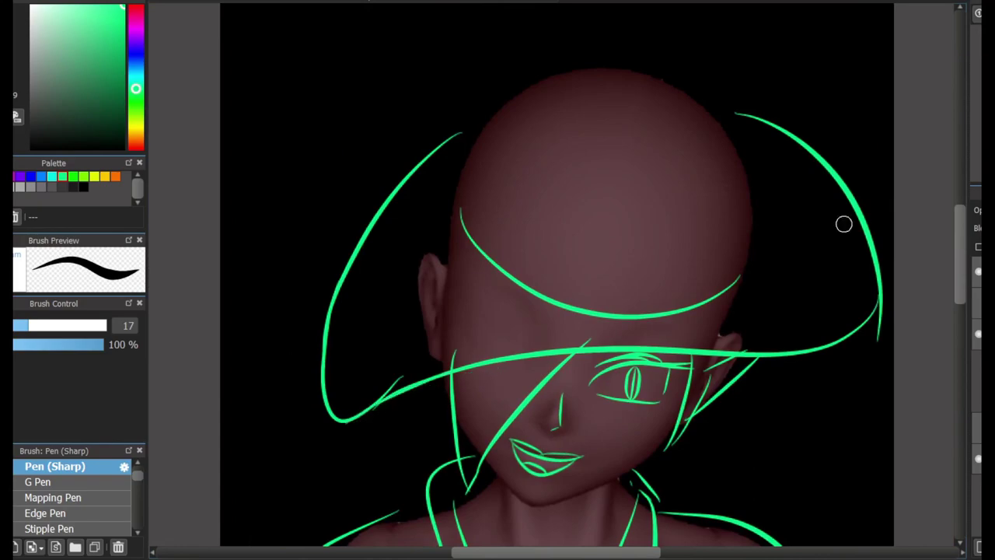
{"action": "scroll", "coordinate": [844, 224], "scroll_direction": "down", "scroll_amount": 10}
{"action": "scroll", "coordinate": [844, 224], "scroll_direction": "up", "scroll_amount": 4}
{"action": "scroll", "coordinate": [843, 224], "scroll_direction": "down", "scroll_amount": 1}
{"action": "left_click_drag", "start_coordinate": [689, 180], "coordinate": [793, 136]}
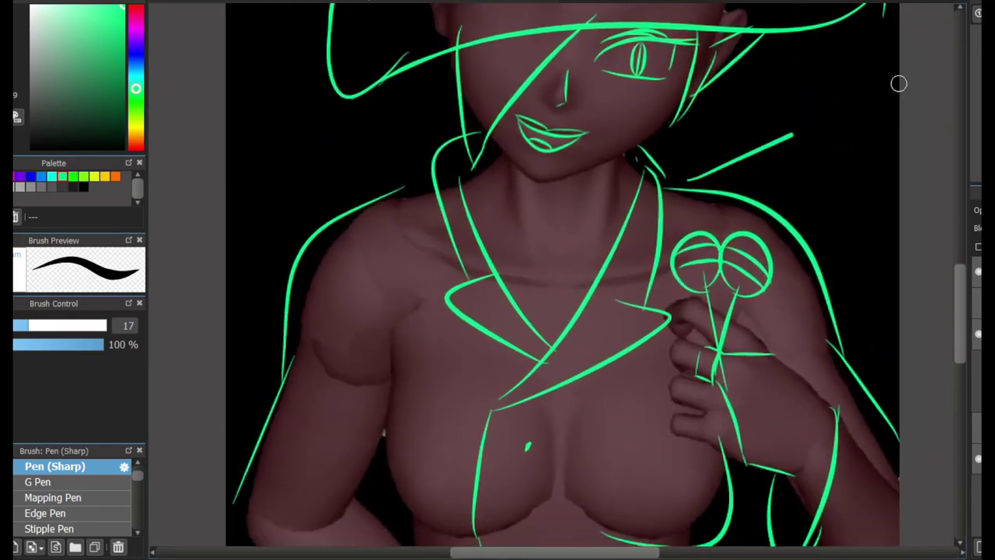
{"action": "key", "text": "ctrl+z"}
Step: Sketch two nested arcs spanning the V-shaped neckline between the lapels
{"action": "scroll", "coordinate": [876, 146], "scroll_direction": "up", "scroll_amount": 5}
{"action": "scroll", "coordinate": [876, 145], "scroll_direction": "down", "scroll_amount": 7}
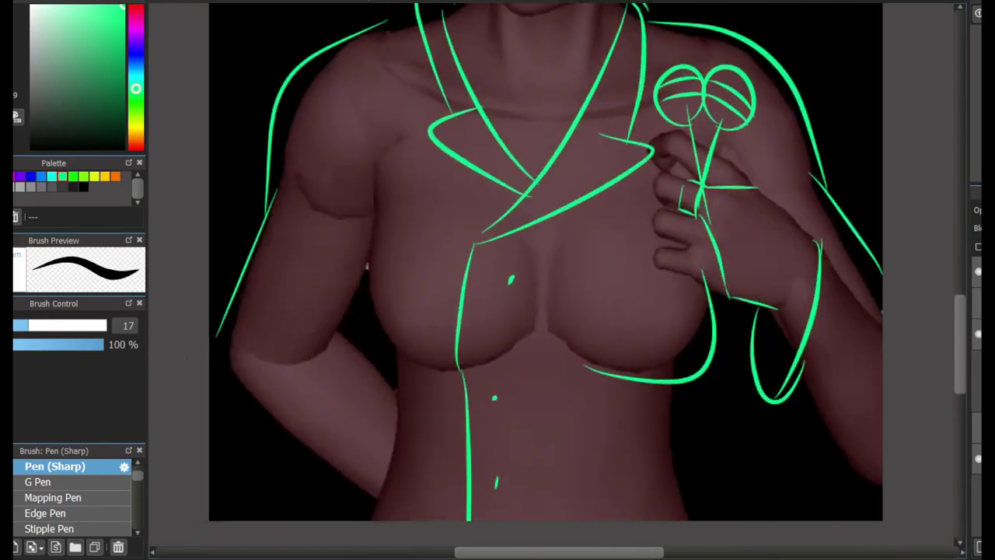
{"action": "scroll", "coordinate": [876, 145], "scroll_direction": "up", "scroll_amount": 5}
{"action": "scroll", "coordinate": [555, 381], "scroll_direction": "down", "scroll_amount": 1}
{"action": "scroll", "coordinate": [555, 382], "scroll_direction": "up", "scroll_amount": 2}
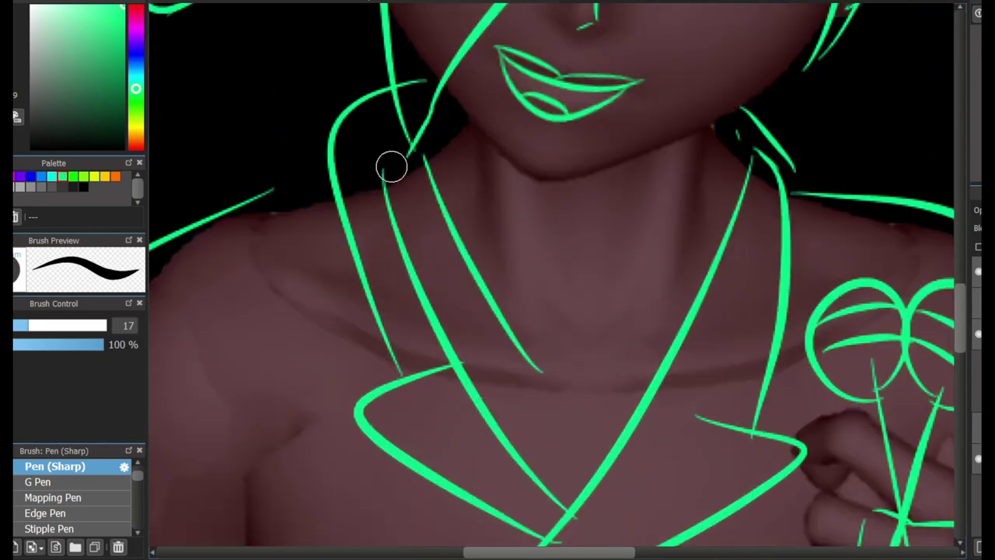
{"action": "left_click_drag", "start_coordinate": [515, 457], "coordinate": [626, 432]}
{"action": "left_click_drag", "start_coordinate": [528, 460], "coordinate": [619, 437]}
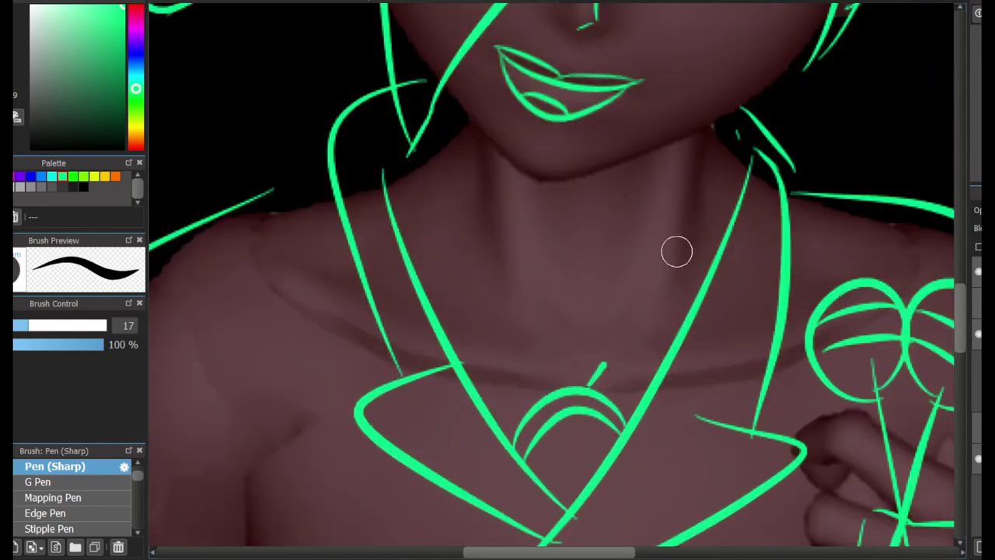
Step: Sketch necklace lines running from both sides of the neck down to the arcs at the neckline
{"action": "left_click_drag", "start_coordinate": [727, 148], "coordinate": [589, 386]}
{"action": "left_click_drag", "start_coordinate": [556, 385], "coordinate": [455, 259]}
{"action": "key", "text": "ctrl+z"}
{"action": "left_click_drag", "start_coordinate": [430, 162], "coordinate": [540, 396]}
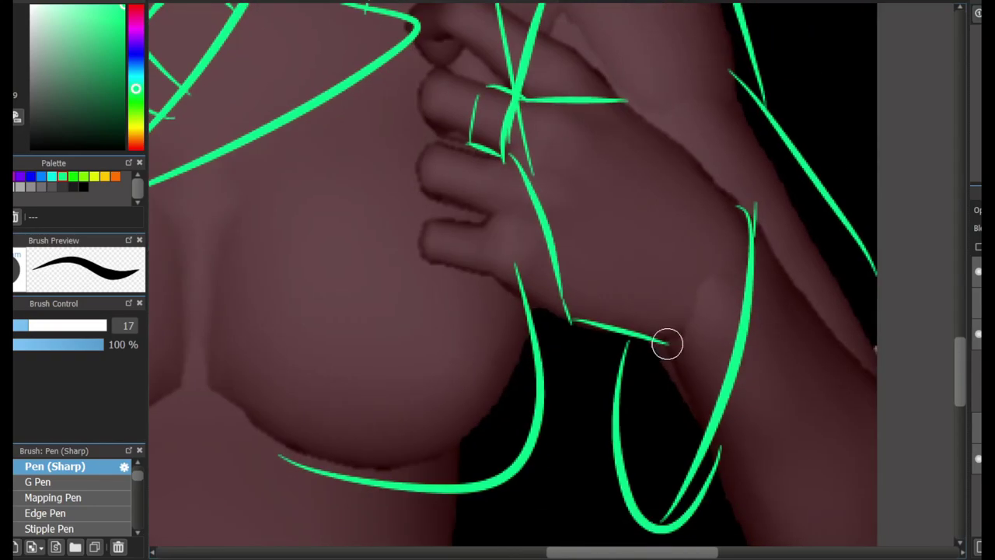
{"action": "mouse_move", "coordinate": [667, 340]}
{"action": "left_mouse_down"}
{"action": "mouse_move", "coordinate": [718, 187]}
{"action": "mouse_move", "coordinate": [652, 362]}
{"action": "mouse_move", "coordinate": [685, 373]}
{"action": "mouse_move", "coordinate": [731, 179]}
{"action": "left_mouse_up"}
{"action": "key", "text": "ctrl+z"}
{"action": "scroll", "coordinate": [642, 213], "scroll_direction": "down", "scroll_amount": 3}
{"action": "scroll", "coordinate": [642, 213], "scroll_direction": "up", "scroll_amount": 2}
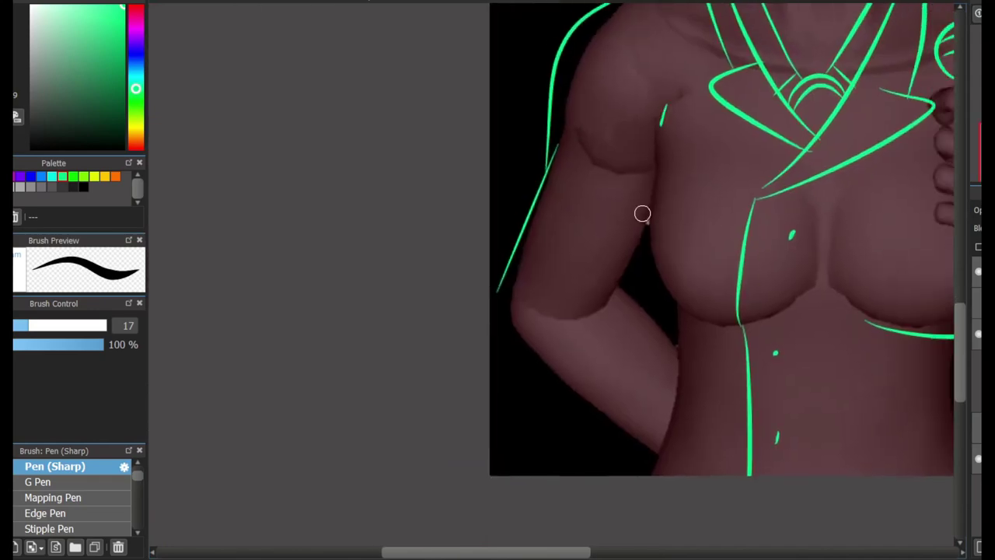
Step: Sketch the jacket's side edge down from the armpit and the curved hem line beneath the chest on that side
{"action": "left_click_drag", "start_coordinate": [673, 103], "coordinate": [758, 308]}
{"action": "key", "text": "ctrl+z"}
{"action": "left_click_drag", "start_coordinate": [680, 98], "coordinate": [707, 334]}
{"action": "key", "text": "ctrl+z"}
{"action": "left_click_drag", "start_coordinate": [649, 319], "coordinate": [777, 311]}
{"action": "left_click_drag", "start_coordinate": [673, 102], "coordinate": [644, 326]}
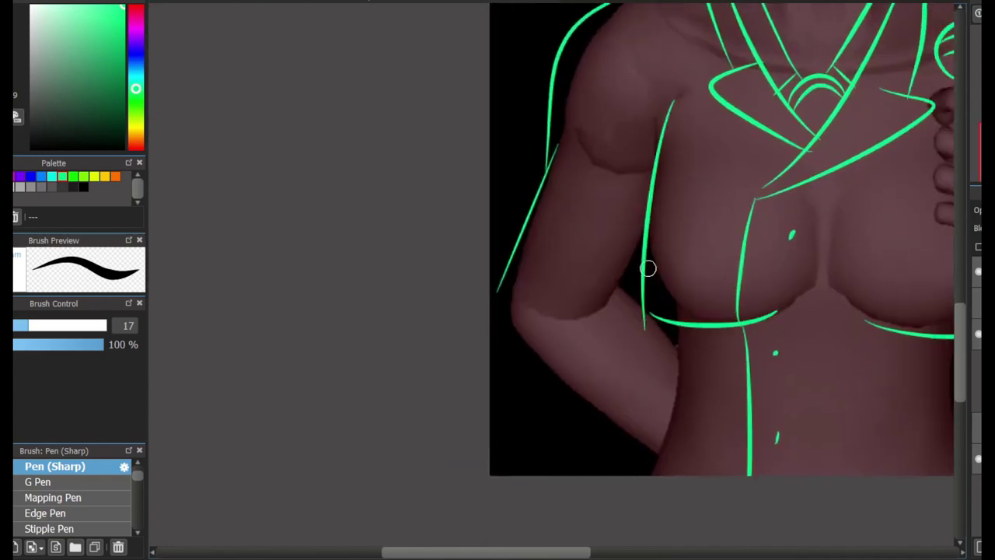
Step: Sketch the narrow cuff band across the wrist of the raised hand with a small loop at its end
{"action": "left_click_drag", "start_coordinate": [645, 227], "coordinate": [694, 325]}
{"action": "scroll", "coordinate": [815, 273], "scroll_direction": "up", "scroll_amount": 2}
{"action": "scroll", "coordinate": [682, 151], "scroll_direction": "down", "scroll_amount": 4}
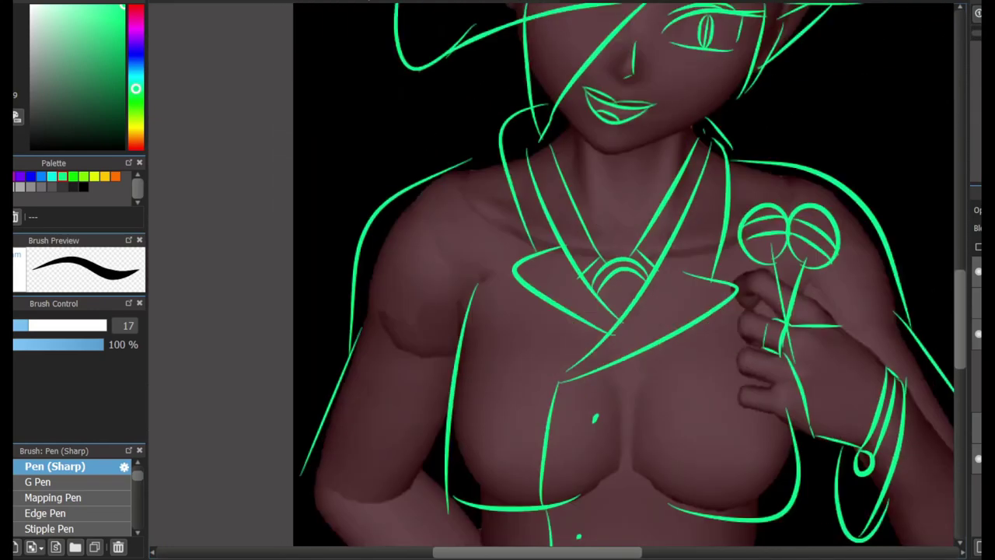
Step: Add curved detail lines inside the small ring shape on the finger holding the lollipops
{"action": "scroll", "coordinate": [682, 151], "scroll_direction": "up", "scroll_amount": 4}
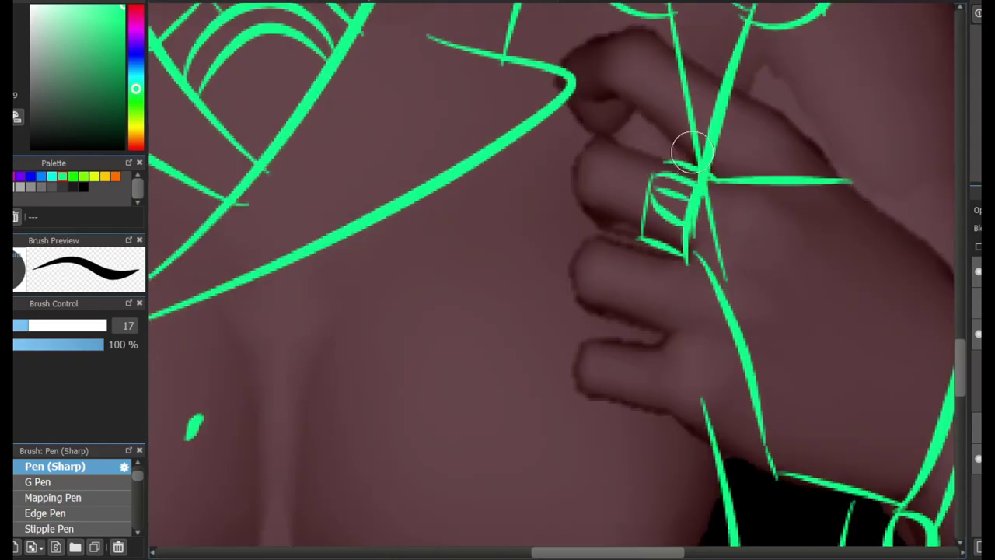
{"action": "scroll", "coordinate": [692, 152], "scroll_direction": "down", "scroll_amount": 3}
{"action": "scroll", "coordinate": [692, 152], "scroll_direction": "up", "scroll_amount": 4}
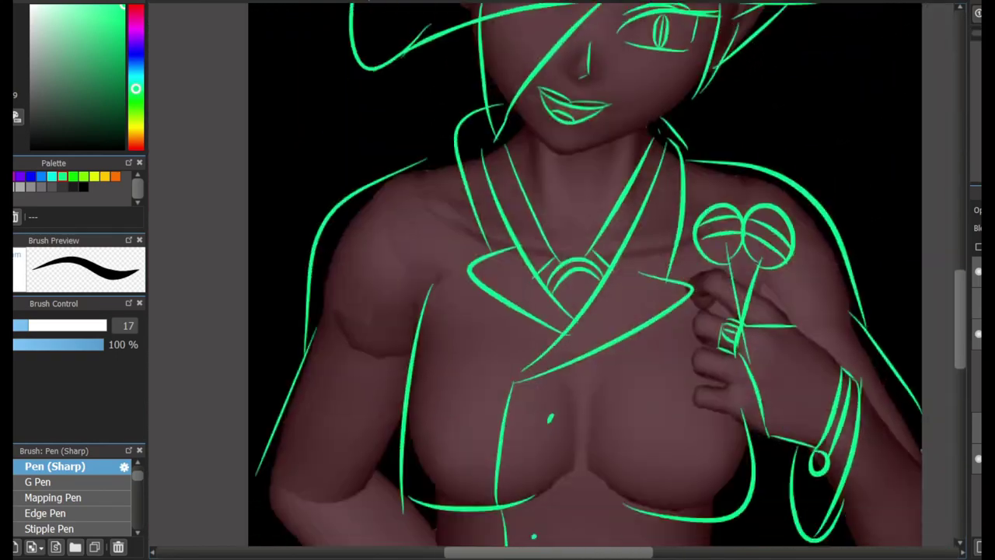
Step: Sketch a wrapper shape with a zigzag end and an inner arc beside the lollipop sticks, behind the hand
{"action": "scroll", "coordinate": [685, 241], "scroll_direction": "down", "scroll_amount": 3}
{"action": "scroll", "coordinate": [685, 242], "scroll_direction": "up", "scroll_amount": 2}
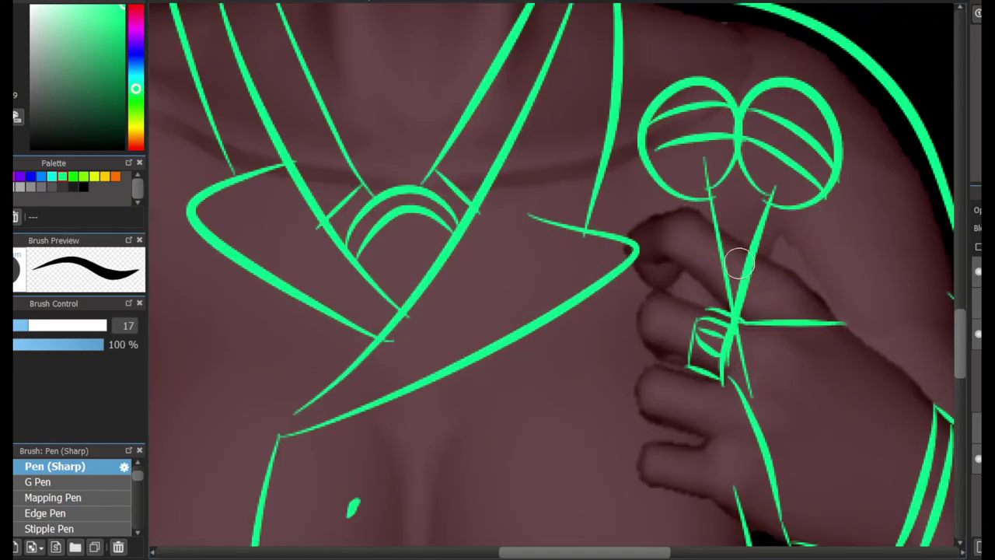
{"action": "mouse_move", "coordinate": [739, 264]}
{"action": "left_mouse_down"}
{"action": "mouse_move", "coordinate": [856, 198]}
{"action": "mouse_move", "coordinate": [883, 217]}
{"action": "mouse_move", "coordinate": [812, 317]}
{"action": "left_mouse_up"}
{"action": "left_click_drag", "start_coordinate": [766, 257], "coordinate": [813, 287]}
{"action": "key", "text": "ctrl+z"}
Step: Sketch the sleeve's lower edge running diagonally from the bottom of the hanging cuff down toward the canvas edge
{"action": "scroll", "coordinate": [813, 287], "scroll_direction": "down", "scroll_amount": 3}
{"action": "scroll", "coordinate": [552, 280], "scroll_direction": "down", "scroll_amount": 3}
{"action": "scroll", "coordinate": [553, 280], "scroll_direction": "right", "scroll_amount": 5}
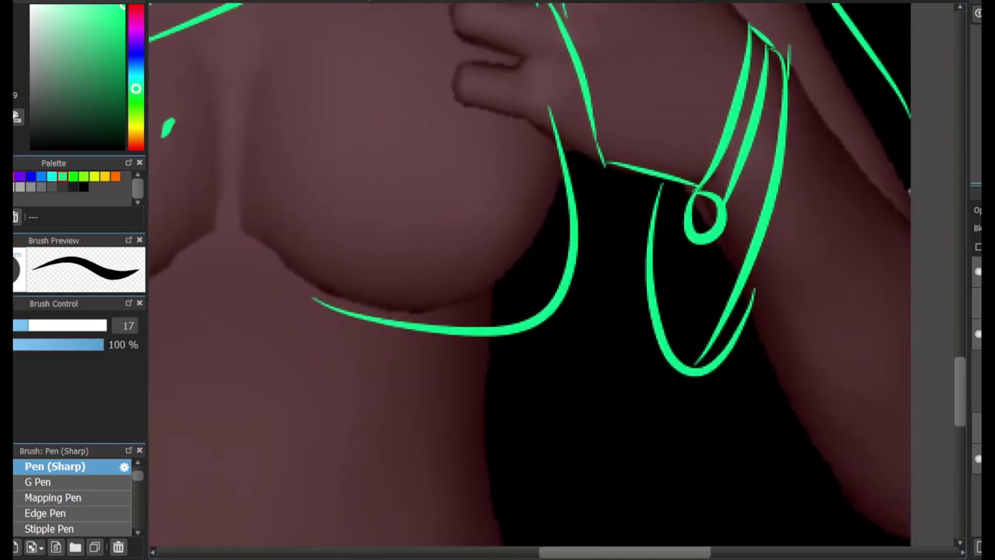
{"action": "left_click_drag", "start_coordinate": [668, 362], "coordinate": [846, 544]}
Step: Sketch the hat's rounded crown over the head and its side line down to the brow curve
{"action": "scroll", "coordinate": [714, 330], "scroll_direction": "down", "scroll_amount": 5}
{"action": "scroll", "coordinate": [574, 219], "scroll_direction": "up", "scroll_amount": 4}
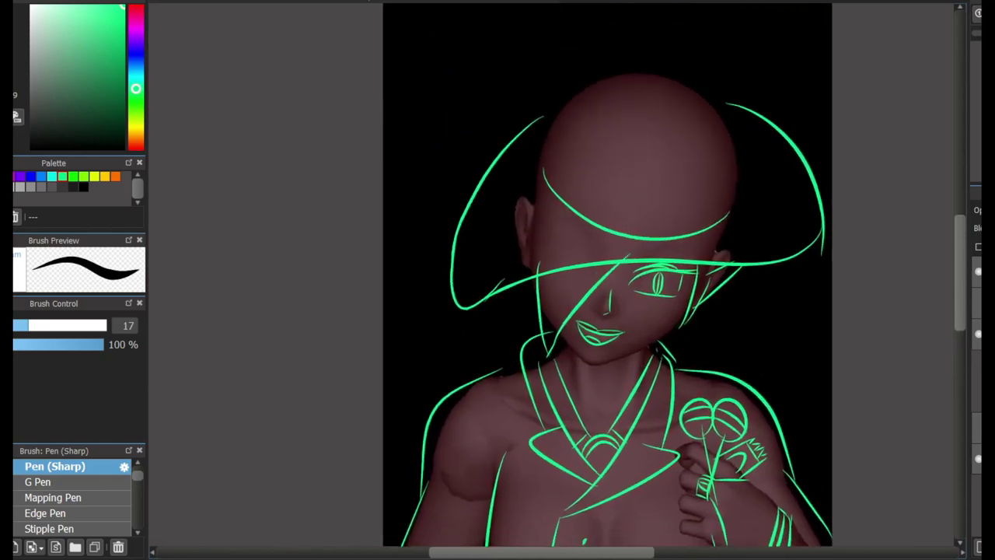
{"action": "key", "text": "ctrl+z"}
{"action": "left_click_drag", "start_coordinate": [563, 210], "coordinate": [753, 173]}
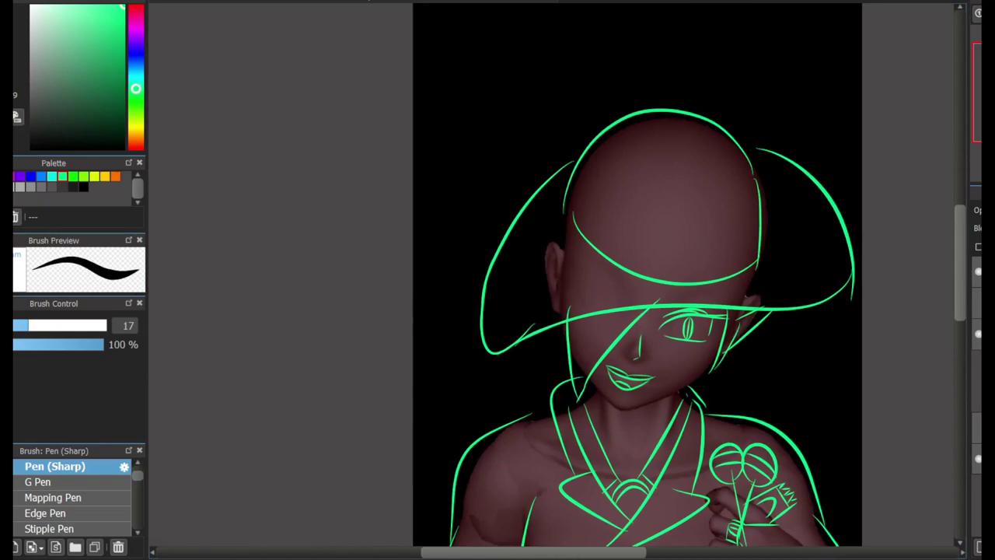
{"action": "scroll", "coordinate": [643, 301], "scroll_direction": "down", "scroll_amount": 5}
{"action": "scroll", "coordinate": [699, 378], "scroll_direction": "up", "scroll_amount": 4}
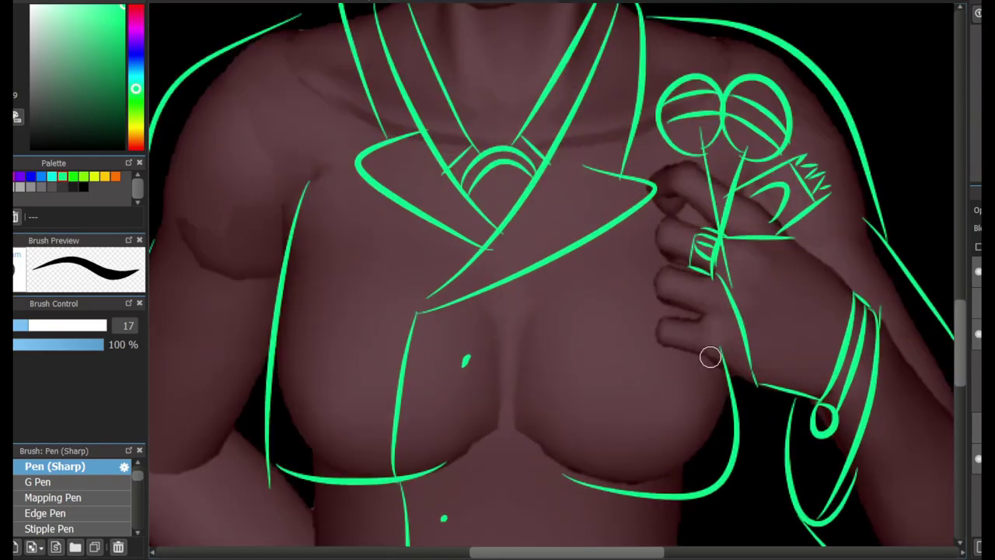
{"action": "scroll", "coordinate": [756, 367], "scroll_direction": "down", "scroll_amount": 2}
{"action": "scroll", "coordinate": [735, 343], "scroll_direction": "up", "scroll_amount": 8}
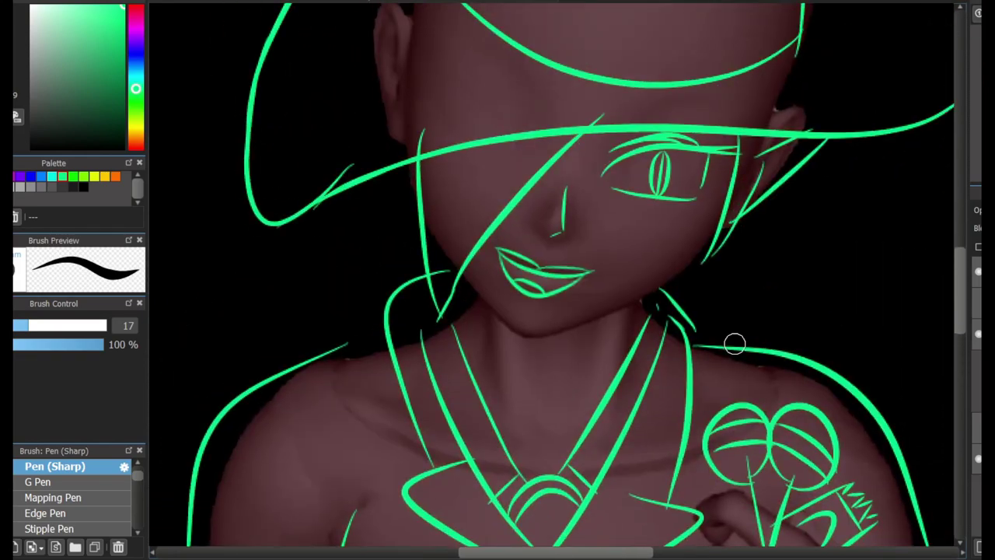
{"action": "scroll", "coordinate": [735, 343], "scroll_direction": "down", "scroll_amount": 2}
{"action": "left_click_drag", "start_coordinate": [747, 331], "coordinate": [828, 282]}
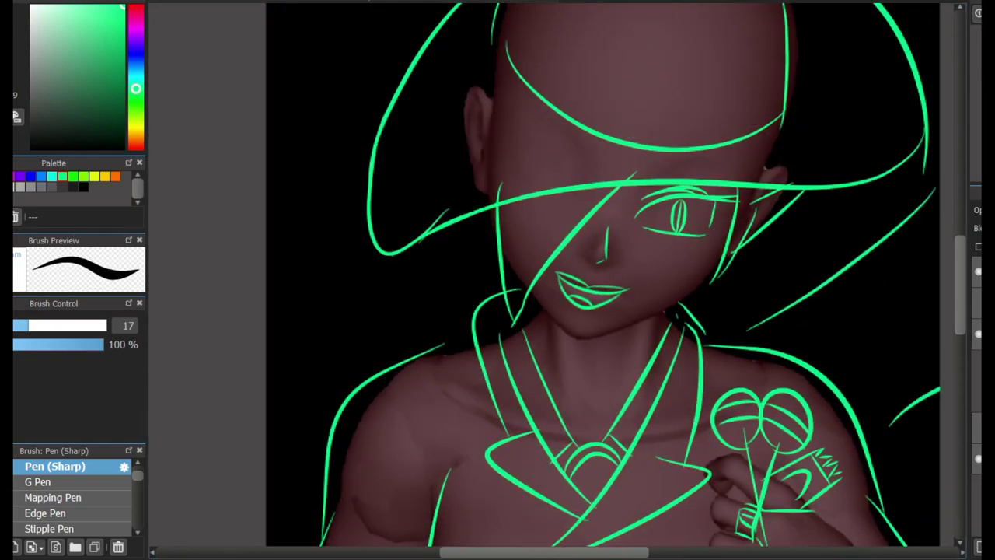
{"action": "key", "text": "ctrl+z"}
{"action": "key", "text": "ctrl+z"}
Step: Sketch a long curved line down the side of the hat's crown to the lower band edge
{"action": "scroll", "coordinate": [700, 311], "scroll_direction": "down", "scroll_amount": 2}
{"action": "scroll", "coordinate": [467, 273], "scroll_direction": "up", "scroll_amount": 6}
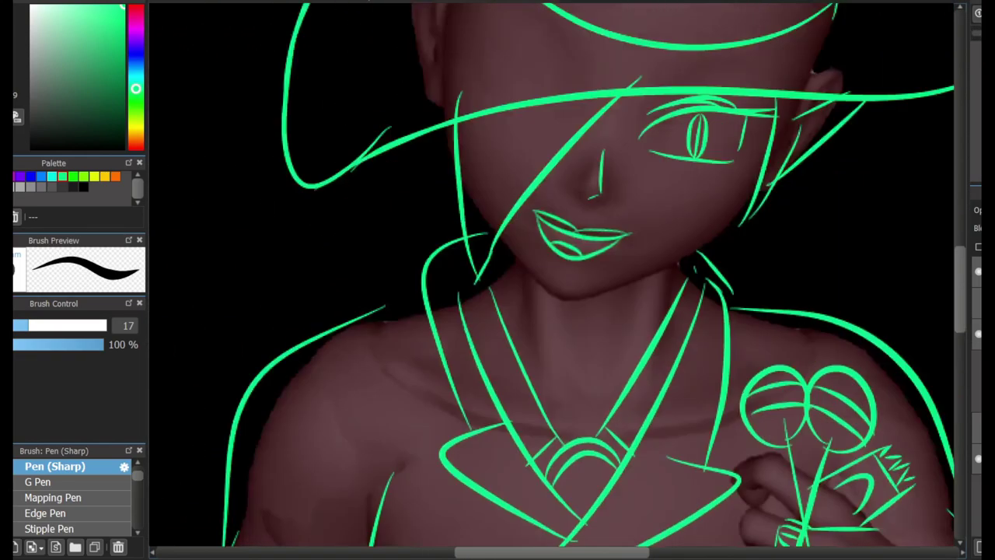
{"action": "mouse_move", "coordinate": [428, 323]}
{"action": "left_mouse_down"}
{"action": "mouse_move", "coordinate": [359, 82]}
{"action": "mouse_move", "coordinate": [375, 208]}
{"action": "left_mouse_up"}
{"action": "left_click_drag", "start_coordinate": [373, 203], "coordinate": [389, 273]}
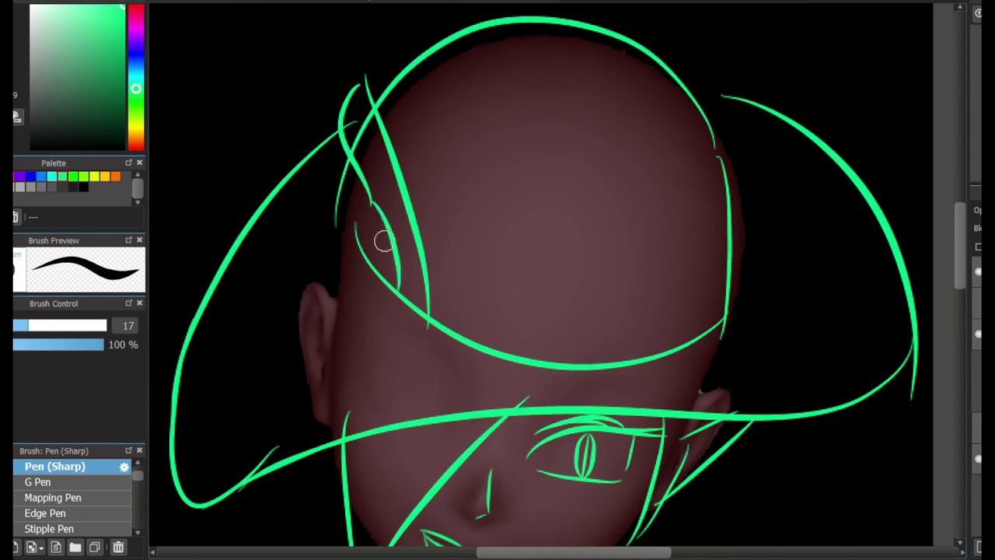
{"action": "left_click_drag", "start_coordinate": [424, 238], "coordinate": [723, 261]}
{"action": "mouse_move", "coordinate": [389, 277]}
{"action": "left_mouse_down"}
{"action": "mouse_move", "coordinate": [363, 205]}
{"action": "mouse_move", "coordinate": [320, 146]}
{"action": "left_mouse_up"}
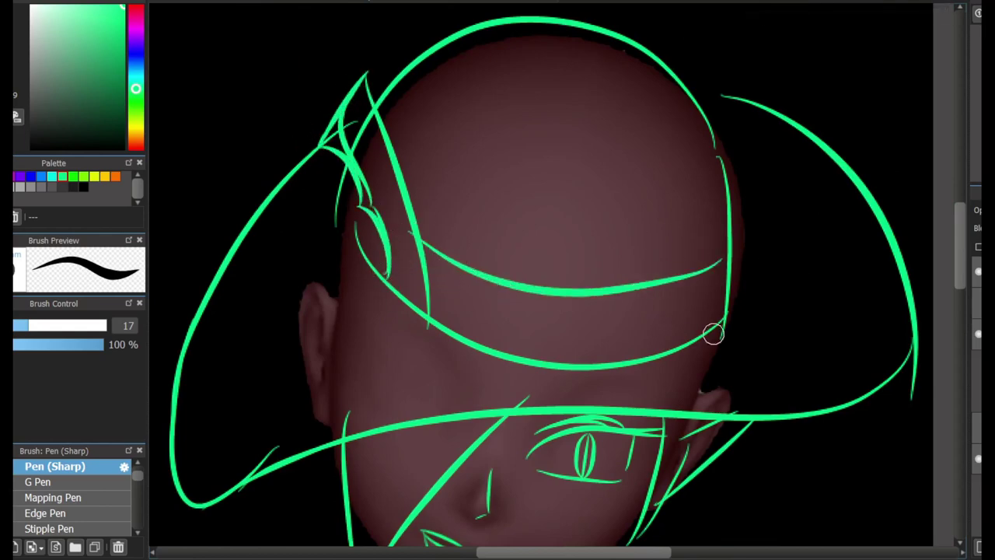
{"action": "key", "text": "ctrl+z"}
{"action": "key", "text": "ctrl+z"}
{"action": "key", "text": "ctrl+z"}
{"action": "key", "text": "ctrl+z"}
{"action": "key", "text": "ctrl+z"}
Step: Sketch the hatband's upper edge as one sweeping curve across the crown above the lower band line
{"action": "mouse_move", "coordinate": [739, 257]}
{"action": "left_mouse_down"}
{"action": "mouse_move", "coordinate": [347, 195]}
{"action": "mouse_move", "coordinate": [382, 173]}
{"action": "left_mouse_up"}
{"action": "key", "text": "ctrl+z"}
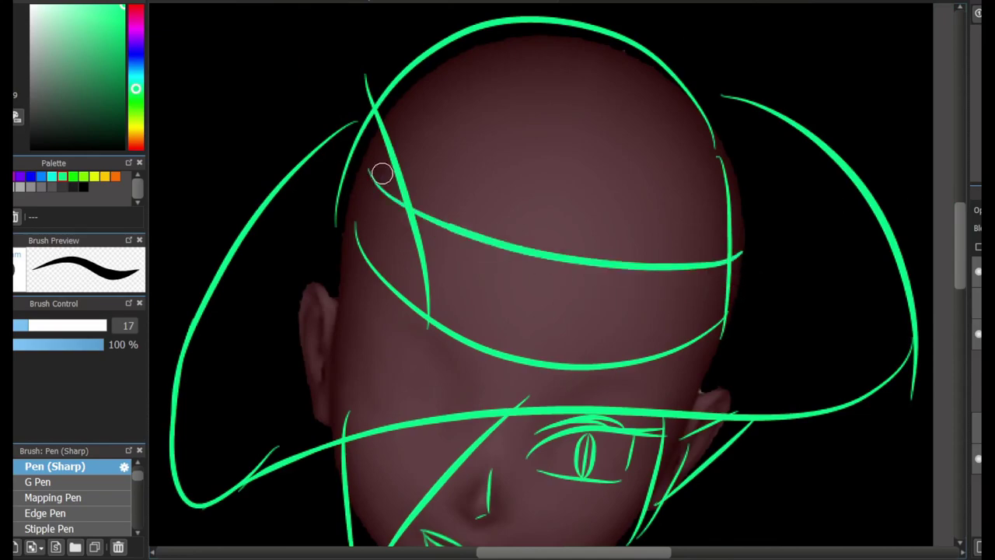
Step: Sketch two short slanted marks on the cheek between the mouth and the jawline
{"action": "scroll", "coordinate": [544, 280], "scroll_direction": "down", "scroll_amount": 5}
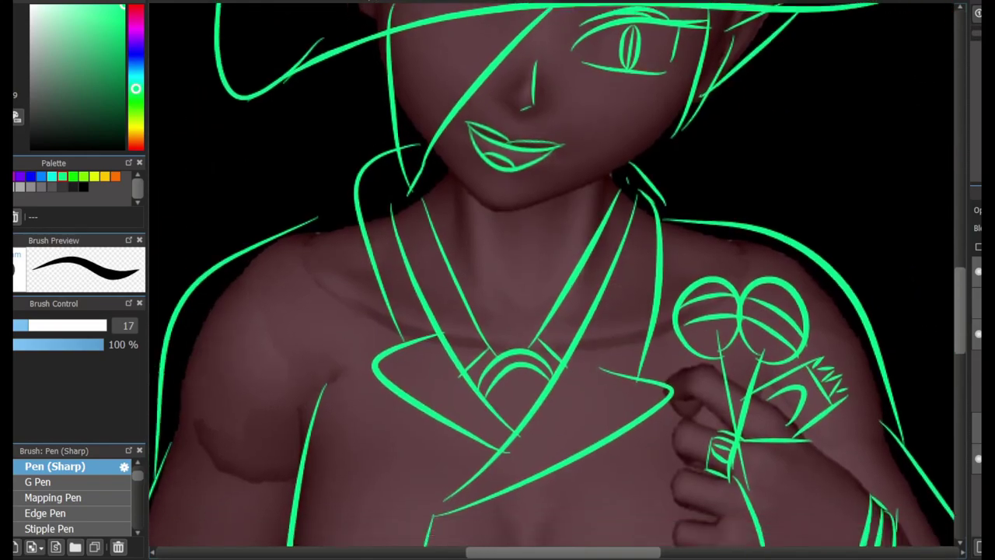
{"action": "scroll", "coordinate": [718, 276], "scroll_direction": "down", "scroll_amount": 4}
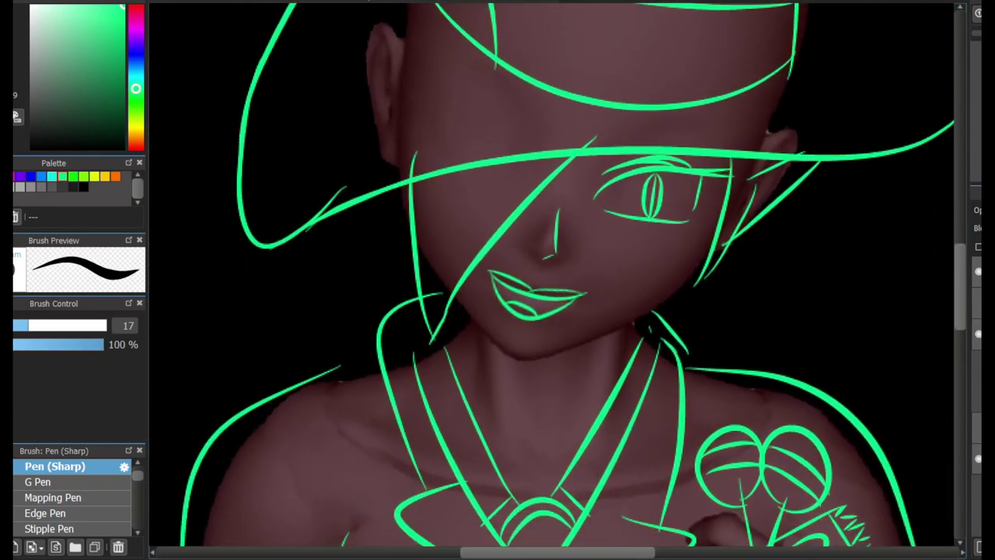
{"action": "scroll", "coordinate": [718, 276], "scroll_direction": "up", "scroll_amount": 3}
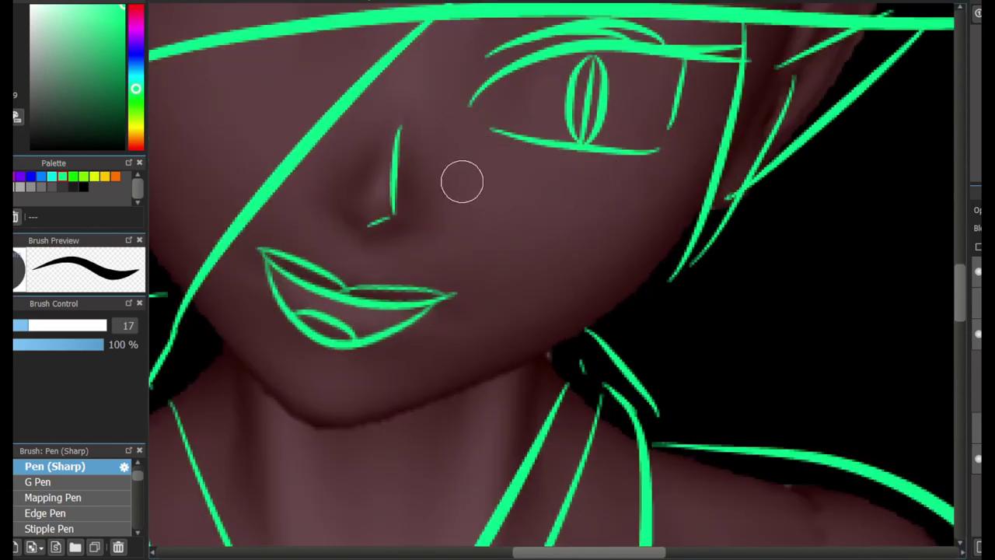
{"action": "left_click_drag", "start_coordinate": [516, 243], "coordinate": [549, 339]}
{"action": "left_click_drag", "start_coordinate": [557, 219], "coordinate": [630, 303]}
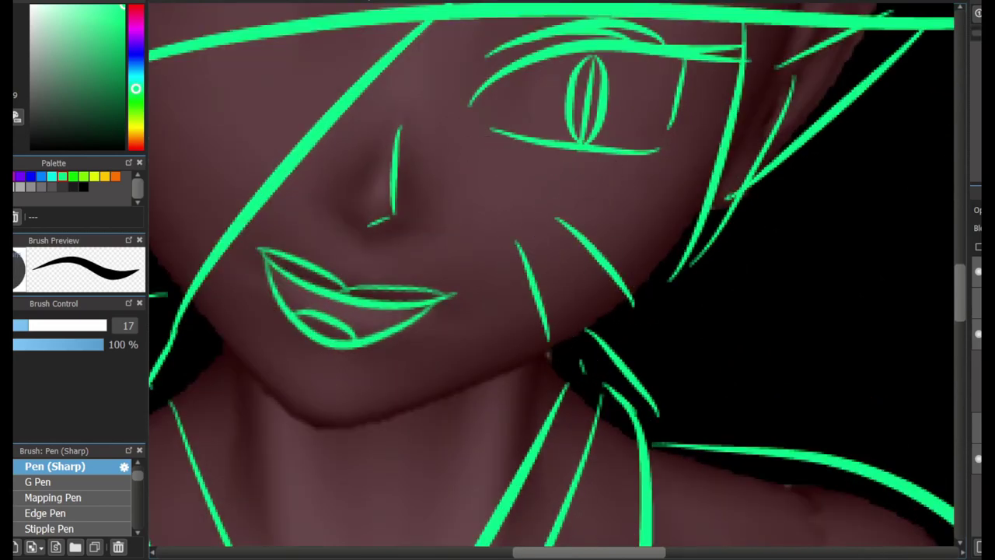
Step: Sketch an extra hair strand beside the visible ear and reinforce the collar edge beside the neck
{"action": "left_click_drag", "start_coordinate": [800, 13], "coordinate": [862, 44]}
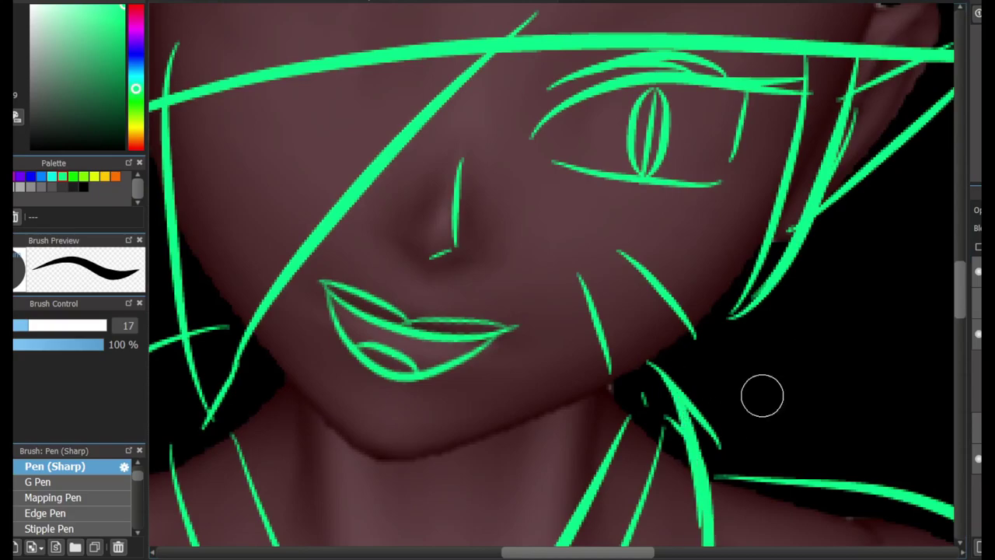
{"action": "left_click_drag", "start_coordinate": [762, 395], "coordinate": [645, 173]}
Step: Sketch a curved seam across the lowered arm's shoulder and a short diagonal line across the outer lollipop
{"action": "scroll", "coordinate": [336, 305], "scroll_direction": "down", "scroll_amount": 3}
{"action": "scroll", "coordinate": [925, 262], "scroll_direction": "up", "scroll_amount": 1}
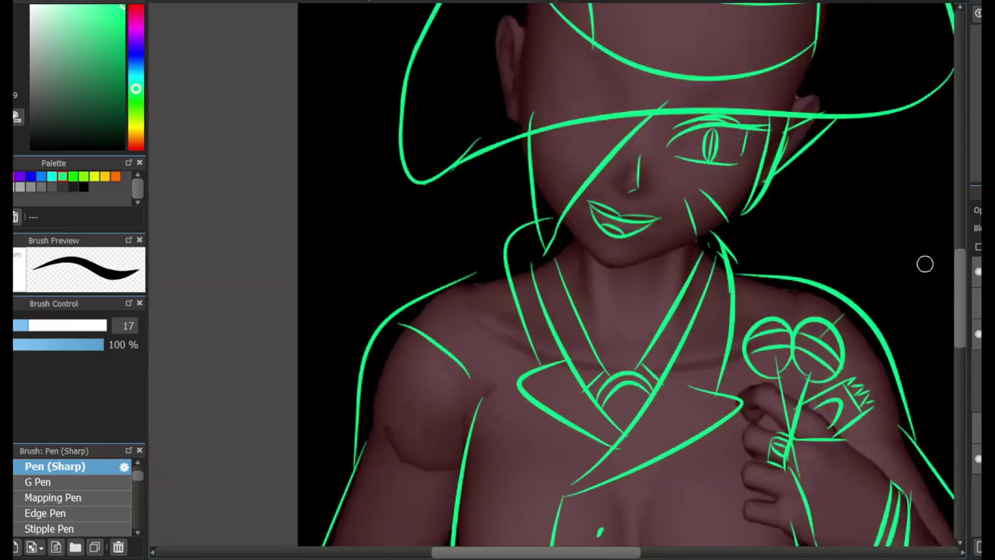
{"action": "scroll", "coordinate": [925, 262], "scroll_direction": "down", "scroll_amount": 5}
{"action": "scroll", "coordinate": [925, 262], "scroll_direction": "up", "scroll_amount": 5}
{"action": "scroll", "coordinate": [745, 538], "scroll_direction": "down", "scroll_amount": 5}
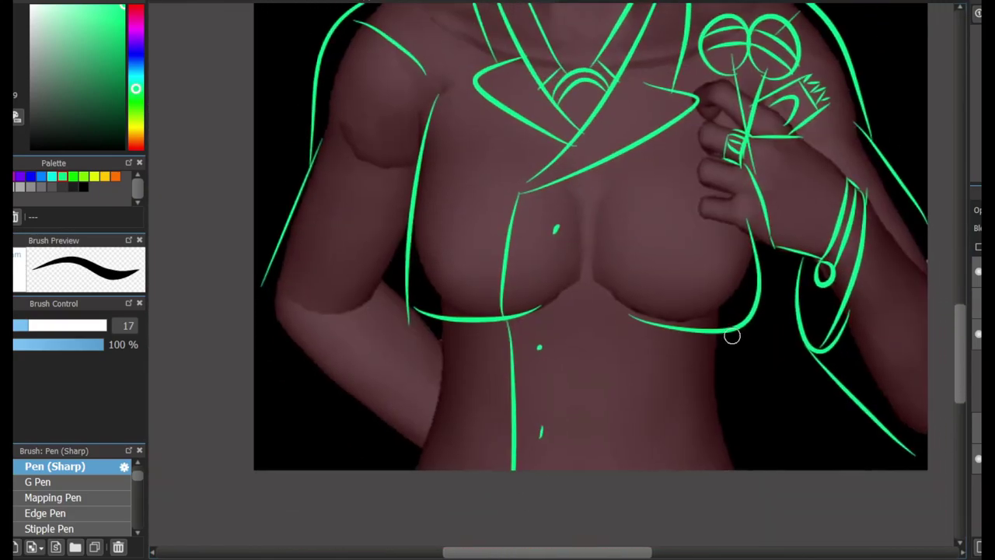
Step: Add three small stud dots along each neck strap and along the cuff band at the wrist
{"action": "scroll", "coordinate": [407, 505], "scroll_direction": "up", "scroll_amount": 5}
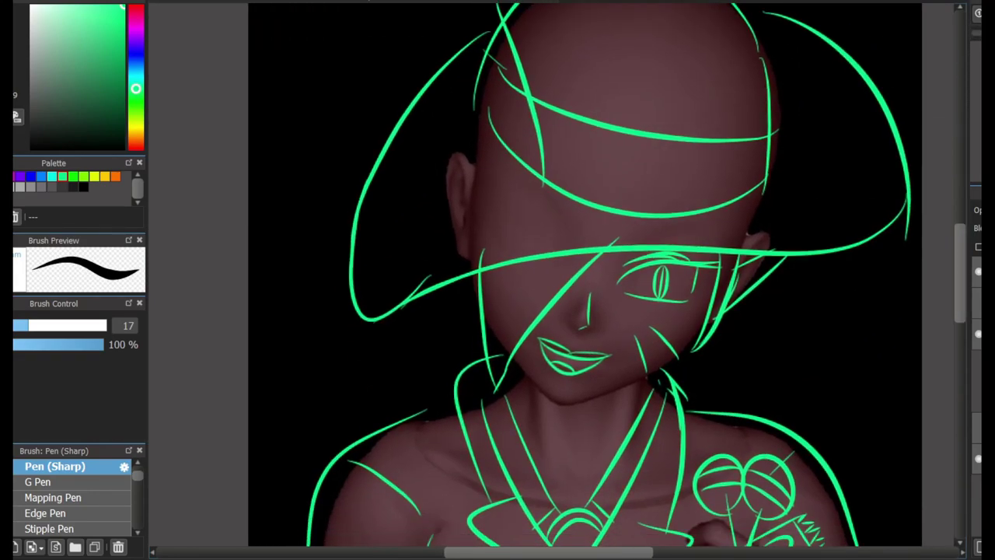
{"action": "scroll", "coordinate": [677, 138], "scroll_direction": "up", "scroll_amount": 2}
{"action": "scroll", "coordinate": [677, 138], "scroll_direction": "down", "scroll_amount": 5}
{"action": "scroll", "coordinate": [572, 134], "scroll_direction": "up", "scroll_amount": 3}
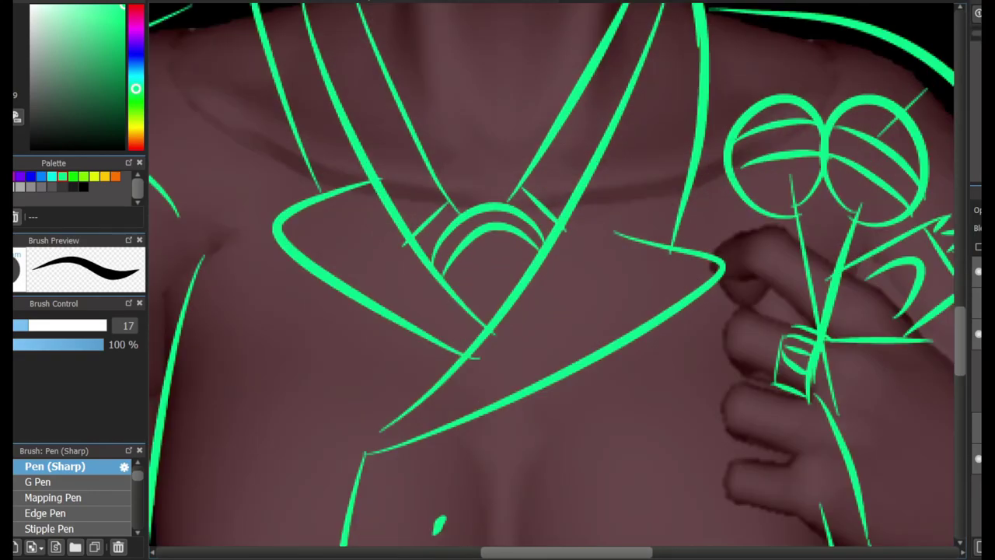
{"action": "scroll", "coordinate": [724, 281], "scroll_direction": "down", "scroll_amount": 3}
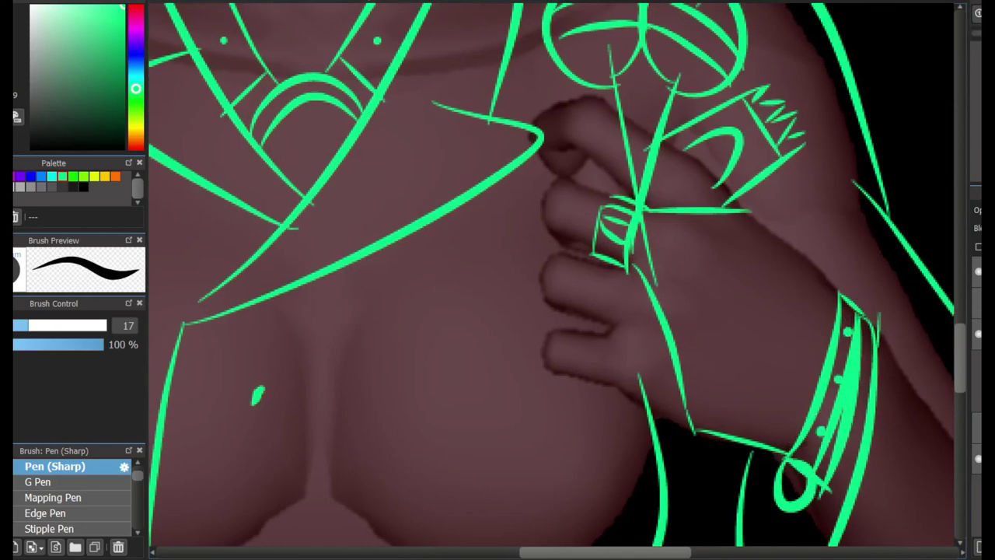
Step: Lower the opacity of the green sketch so it serves as a faint guide
{"action": "scroll", "coordinate": [812, 477], "scroll_direction": "up", "scroll_amount": 5}
{"action": "scroll", "coordinate": [558, 275], "scroll_direction": "down", "scroll_amount": 5}
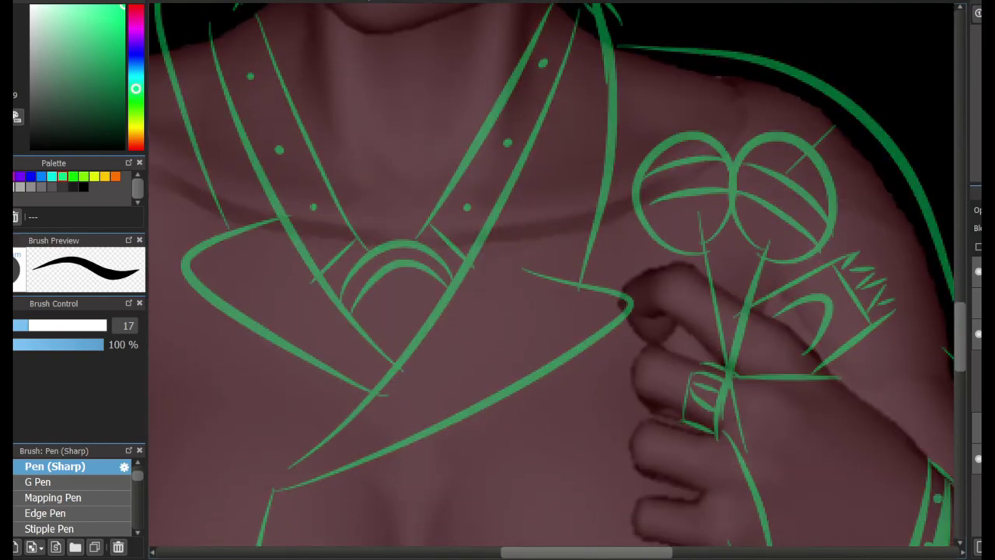
Step: Trace the lollipop nearest the lapel in red, outlining its wide middle band and its upper and lower curves
{"action": "scroll", "coordinate": [656, 332], "scroll_direction": "down", "scroll_amount": 2}
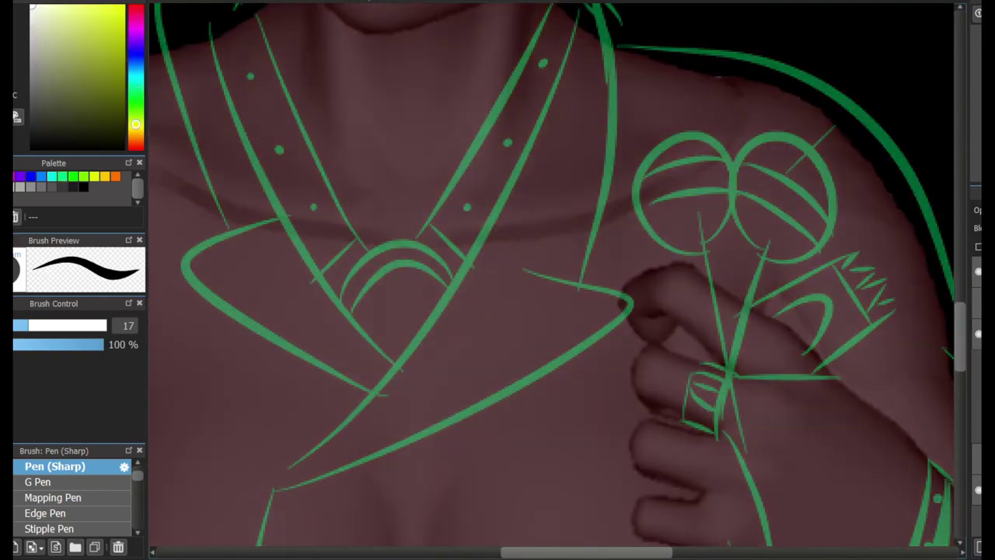
{"action": "scroll", "coordinate": [758, 197], "scroll_direction": "up", "scroll_amount": 4}
{"action": "scroll", "coordinate": [622, 537], "scroll_direction": "right", "scroll_amount": 3}
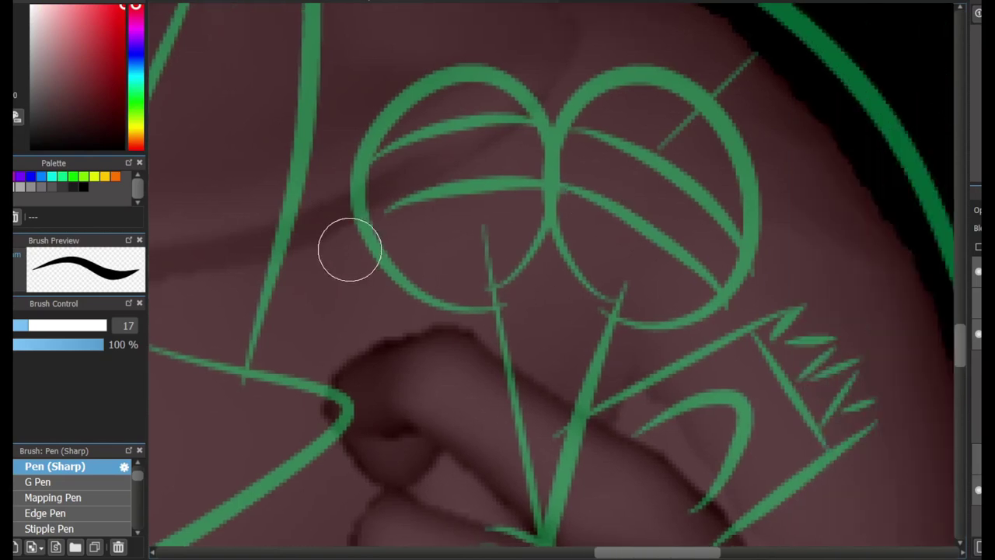
{"action": "left_click_drag", "start_coordinate": [356, 240], "coordinate": [553, 121]}
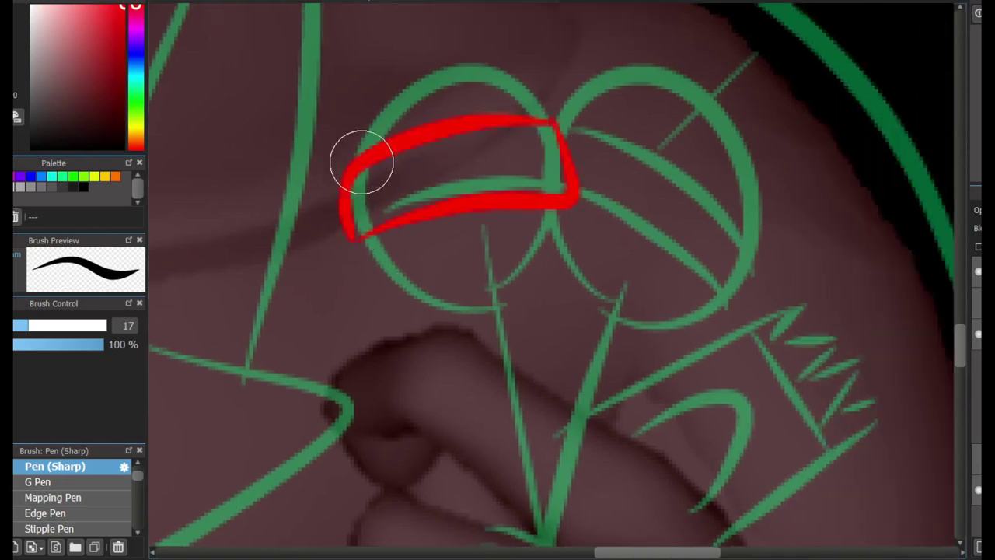
{"action": "left_click_drag", "start_coordinate": [377, 150], "coordinate": [544, 117]}
{"action": "left_click_drag", "start_coordinate": [395, 240], "coordinate": [545, 211]}
{"action": "left_click_drag", "start_coordinate": [380, 255], "coordinate": [571, 195]}
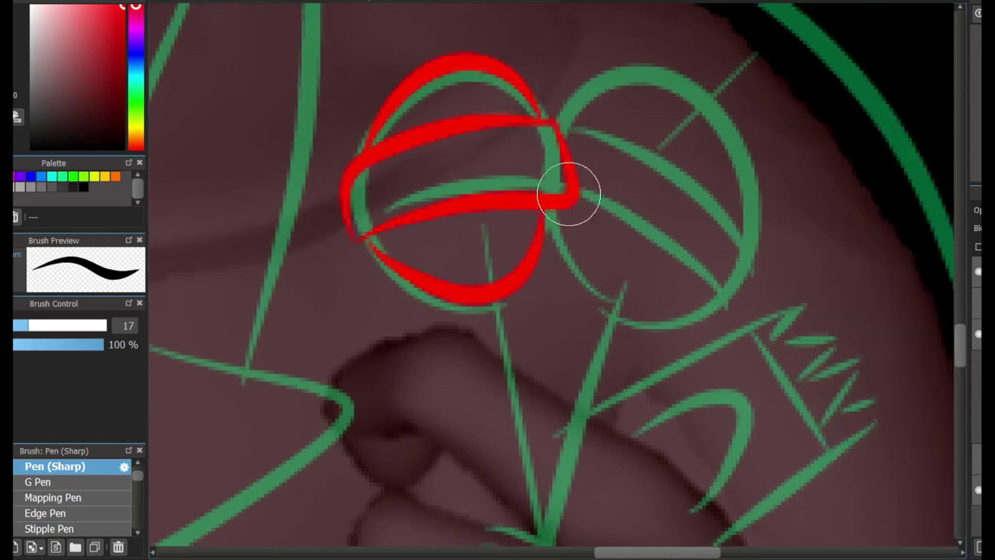
{"action": "left_click_drag", "start_coordinate": [373, 238], "coordinate": [549, 227]}
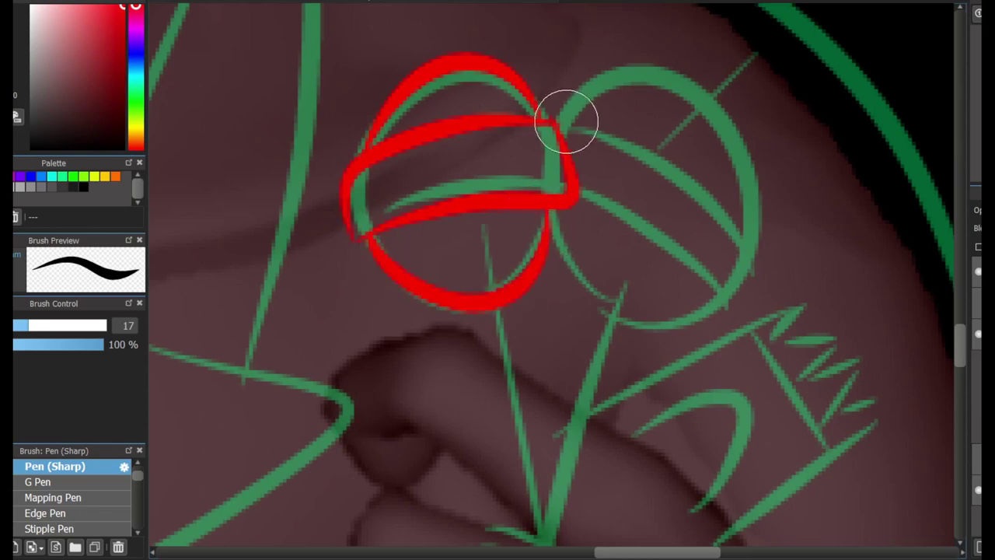
{"action": "left_click_drag", "start_coordinate": [568, 123], "coordinate": [723, 313]}
{"action": "key", "text": "ctrl+z"}
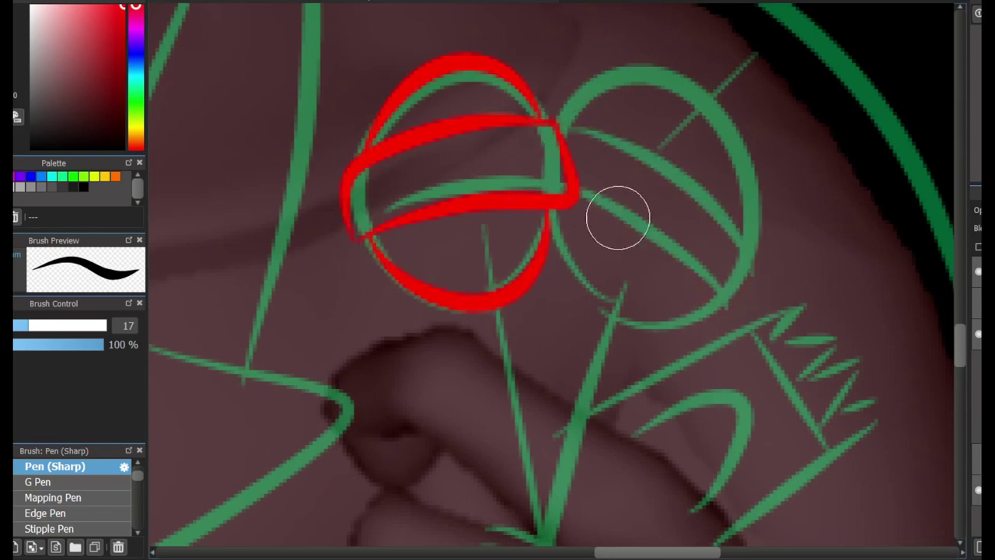
{"action": "left_click_drag", "start_coordinate": [579, 194], "coordinate": [758, 264]}
{"action": "key", "text": "ctrl+z"}
{"action": "left_click_drag", "start_coordinate": [568, 124], "coordinate": [753, 276]}
{"action": "key", "text": "ctrl+z"}
Step: Trace the outer lollipop in red, outlining its slanted band and its upper and lower curves
{"action": "mouse_move", "coordinate": [579, 194]}
{"action": "left_mouse_down"}
{"action": "mouse_move", "coordinate": [762, 253]}
{"action": "mouse_move", "coordinate": [567, 123]}
{"action": "mouse_move", "coordinate": [756, 238]}
{"action": "left_mouse_up"}
{"action": "left_click_drag", "start_coordinate": [551, 257], "coordinate": [703, 315]}
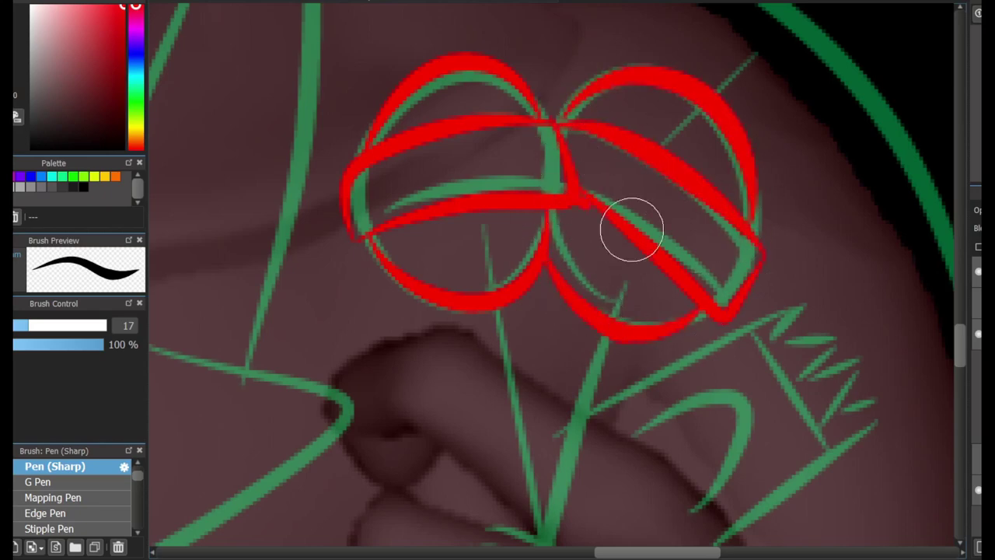
{"action": "left_click_drag", "start_coordinate": [570, 193], "coordinate": [661, 272]}
{"action": "scroll", "coordinate": [552, 280], "scroll_direction": "down", "scroll_amount": 5}
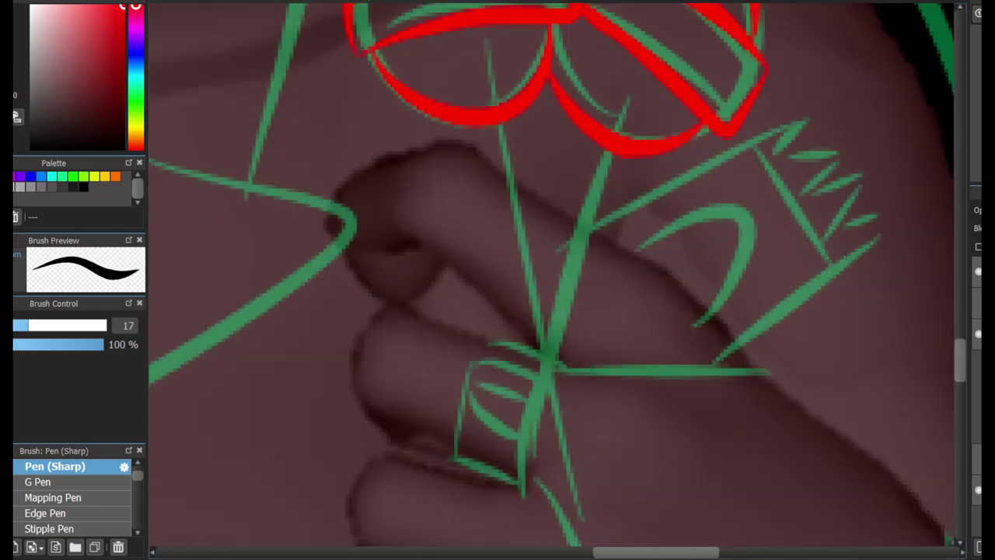
Step: Switch the pen colour to white and outline the band around the finger of the raised hand
{"action": "key", "text": "x"}
{"action": "left_click_drag", "start_coordinate": [380, 245], "coordinate": [443, 241]}
{"action": "key", "text": "ctrl+z"}
{"action": "key", "text": "ctrl+z"}
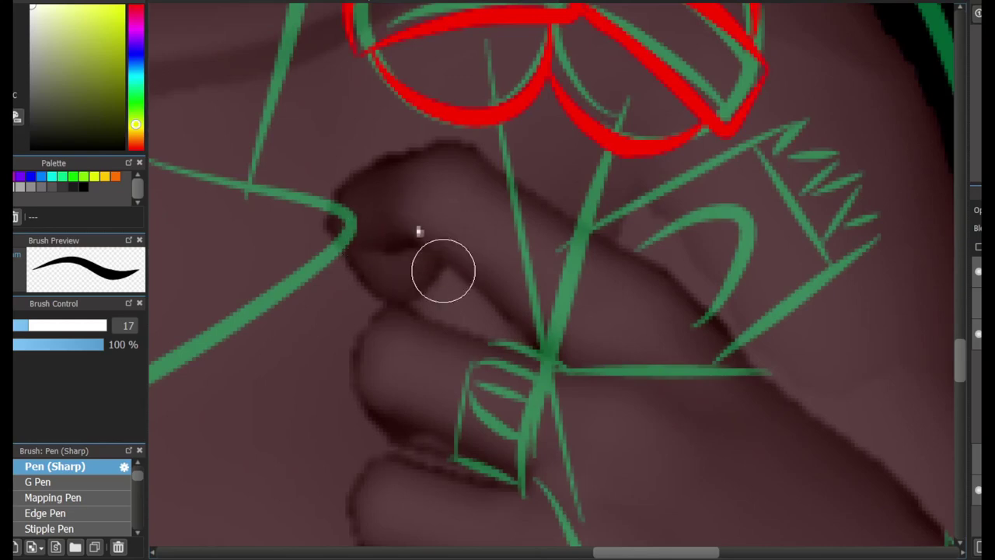
{"action": "mouse_move", "coordinate": [489, 336]}
{"action": "left_mouse_down"}
{"action": "mouse_move", "coordinate": [458, 460]}
{"action": "mouse_move", "coordinate": [575, 367]}
{"action": "left_mouse_up"}
{"action": "key", "text": "ctrl+z"}
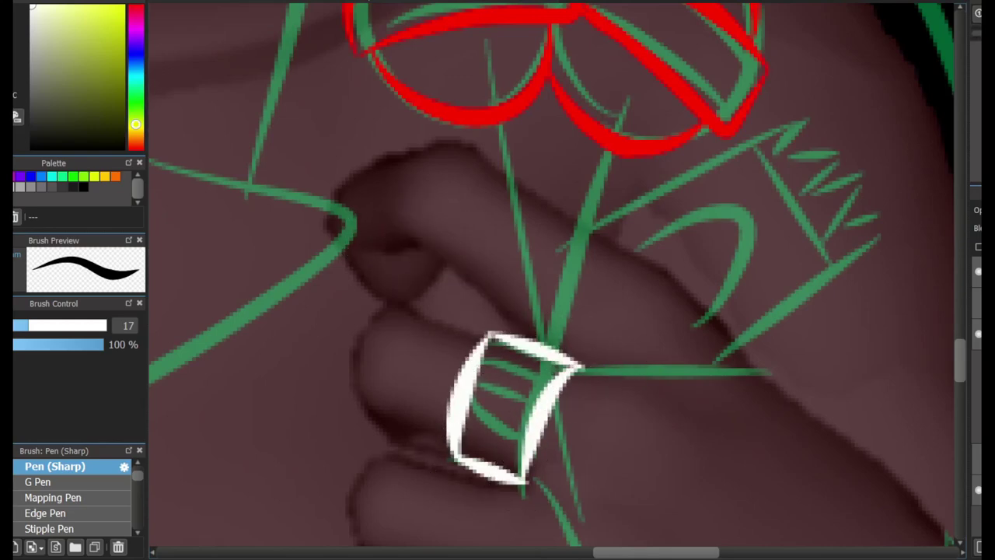
Step: Trace in white the glove edges running from the finger band across the hand's upper side and down to the wrist
{"action": "scroll", "coordinate": [575, 368], "scroll_direction": "down", "scroll_amount": 5}
{"action": "left_click_drag", "start_coordinate": [531, 165], "coordinate": [735, 172]}
{"action": "scroll", "coordinate": [573, 230], "scroll_direction": "down", "scroll_amount": 7}
{"action": "scroll", "coordinate": [374, 130], "scroll_direction": "up", "scroll_amount": 3}
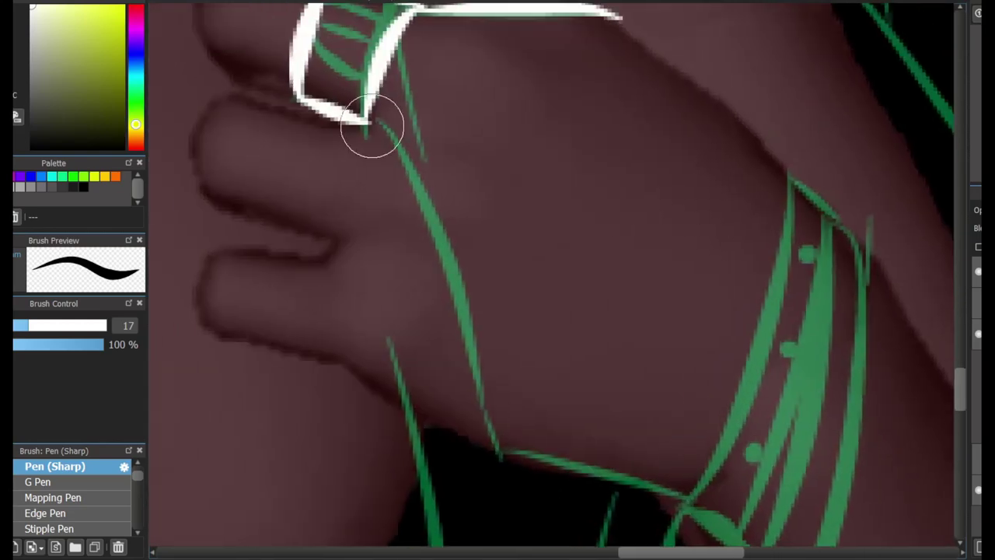
{"action": "left_click_drag", "start_coordinate": [373, 129], "coordinate": [505, 428]}
{"action": "key", "text": "ctrl+z"}
{"action": "key", "text": "ctrl+z"}
{"action": "left_click_drag", "start_coordinate": [374, 122], "coordinate": [500, 444]}
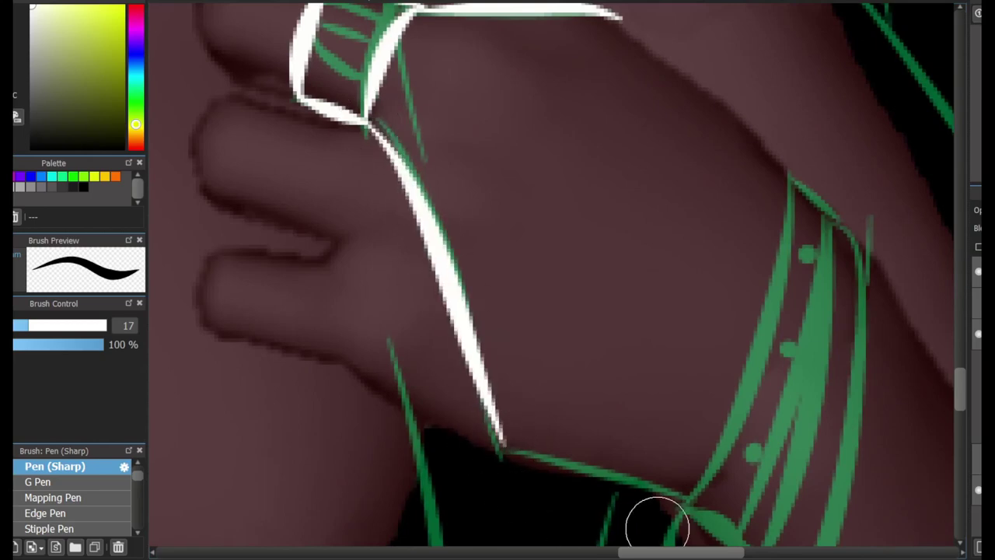
{"action": "scroll", "coordinate": [645, 527], "scroll_direction": "left", "scroll_amount": 5}
{"action": "left_click_drag", "start_coordinate": [684, 440], "coordinate": [575, 401]}
{"action": "left_click_drag", "start_coordinate": [531, 363], "coordinate": [678, 456]}
{"action": "key", "text": "ctrl+z"}
{"action": "key", "text": "ctrl+z"}
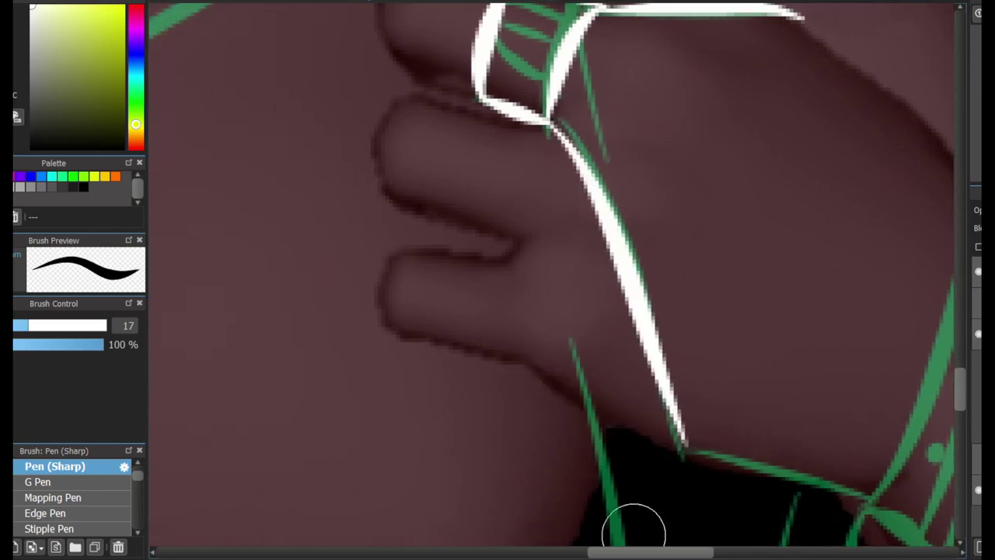
Step: Outline the narrow cuff band around the wrist in white, including its upper corner and pointed lower end
{"action": "scroll", "coordinate": [633, 527], "scroll_direction": "right", "scroll_amount": 9}
{"action": "left_click_drag", "start_coordinate": [647, 170], "coordinate": [661, 479]}
{"action": "scroll", "coordinate": [643, 116], "scroll_direction": "down", "scroll_amount": 2}
{"action": "key", "text": "ctrl+z"}
{"action": "mouse_move", "coordinate": [642, 120]}
{"action": "left_mouse_down"}
{"action": "mouse_move", "coordinate": [540, 460]}
{"action": "mouse_move", "coordinate": [589, 526]}
{"action": "mouse_move", "coordinate": [723, 230]}
{"action": "left_mouse_up"}
Step: Trace the lower edge of the hand in white from the little finger's base to the wrist cuff
{"action": "scroll", "coordinate": [689, 533], "scroll_direction": "left", "scroll_amount": 6}
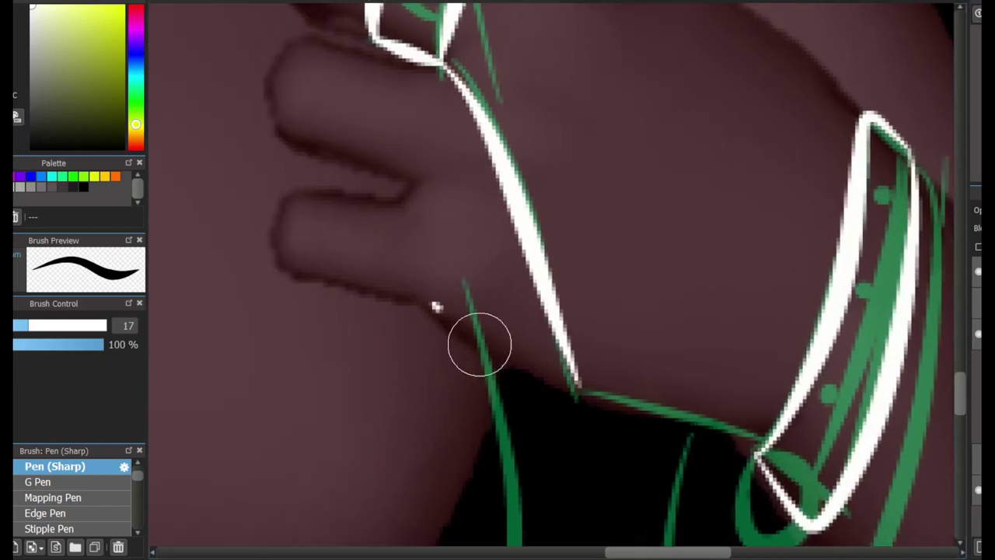
{"action": "key", "text": "ctrl+z"}
{"action": "mouse_move", "coordinate": [438, 304]}
{"action": "left_mouse_down"}
{"action": "mouse_move", "coordinate": [778, 435]}
{"action": "mouse_move", "coordinate": [770, 427]}
{"action": "left_mouse_up"}
Step: Outline the banded finger in white and add the crease lines of the curled finger above it
{"action": "scroll", "coordinate": [953, 264], "scroll_direction": "up", "scroll_amount": 8}
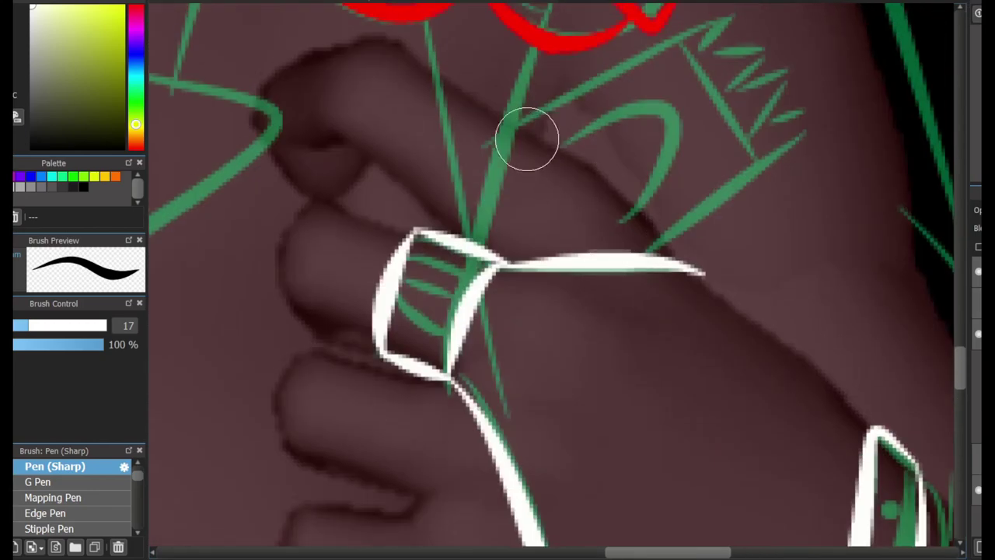
{"action": "mouse_move", "coordinate": [350, 117]}
{"action": "left_mouse_down"}
{"action": "mouse_move", "coordinate": [462, 222]}
{"action": "mouse_move", "coordinate": [447, 237]}
{"action": "left_mouse_up"}
{"action": "key", "text": "ctrl+z"}
{"action": "left_click_drag", "start_coordinate": [302, 144], "coordinate": [373, 147]}
{"action": "left_click_drag", "start_coordinate": [327, 207], "coordinate": [346, 207]}
{"action": "left_click_drag", "start_coordinate": [319, 207], "coordinate": [312, 349]}
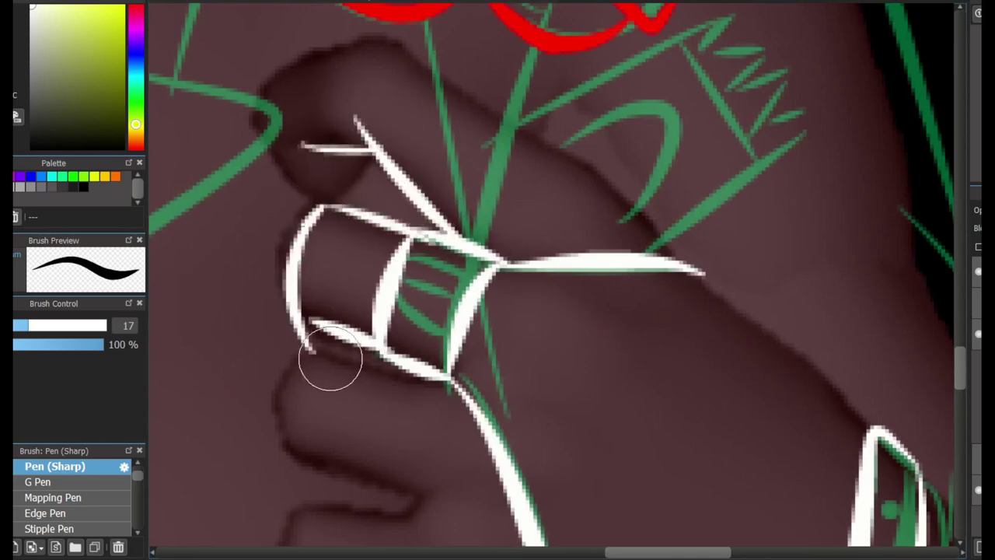
Step: Outline the two lowest fingers of the fist in white and join them to the palm edge
{"action": "scroll", "coordinate": [328, 355], "scroll_direction": "down", "scroll_amount": 3}
{"action": "left_click_drag", "start_coordinate": [284, 222], "coordinate": [329, 288]}
{"action": "key", "text": "ctrl+z"}
{"action": "mouse_move", "coordinate": [429, 310]}
{"action": "left_mouse_down"}
{"action": "mouse_move", "coordinate": [314, 313]}
{"action": "mouse_move", "coordinate": [317, 407]}
{"action": "mouse_move", "coordinate": [442, 433]}
{"action": "left_mouse_up"}
{"action": "mouse_move", "coordinate": [295, 315]}
{"action": "left_mouse_down"}
{"action": "mouse_move", "coordinate": [304, 173]}
{"action": "mouse_move", "coordinate": [395, 181]}
{"action": "left_mouse_up"}
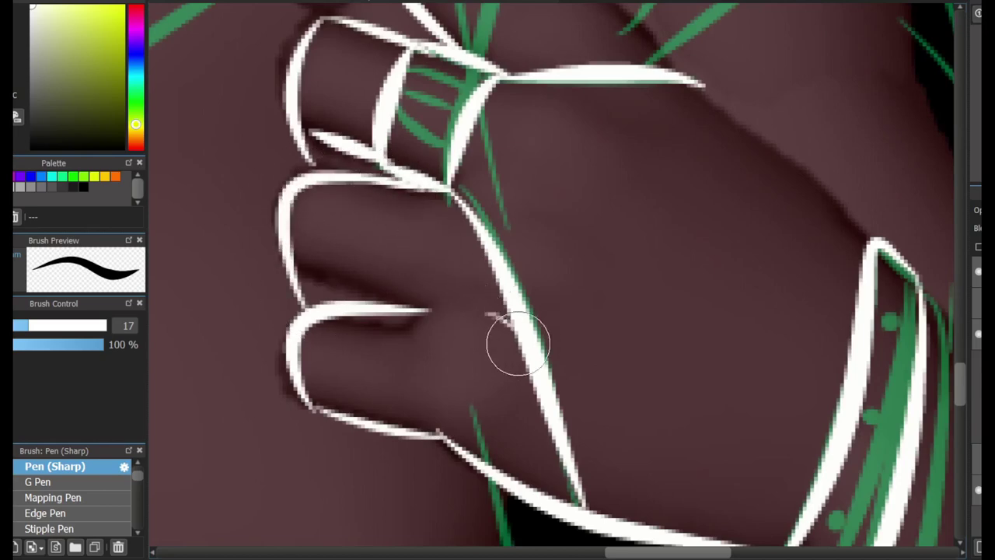
Step: Trace the topmost finger and the back of the hand in white, down to the wrist cuff
{"action": "scroll", "coordinate": [860, 249], "scroll_direction": "up", "scroll_amount": 4}
{"action": "mouse_move", "coordinate": [366, 262]}
{"action": "left_mouse_down"}
{"action": "mouse_move", "coordinate": [253, 196]}
{"action": "mouse_move", "coordinate": [466, 187]}
{"action": "mouse_move", "coordinate": [667, 354]}
{"action": "left_mouse_up"}
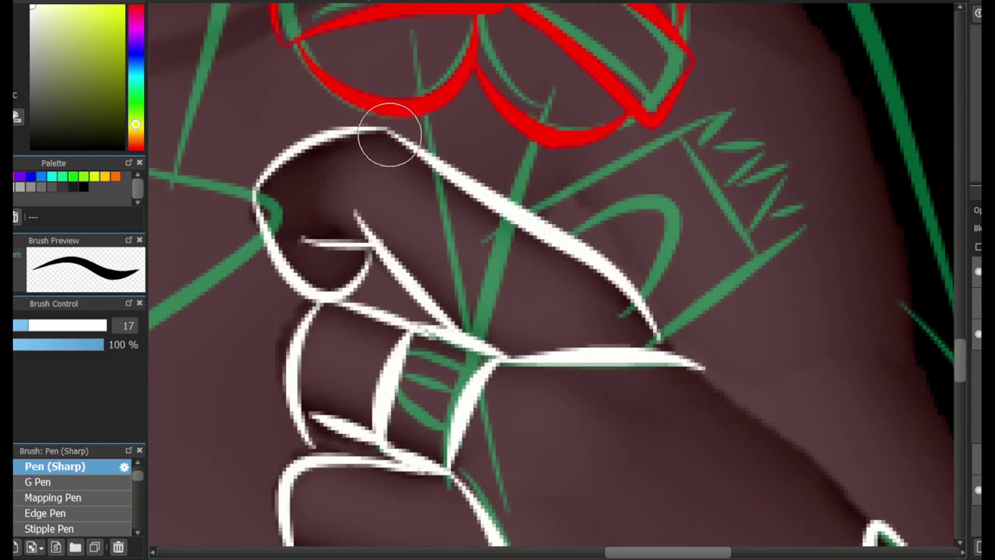
{"action": "key", "text": "ctrl+z"}
{"action": "left_click_drag", "start_coordinate": [387, 137], "coordinate": [677, 358]}
{"action": "scroll", "coordinate": [587, 333], "scroll_direction": "down", "scroll_amount": 3}
{"action": "scroll", "coordinate": [587, 333], "scroll_direction": "right", "scroll_amount": 3}
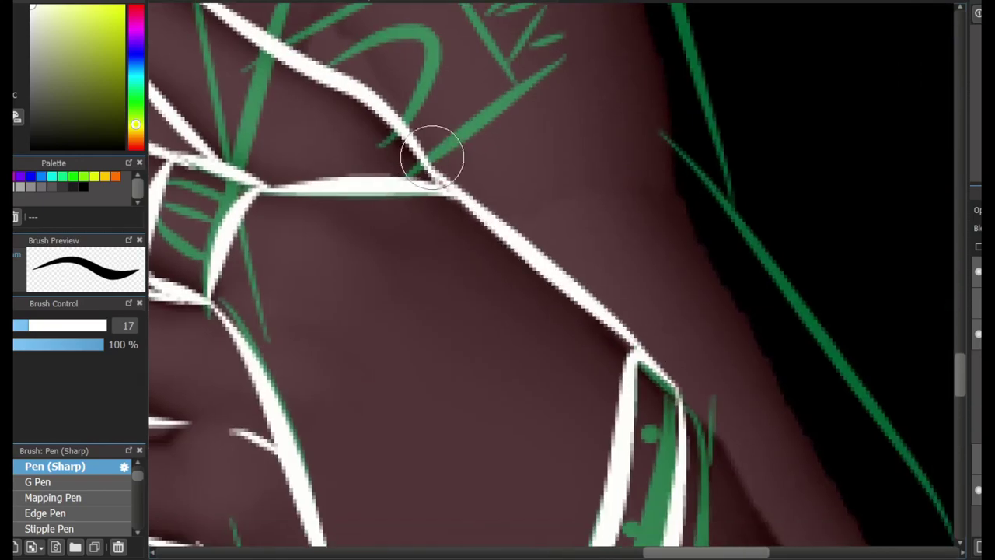
{"action": "left_click_drag", "start_coordinate": [429, 150], "coordinate": [593, 340]}
Step: Outline the wide sleeve opening hanging below the wrist cuff and try its lower edge running toward the canvas border
{"action": "scroll", "coordinate": [489, 211], "scroll_direction": "down", "scroll_amount": 3}
{"action": "scroll", "coordinate": [651, 389], "scroll_direction": "up", "scroll_amount": 2}
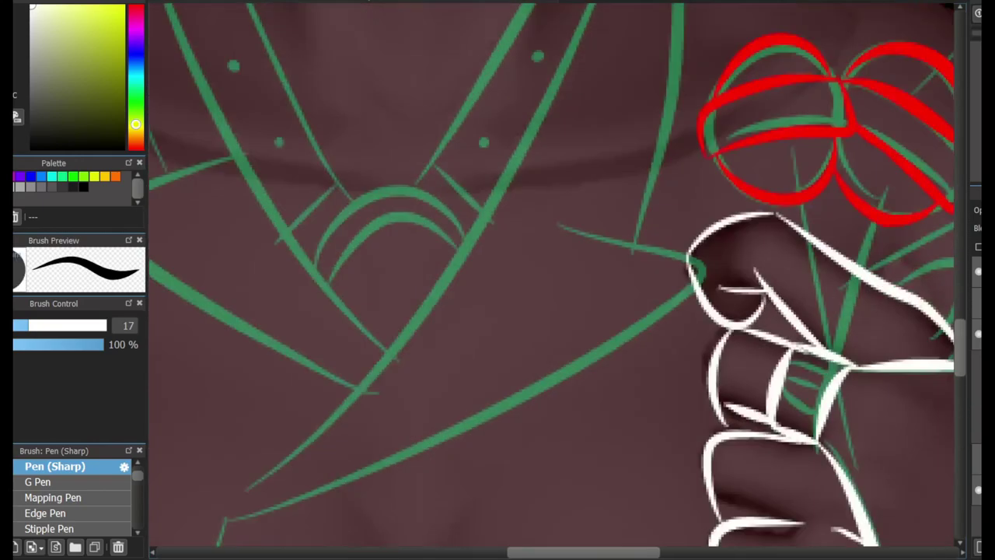
{"action": "scroll", "coordinate": [651, 389], "scroll_direction": "down", "scroll_amount": 2}
{"action": "scroll", "coordinate": [676, 241], "scroll_direction": "up", "scroll_amount": 1}
{"action": "scroll", "coordinate": [936, 220], "scroll_direction": "down", "scroll_amount": 3}
{"action": "scroll", "coordinate": [936, 220], "scroll_direction": "right", "scroll_amount": 3}
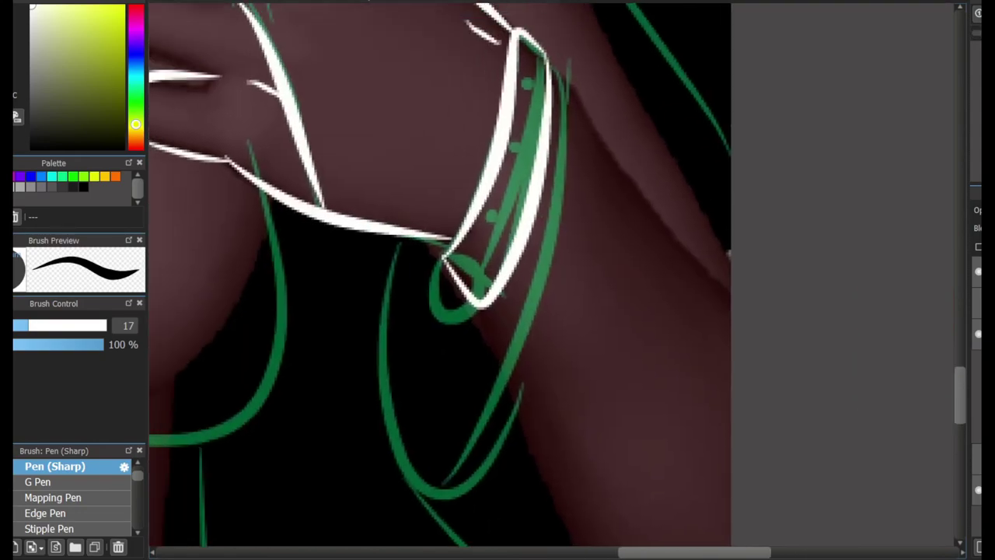
{"action": "mouse_move", "coordinate": [537, 46]}
{"action": "left_mouse_down"}
{"action": "mouse_move", "coordinate": [513, 448]}
{"action": "mouse_move", "coordinate": [416, 245]}
{"action": "left_mouse_up"}
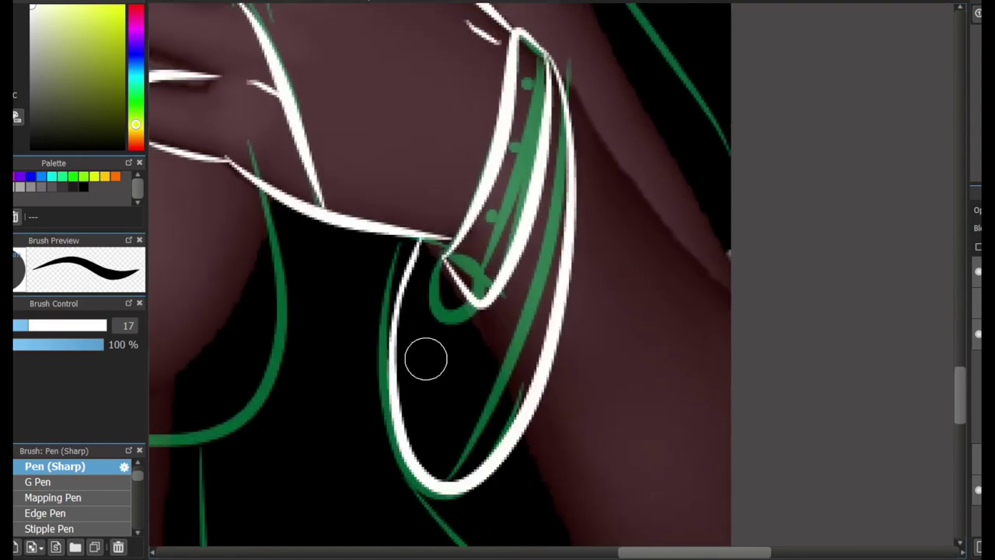
{"action": "scroll", "coordinate": [611, 301], "scroll_direction": "down", "scroll_amount": 2}
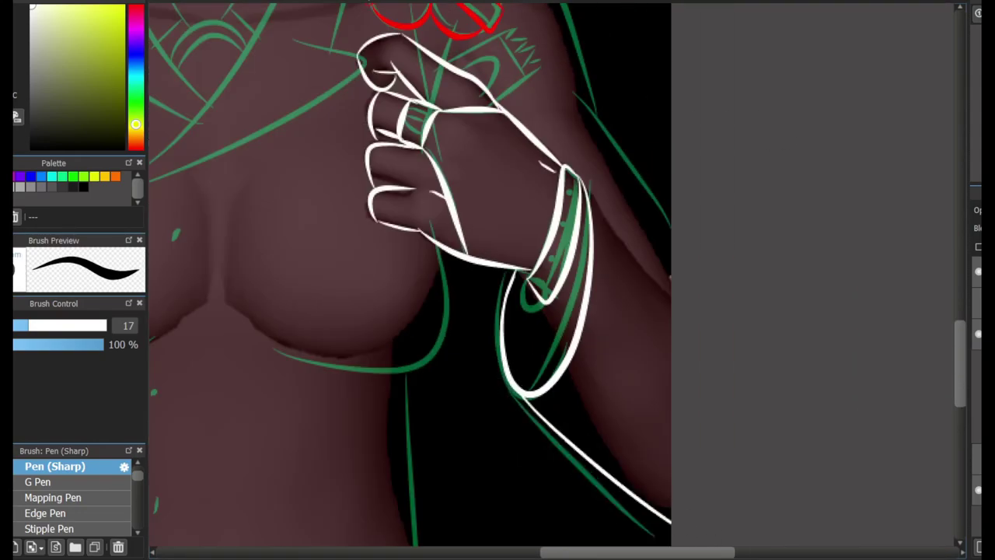
{"action": "key", "text": "ctrl+z"}
{"action": "mouse_move", "coordinate": [525, 397]}
{"action": "left_mouse_down"}
{"action": "mouse_move", "coordinate": [674, 520]}
{"action": "mouse_move", "coordinate": [671, 537]}
{"action": "left_mouse_up"}
{"action": "key", "text": "ctrl+z"}
Step: Trace the wrapper behind the hand in white, with straight sides and a zigzag end
{"action": "scroll", "coordinate": [517, 163], "scroll_direction": "up", "scroll_amount": 2}
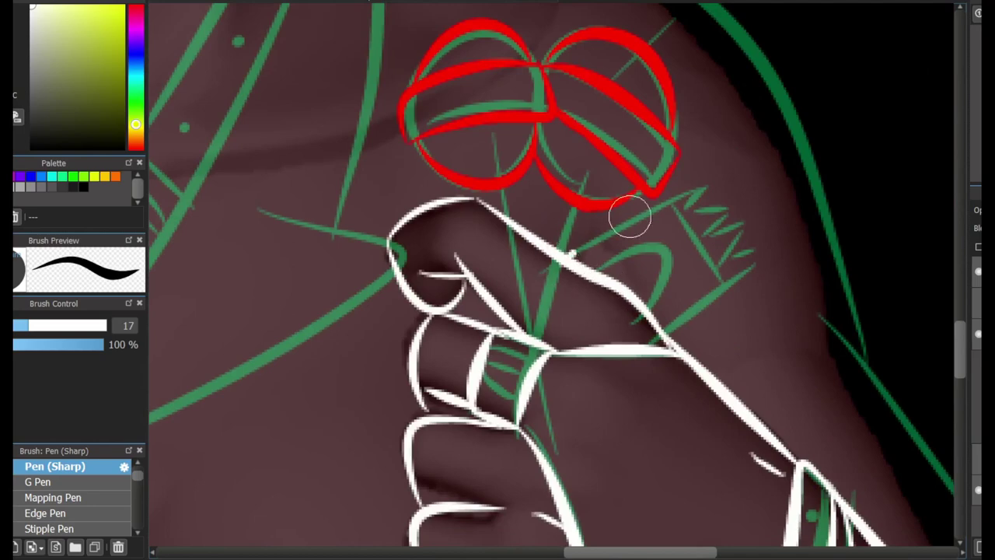
{"action": "left_click_drag", "start_coordinate": [569, 258], "coordinate": [696, 189]}
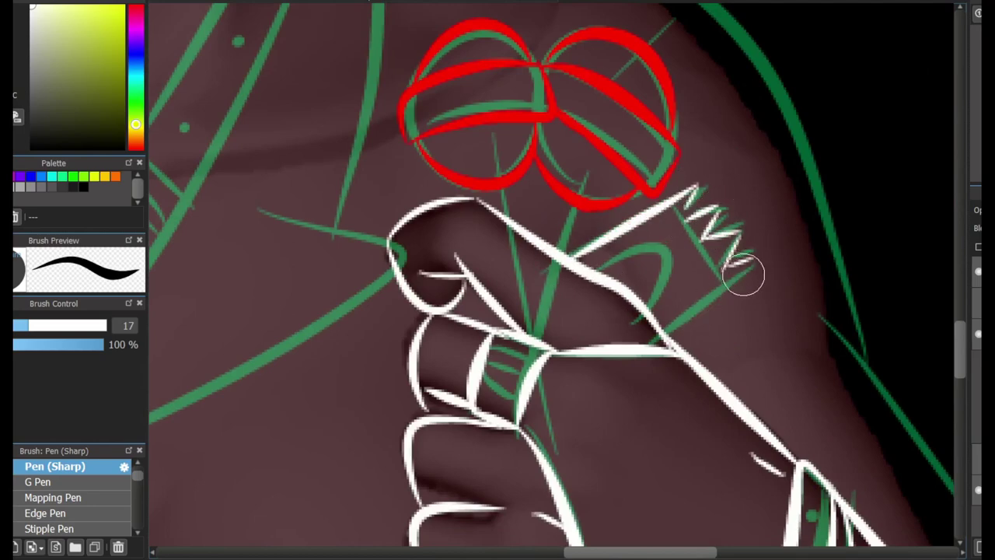
{"action": "left_click_drag", "start_coordinate": [749, 267], "coordinate": [670, 346]}
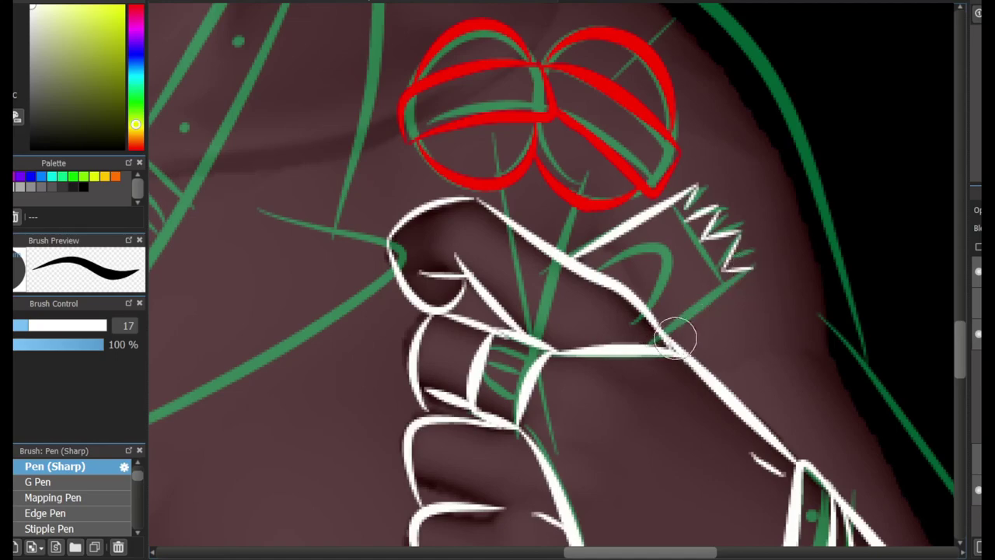
Step: Trace the hat's domed crown in white, with its curved lower edge and the hatband line across it
{"action": "scroll", "coordinate": [570, 406], "scroll_direction": "down", "scroll_amount": 5}
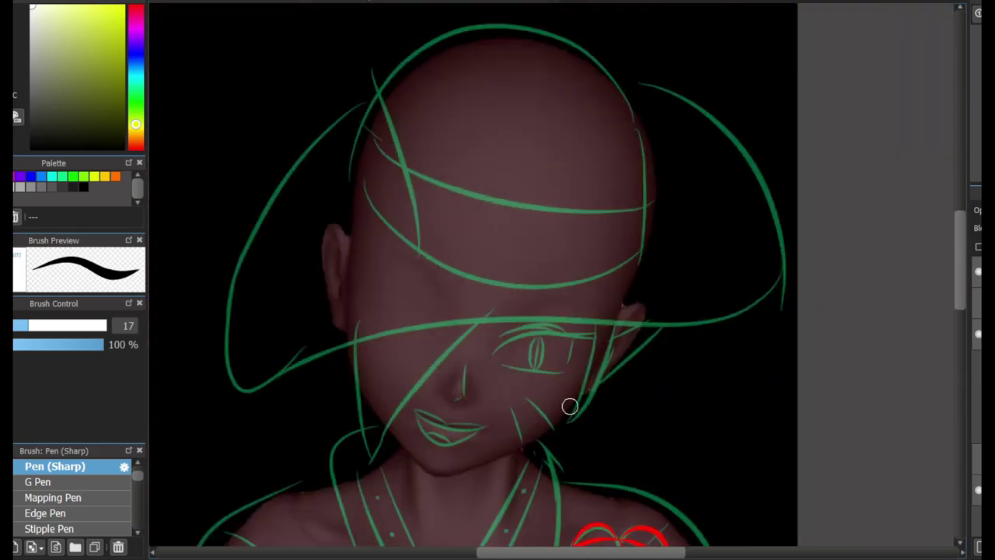
{"action": "mouse_move", "coordinate": [348, 173]}
{"action": "left_mouse_down"}
{"action": "mouse_move", "coordinate": [634, 110]}
{"action": "mouse_move", "coordinate": [429, 30]}
{"action": "mouse_move", "coordinate": [657, 227]}
{"action": "mouse_move", "coordinate": [581, 34]}
{"action": "mouse_move", "coordinate": [460, 27]}
{"action": "mouse_move", "coordinate": [670, 234]}
{"action": "left_mouse_up"}
{"action": "key", "text": "ctrl+z"}
{"action": "key", "text": "ctrl+z"}
{"action": "key", "text": "ctrl+z"}
{"action": "mouse_move", "coordinate": [333, 194]}
{"action": "left_mouse_down"}
{"action": "mouse_move", "coordinate": [555, 293]}
{"action": "mouse_move", "coordinate": [673, 233]}
{"action": "left_mouse_up"}
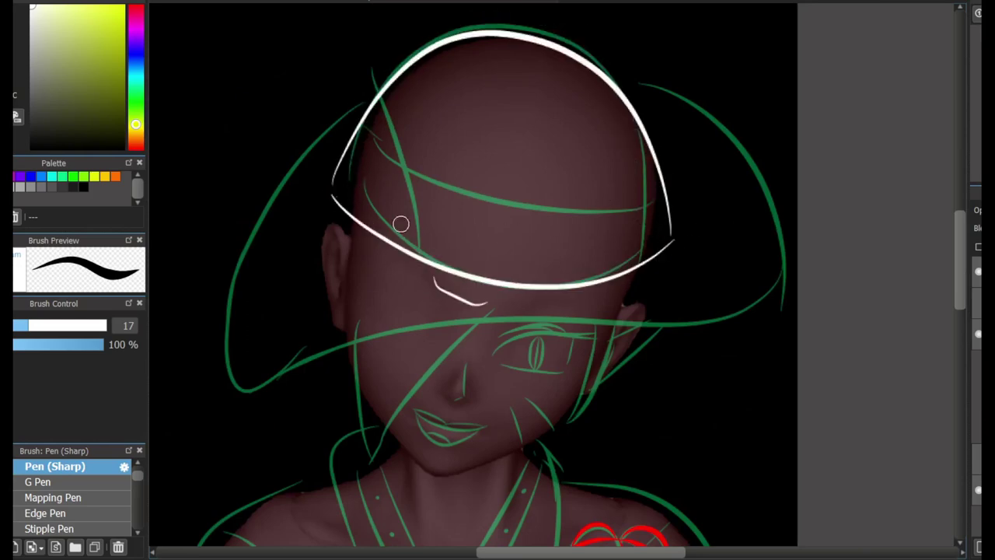
{"action": "left_click_drag", "start_coordinate": [350, 163], "coordinate": [658, 190]}
Step: Trace the hat's wide brim in white, sweeping it over the face and out to both sides
{"action": "left_click_drag", "start_coordinate": [433, 238], "coordinate": [514, 238]}
{"action": "mouse_move", "coordinate": [455, 91]}
{"action": "left_mouse_down"}
{"action": "mouse_move", "coordinate": [312, 360]}
{"action": "mouse_move", "coordinate": [548, 341]}
{"action": "mouse_move", "coordinate": [423, 371]}
{"action": "mouse_move", "coordinate": [723, 319]}
{"action": "left_mouse_up"}
{"action": "key", "text": "ctrl+z"}
{"action": "key", "text": "ctrl+z"}
{"action": "key", "text": "ctrl+z"}
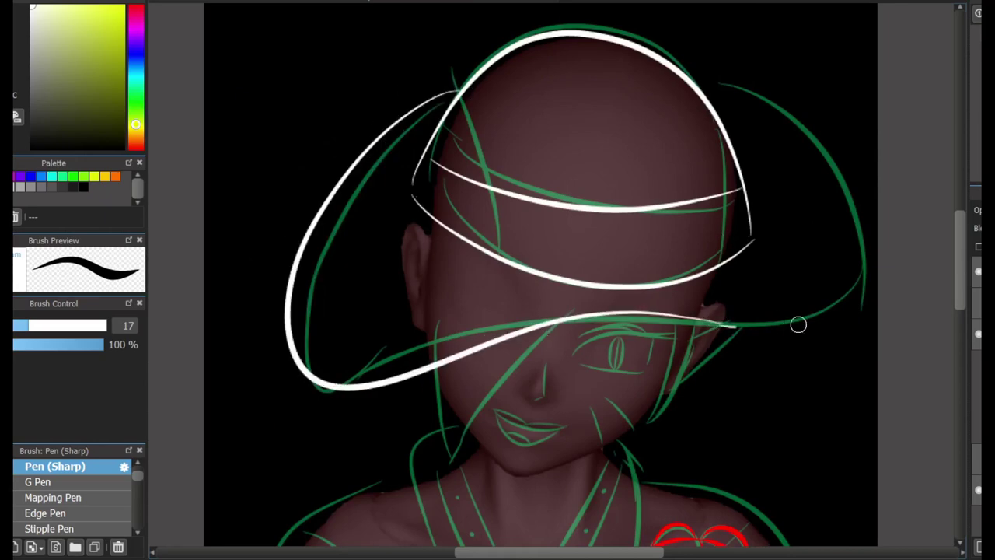
{"action": "key", "text": "ctrl+z"}
{"action": "mouse_move", "coordinate": [798, 325]}
{"action": "left_mouse_down"}
{"action": "mouse_move", "coordinate": [716, 87]}
{"action": "mouse_move", "coordinate": [854, 260]}
{"action": "mouse_move", "coordinate": [741, 335]}
{"action": "mouse_move", "coordinate": [891, 261]}
{"action": "left_mouse_up"}
{"action": "key", "text": "ctrl+z"}
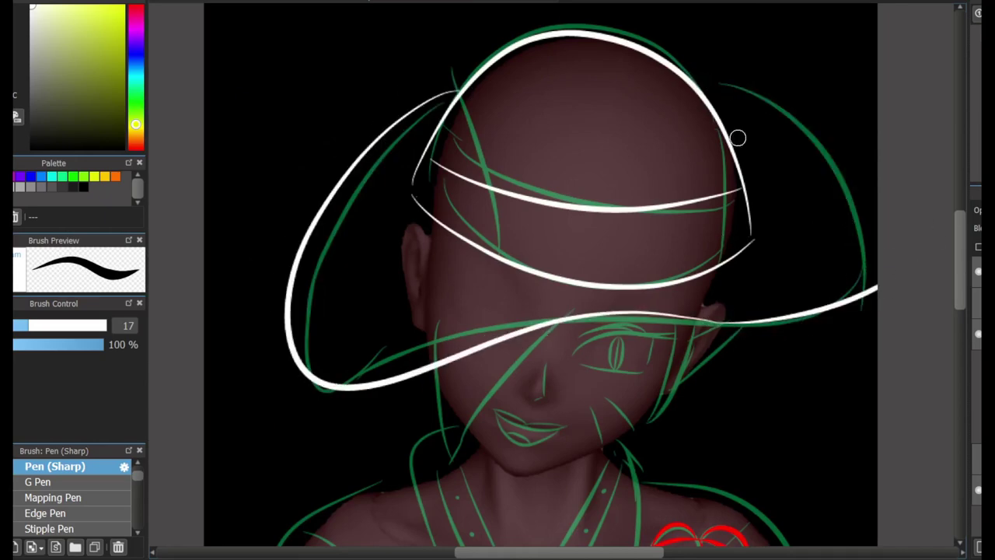
Step: Trace the pointed hair strand hanging from the brim beside the visible eye with two white curves
{"action": "scroll", "coordinate": [877, 284], "scroll_direction": "down", "scroll_amount": 6}
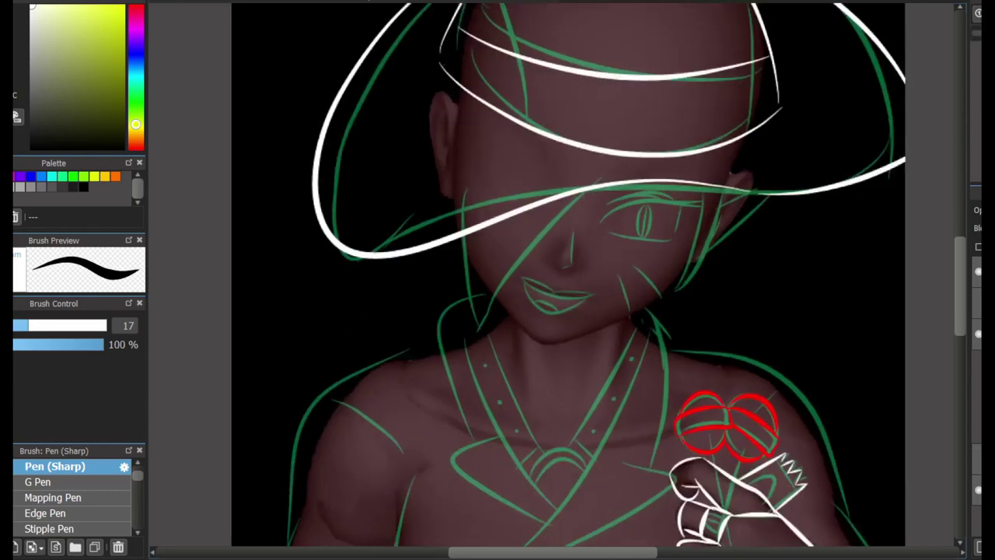
{"action": "scroll", "coordinate": [766, 189], "scroll_direction": "up", "scroll_amount": 3}
{"action": "mouse_move", "coordinate": [766, 97]}
{"action": "left_mouse_down"}
{"action": "mouse_move", "coordinate": [742, 276]}
{"action": "mouse_move", "coordinate": [703, 311]}
{"action": "left_mouse_up"}
{"action": "left_click_drag", "start_coordinate": [807, 97], "coordinate": [700, 321]}
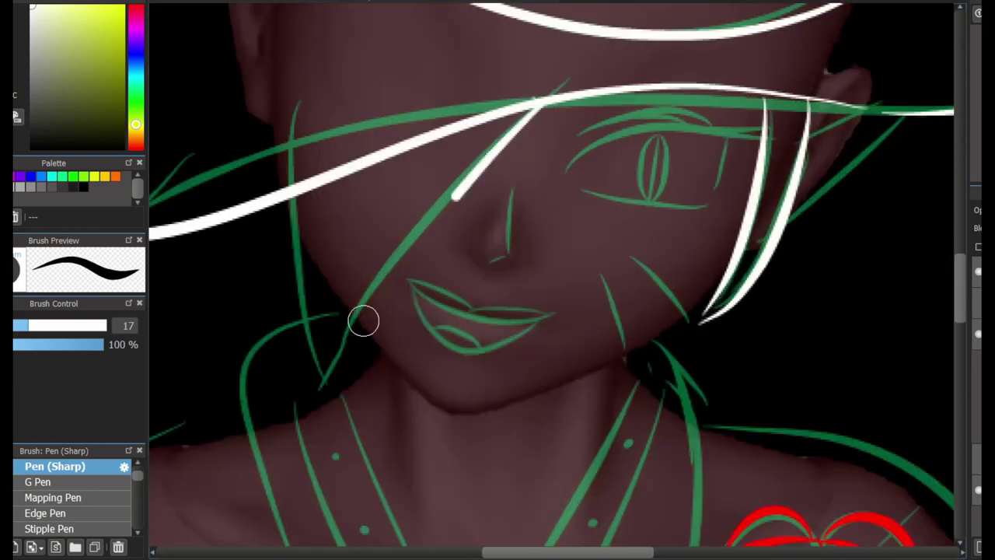
Step: Outline the long hair lock covering the hidden eye, curving it from the brim to a point beside the chin
{"action": "mouse_move", "coordinate": [539, 101]}
{"action": "left_mouse_down"}
{"action": "mouse_move", "coordinate": [394, 254]}
{"action": "mouse_move", "coordinate": [446, 187]}
{"action": "mouse_move", "coordinate": [524, 162]}
{"action": "mouse_move", "coordinate": [392, 378]}
{"action": "left_mouse_up"}
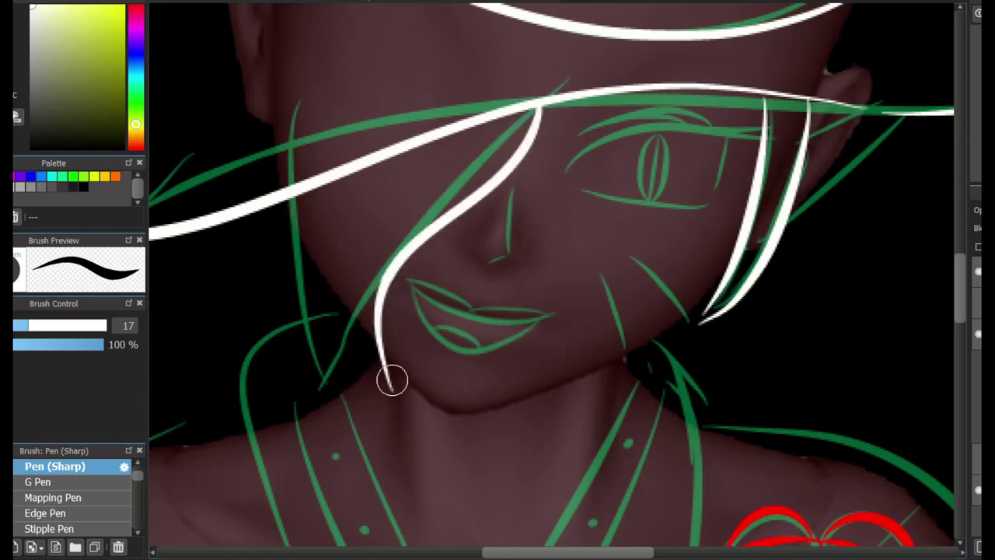
{"action": "left_click_drag", "start_coordinate": [291, 217], "coordinate": [390, 399]}
{"action": "scroll", "coordinate": [700, 315], "scroll_direction": "up", "scroll_amount": 1}
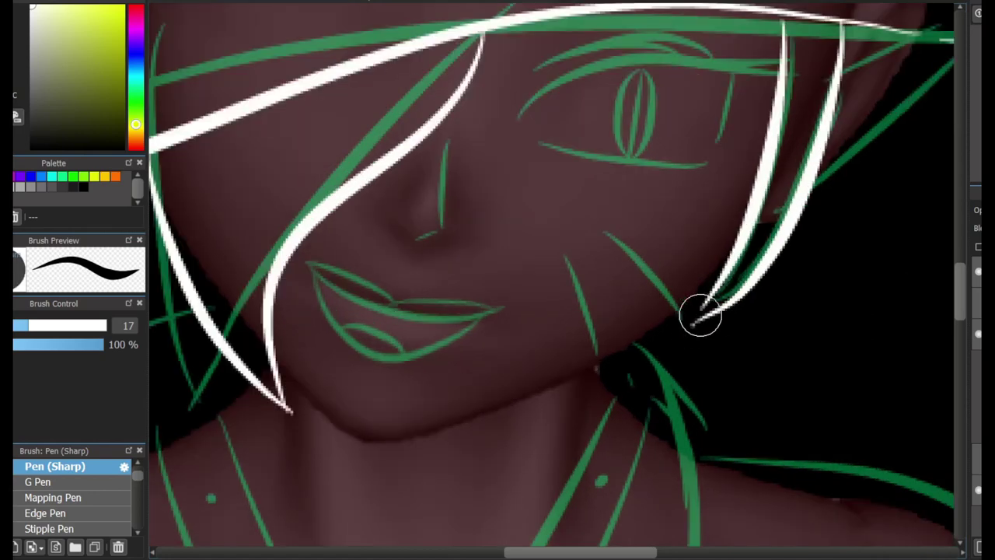
{"action": "scroll", "coordinate": [719, 292], "scroll_direction": "down", "scroll_amount": 2}
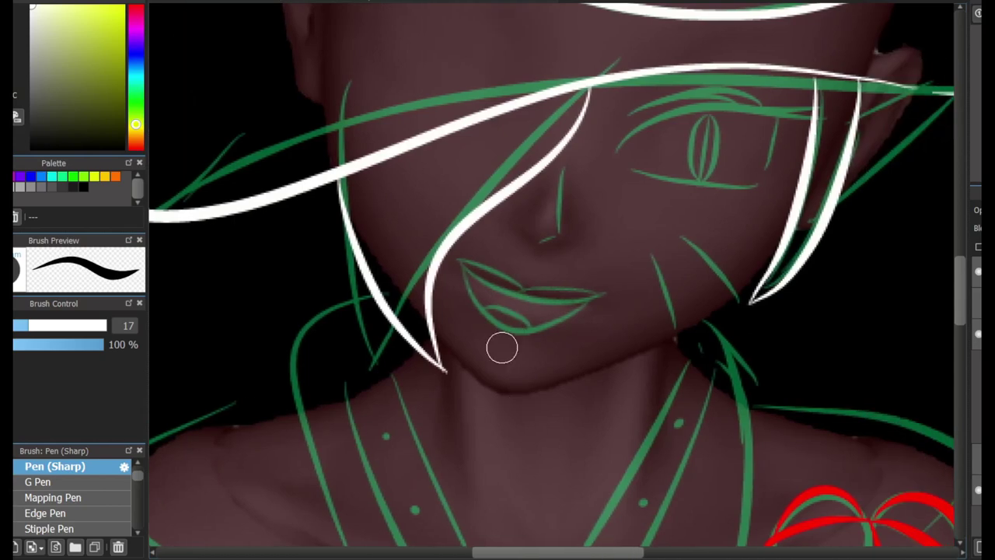
Step: Trace the jawline in white on both sides of the chin, between the two hair locks
{"action": "scroll", "coordinate": [486, 338], "scroll_direction": "up", "scroll_amount": 2}
{"action": "mouse_move", "coordinate": [395, 286]}
{"action": "left_mouse_down"}
{"action": "mouse_move", "coordinate": [485, 397]}
{"action": "mouse_move", "coordinate": [482, 389]}
{"action": "mouse_move", "coordinate": [521, 396]}
{"action": "mouse_move", "coordinate": [634, 374]}
{"action": "left_mouse_up"}
{"action": "key", "text": "ctrl+z"}
{"action": "mouse_move", "coordinate": [492, 400]}
{"action": "left_mouse_down"}
{"action": "mouse_move", "coordinate": [589, 389]}
{"action": "mouse_move", "coordinate": [693, 351]}
{"action": "mouse_move", "coordinate": [834, 268]}
{"action": "left_mouse_up"}
Step: Trace the open smiling mouth in white and draw the nose's bridge and underside
{"action": "scroll", "coordinate": [506, 318], "scroll_direction": "up", "scroll_amount": 2}
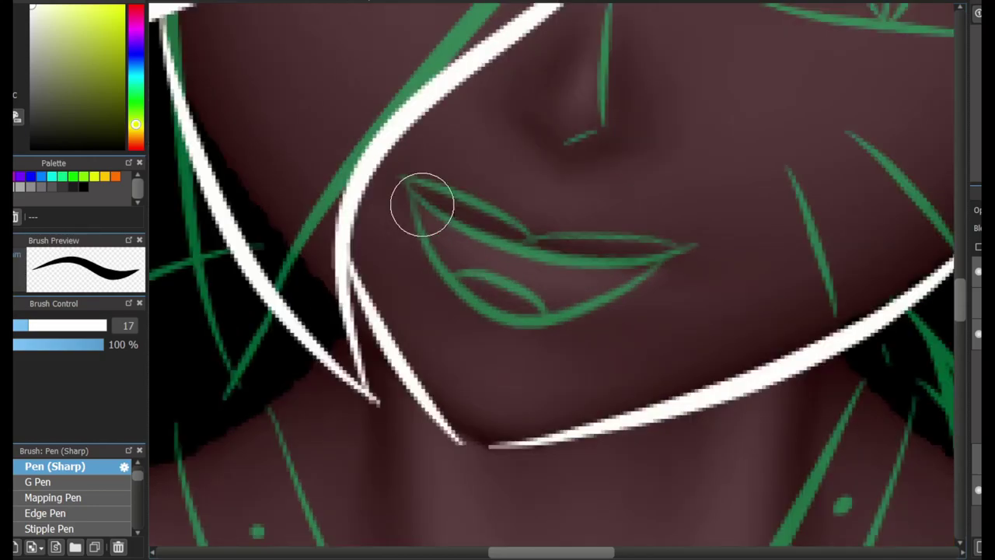
{"action": "mouse_move", "coordinate": [422, 207]}
{"action": "left_mouse_down"}
{"action": "mouse_move", "coordinate": [619, 266]}
{"action": "mouse_move", "coordinate": [633, 296]}
{"action": "mouse_move", "coordinate": [618, 277]}
{"action": "mouse_move", "coordinate": [644, 267]}
{"action": "left_mouse_up"}
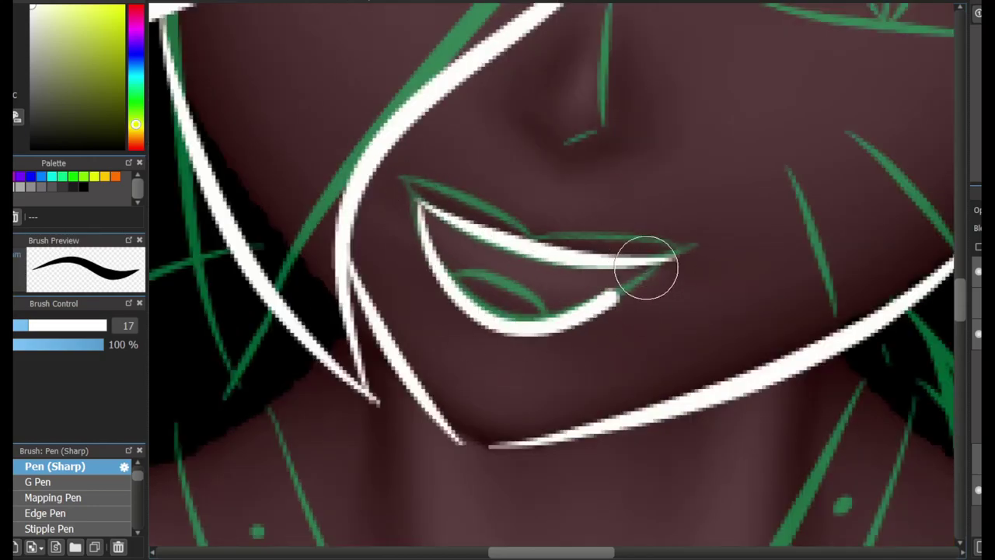
{"action": "mouse_move", "coordinate": [621, 11]}
{"action": "left_mouse_down"}
{"action": "mouse_move", "coordinate": [799, 42]}
{"action": "mouse_move", "coordinate": [543, 229]}
{"action": "mouse_move", "coordinate": [554, 376]}
{"action": "left_mouse_up"}
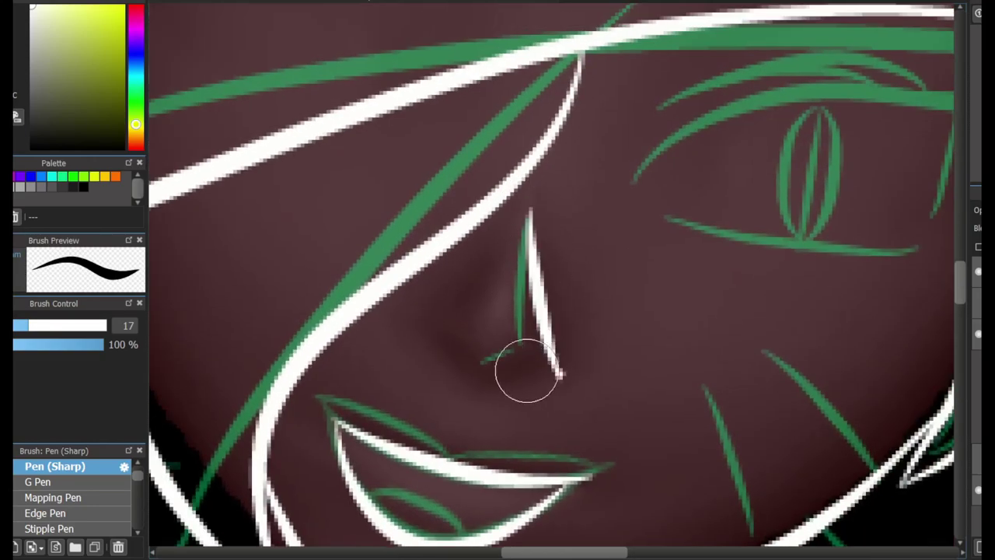
{"action": "left_click_drag", "start_coordinate": [472, 382], "coordinate": [555, 377]}
{"action": "scroll", "coordinate": [591, 408], "scroll_direction": "down", "scroll_amount": 3}
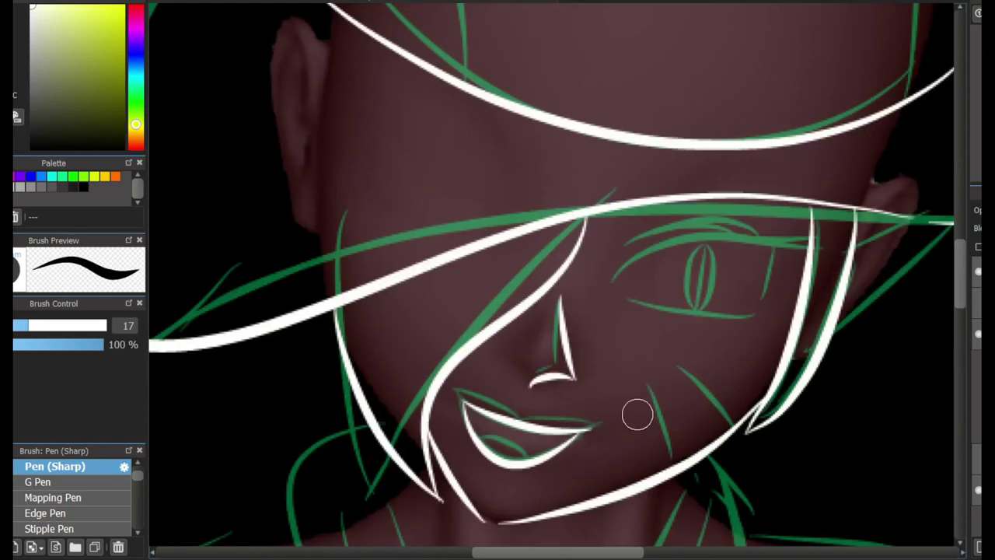
Step: Smooth the brim line near the ear and trace the pointed ear's outer and inner edges below it in white
{"action": "left_click_drag", "start_coordinate": [887, 324], "coordinate": [677, 277]}
{"action": "scroll", "coordinate": [678, 277], "scroll_direction": "up", "scroll_amount": 1}
{"action": "scroll", "coordinate": [567, 137], "scroll_direction": "up", "scroll_amount": 2}
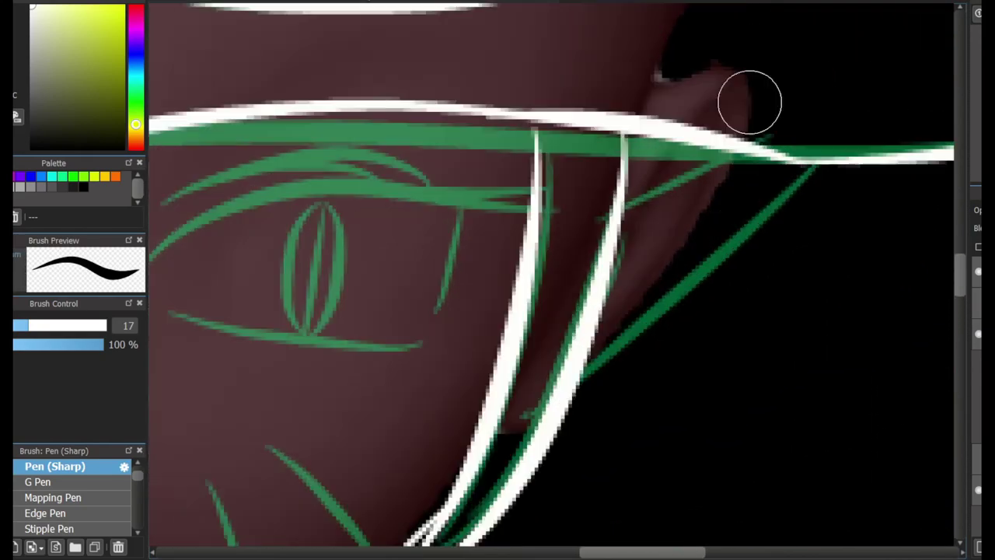
{"action": "mouse_move", "coordinate": [460, 96]}
{"action": "left_mouse_down"}
{"action": "mouse_move", "coordinate": [809, 159]}
{"action": "mouse_move", "coordinate": [579, 381]}
{"action": "left_mouse_up"}
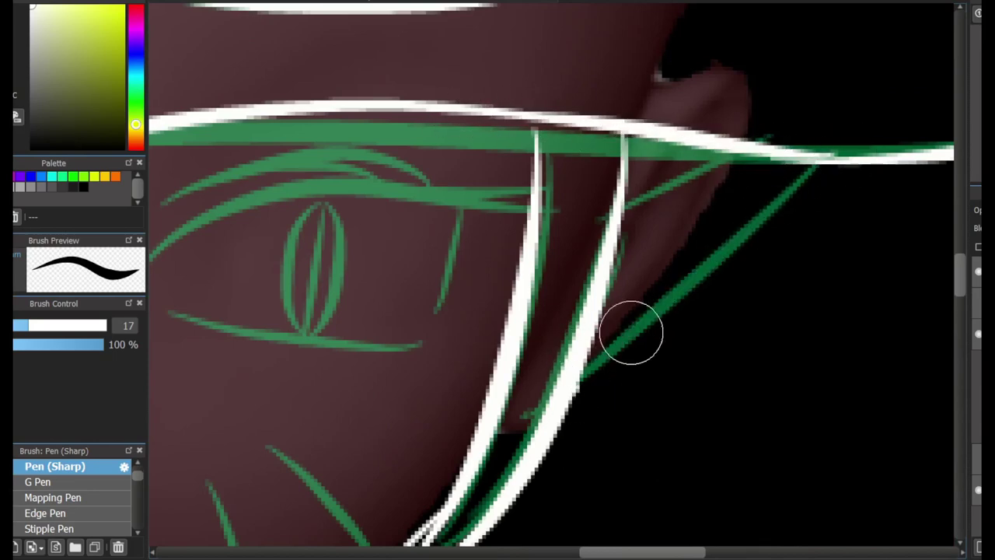
{"action": "mouse_move", "coordinate": [619, 242]}
{"action": "left_mouse_down"}
{"action": "mouse_move", "coordinate": [698, 227]}
{"action": "mouse_move", "coordinate": [716, 154]}
{"action": "mouse_move", "coordinate": [646, 207]}
{"action": "left_mouse_up"}
{"action": "key", "text": "ctrl+z"}
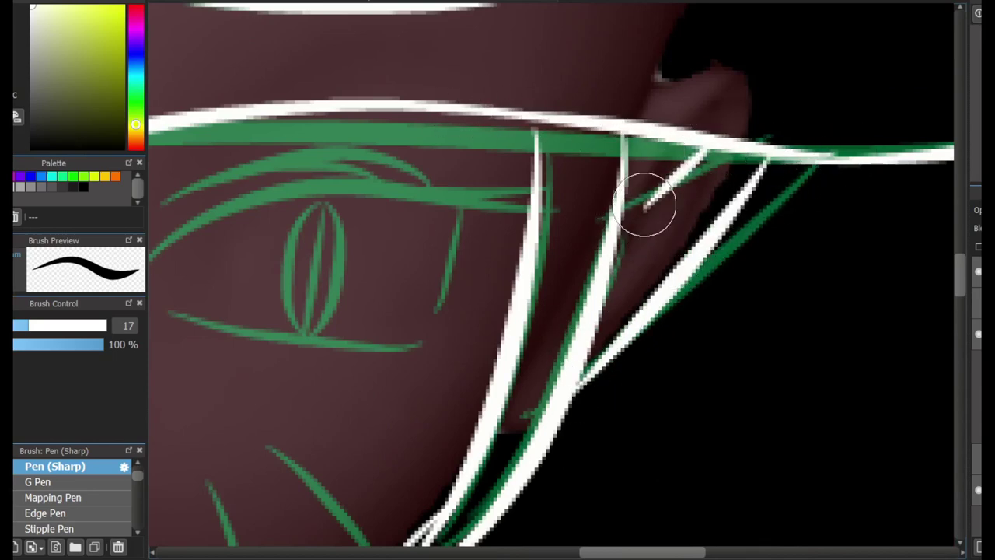
{"action": "scroll", "coordinate": [874, 234], "scroll_direction": "down", "scroll_amount": 2}
{"action": "left_click_drag", "start_coordinate": [773, 412], "coordinate": [861, 186]}
{"action": "scroll", "coordinate": [648, 234], "scroll_direction": "up", "scroll_amount": 1}
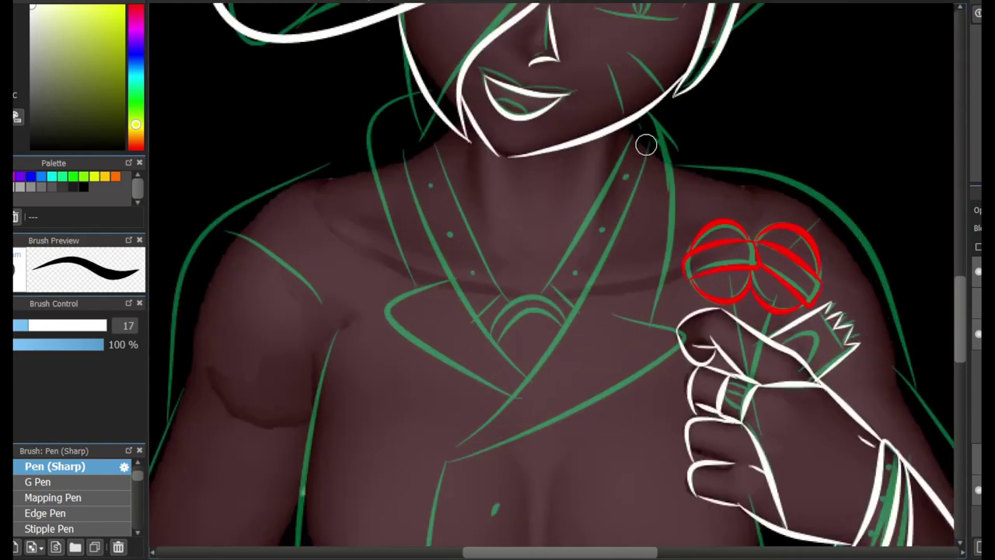
Step: Trace the jacket's crossing neckline in white, from beside the neck diagonally down to the middle of the chest
{"action": "left_click_drag", "start_coordinate": [646, 144], "coordinate": [433, 467]}
{"action": "key", "text": "ctrl+z"}
{"action": "left_click_drag", "start_coordinate": [631, 194], "coordinate": [432, 435]}
{"action": "scroll", "coordinate": [948, 234], "scroll_direction": "down", "scroll_amount": 3}
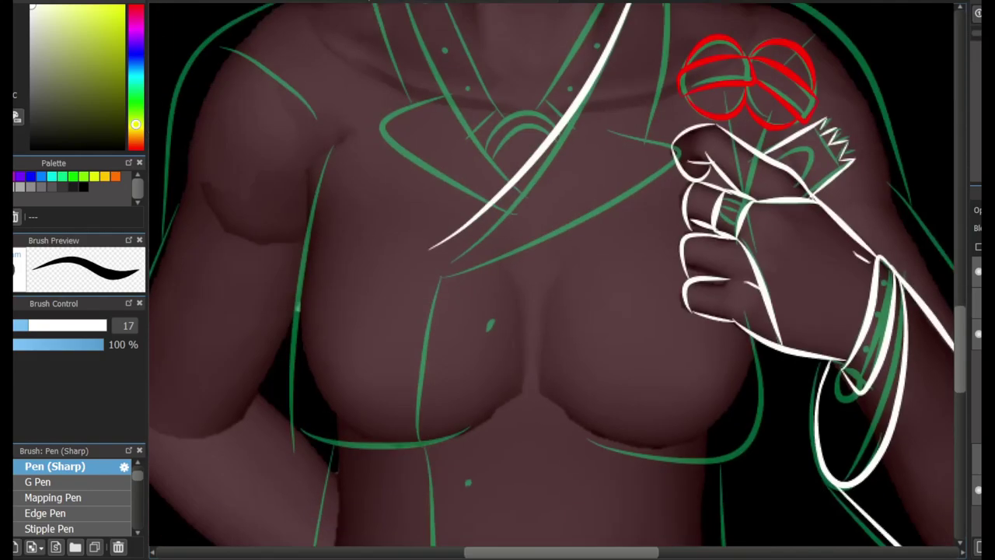
Step: Trace the jacket's front opening down to the canvas edge, and the opposite neckline edge from the neck to the crossing
{"action": "mouse_move", "coordinate": [457, 206]}
{"action": "left_mouse_down"}
{"action": "mouse_move", "coordinate": [431, 384]}
{"action": "mouse_move", "coordinate": [426, 545]}
{"action": "left_mouse_up"}
{"action": "scroll", "coordinate": [416, 190], "scroll_direction": "down", "scroll_amount": 3}
{"action": "key", "text": "ctrl+z"}
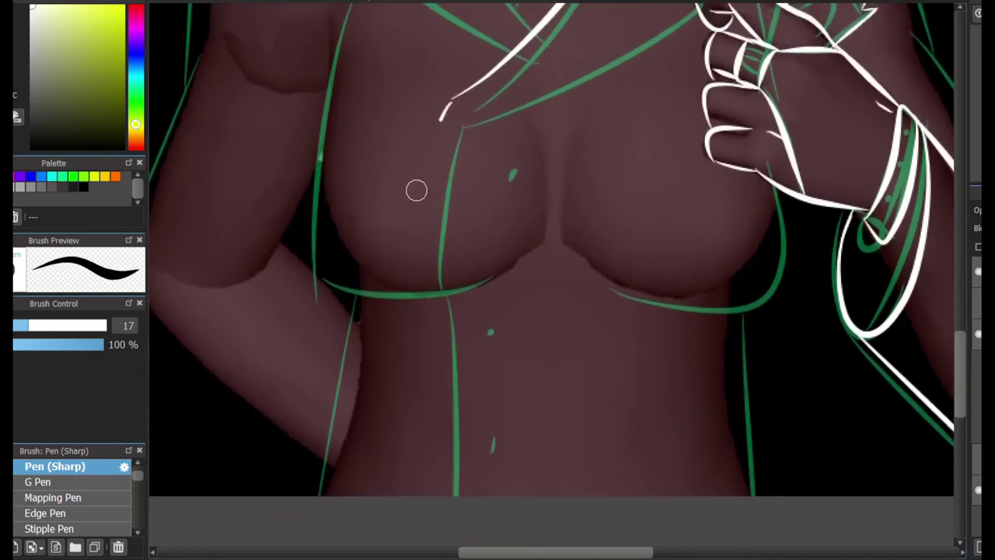
{"action": "key", "text": "ctrl+y"}
{"action": "left_click_drag", "start_coordinate": [445, 250], "coordinate": [509, 311]}
{"action": "scroll", "coordinate": [498, 280], "scroll_direction": "up", "scroll_amount": 5}
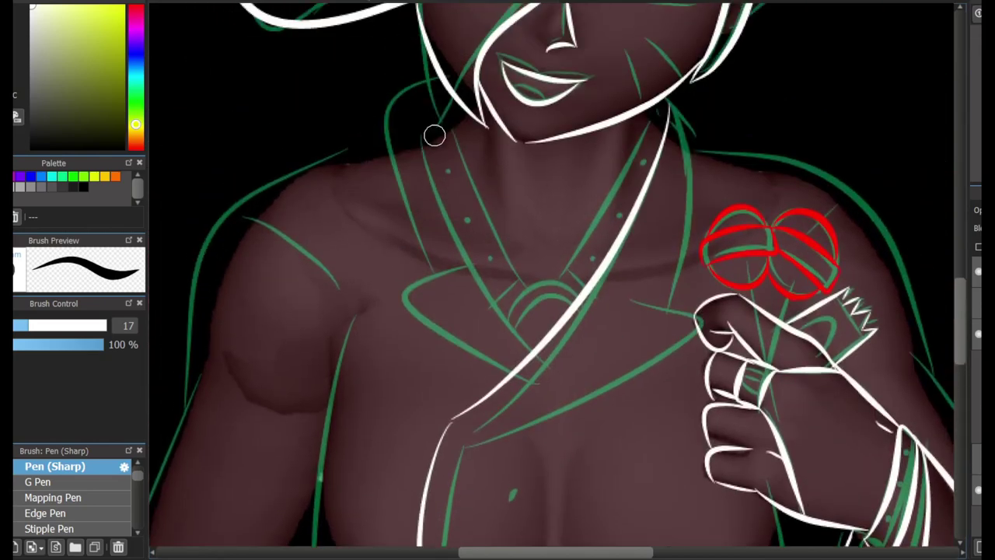
{"action": "left_click_drag", "start_coordinate": [421, 121], "coordinate": [532, 357]}
{"action": "scroll", "coordinate": [497, 280], "scroll_direction": "down", "scroll_amount": 5}
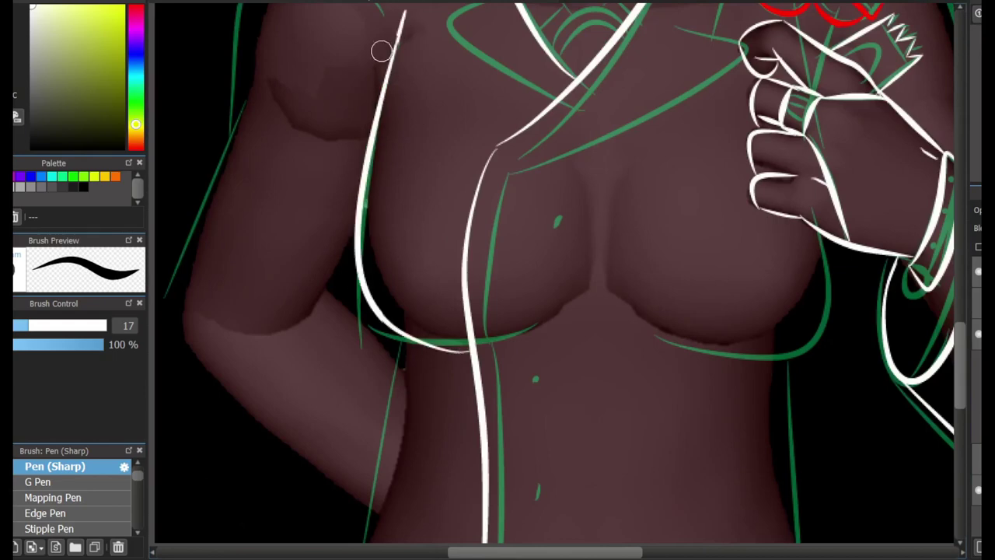
Step: Trace the jacket's side from the armpit of the lowered arm to its curve under the chest, plus the waist line below
{"action": "mouse_move", "coordinate": [382, 49]}
{"action": "left_mouse_down"}
{"action": "mouse_move", "coordinate": [460, 340]}
{"action": "mouse_move", "coordinate": [396, 32]}
{"action": "left_mouse_up"}
{"action": "key", "text": "ctrl+z"}
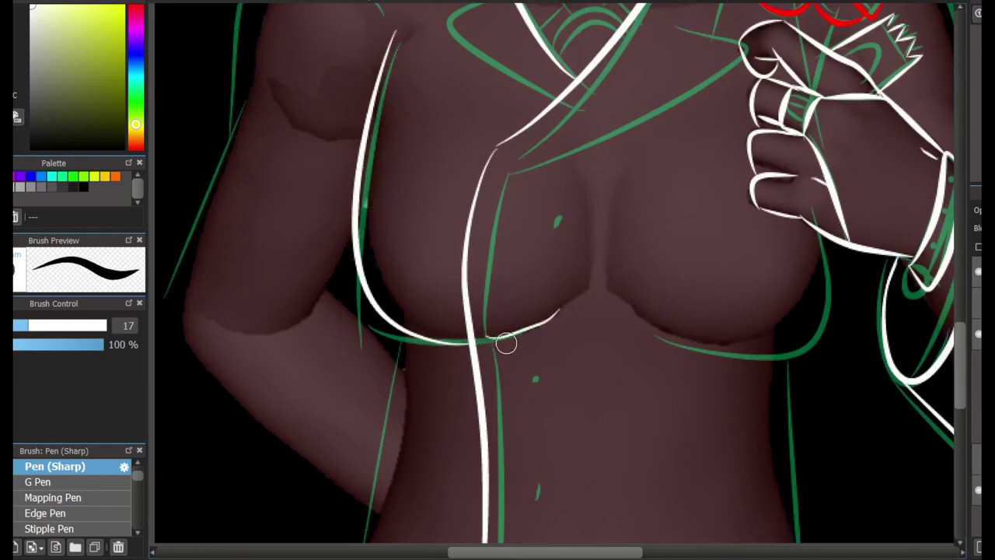
{"action": "key", "text": "ctrl+z"}
{"action": "key", "text": "ctrl+z"}
{"action": "scroll", "coordinate": [665, 357], "scroll_direction": "down", "scroll_amount": 4}
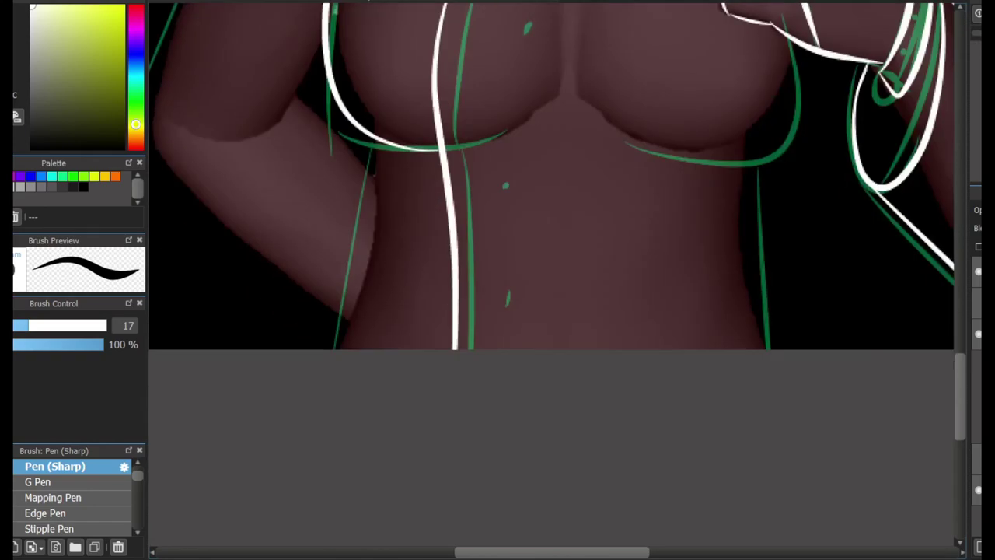
{"action": "left_click_drag", "start_coordinate": [371, 136], "coordinate": [358, 359]}
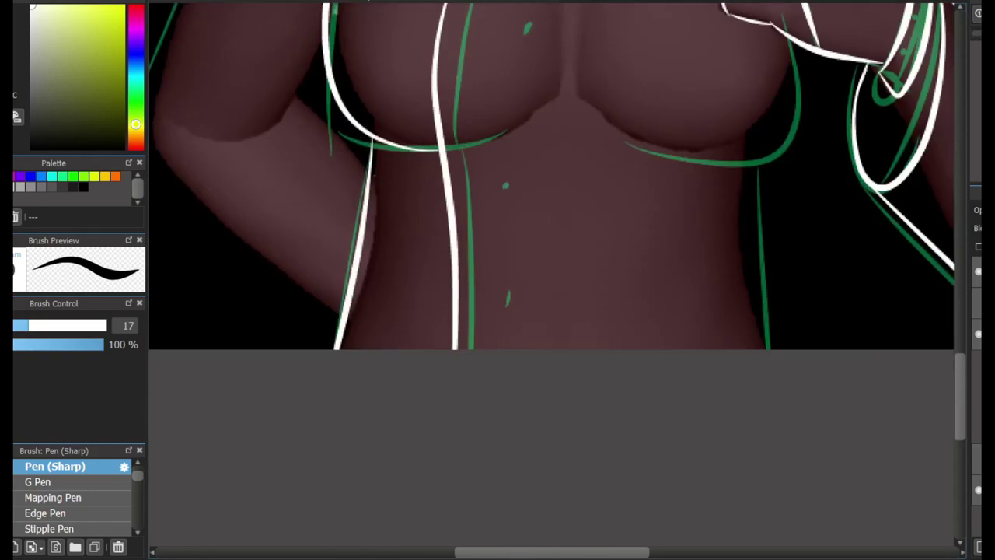
Step: Trace the visible eye's upper lash line, lower lid and eyelid crease in white
{"action": "scroll", "coordinate": [358, 359], "scroll_direction": "up", "scroll_amount": 8}
{"action": "scroll", "coordinate": [732, 249], "scroll_direction": "up", "scroll_amount": 4}
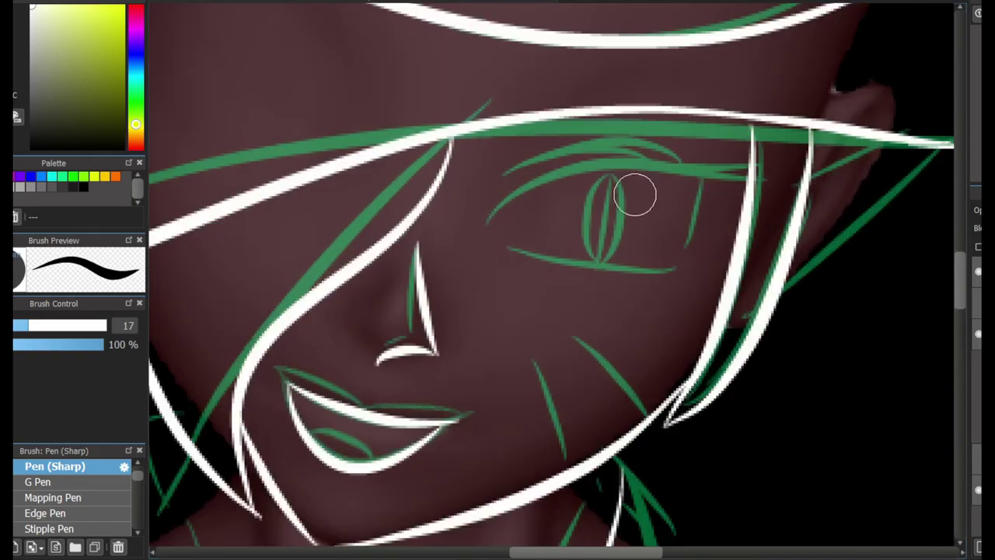
{"action": "mouse_move", "coordinate": [471, 234]}
{"action": "left_mouse_down"}
{"action": "mouse_move", "coordinate": [721, 193]}
{"action": "mouse_move", "coordinate": [775, 148]}
{"action": "left_mouse_up"}
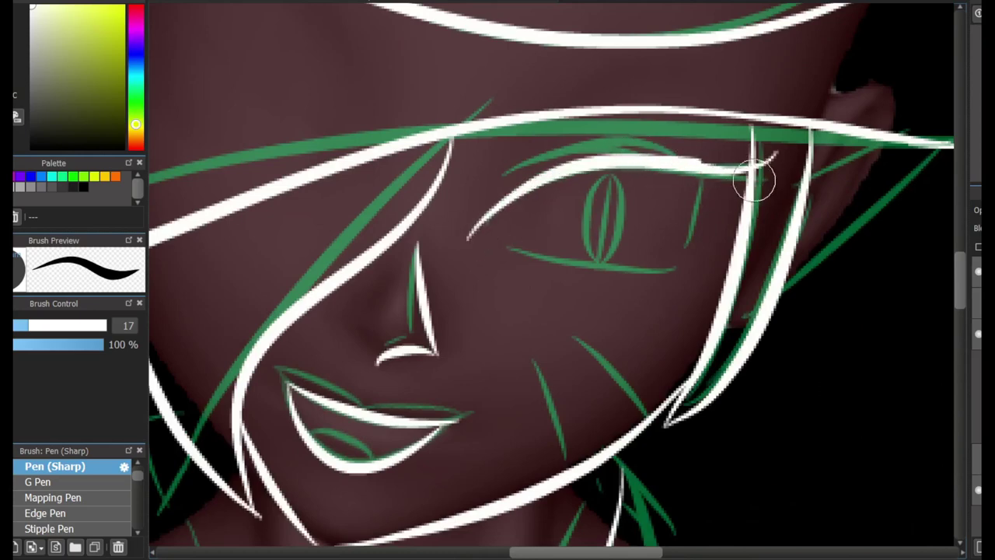
{"action": "left_click_drag", "start_coordinate": [487, 247], "coordinate": [678, 268]}
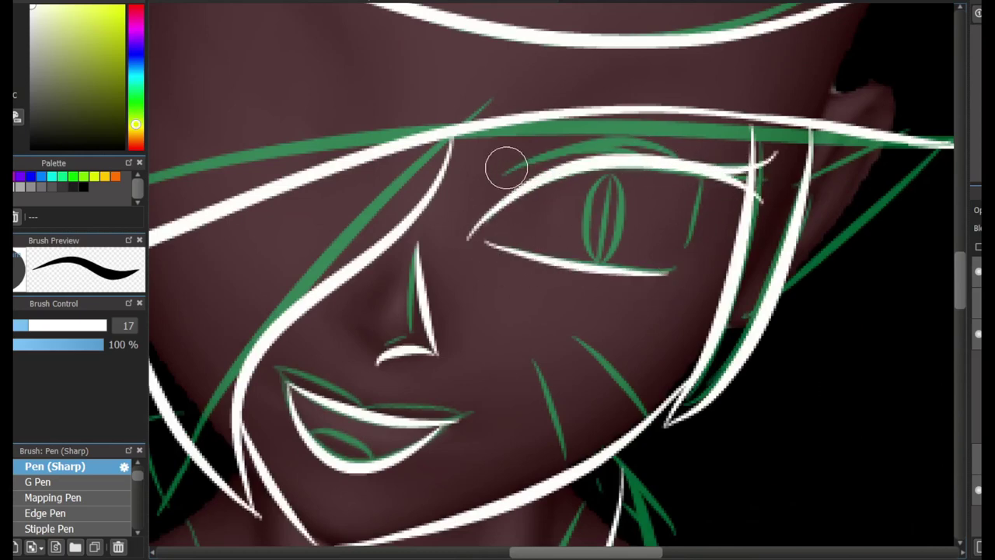
{"action": "left_click_drag", "start_coordinate": [499, 174], "coordinate": [740, 147]}
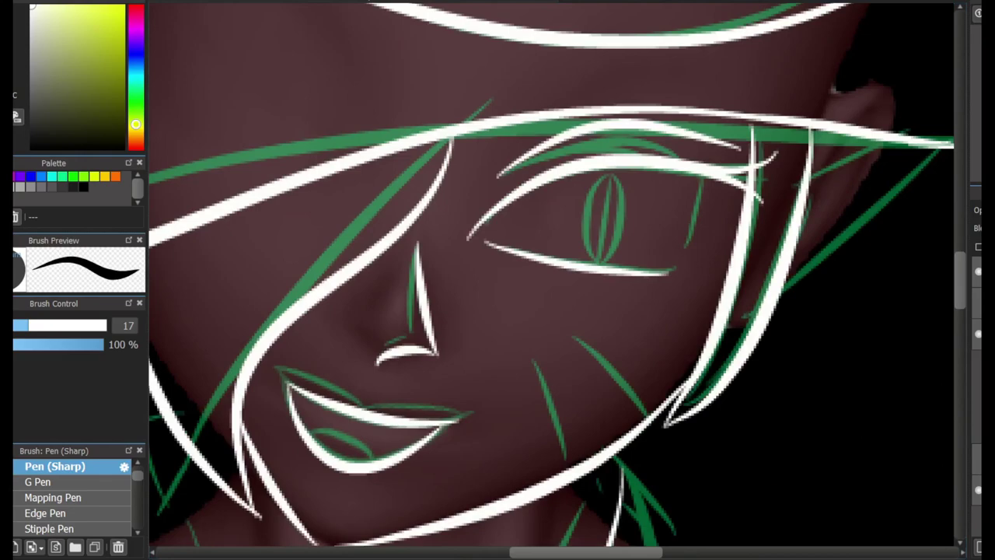
Step: Draw the two white lollipop sticks and erase the parts overlapping the candies and the thumb
{"action": "scroll", "coordinate": [649, 337], "scroll_direction": "down", "scroll_amount": 5}
{"action": "scroll", "coordinate": [689, 233], "scroll_direction": "up", "scroll_amount": 4}
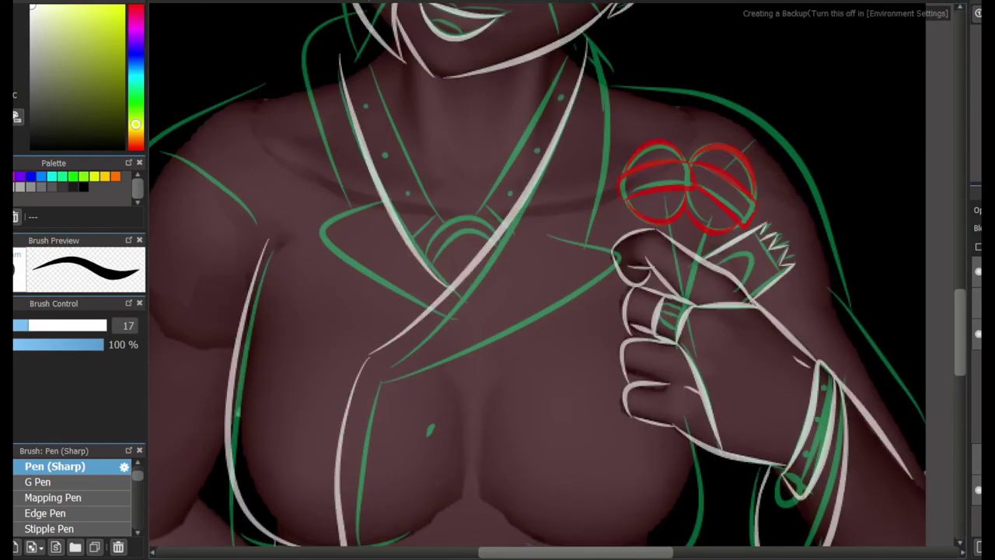
{"action": "scroll", "coordinate": [739, 257], "scroll_direction": "up", "scroll_amount": 3}
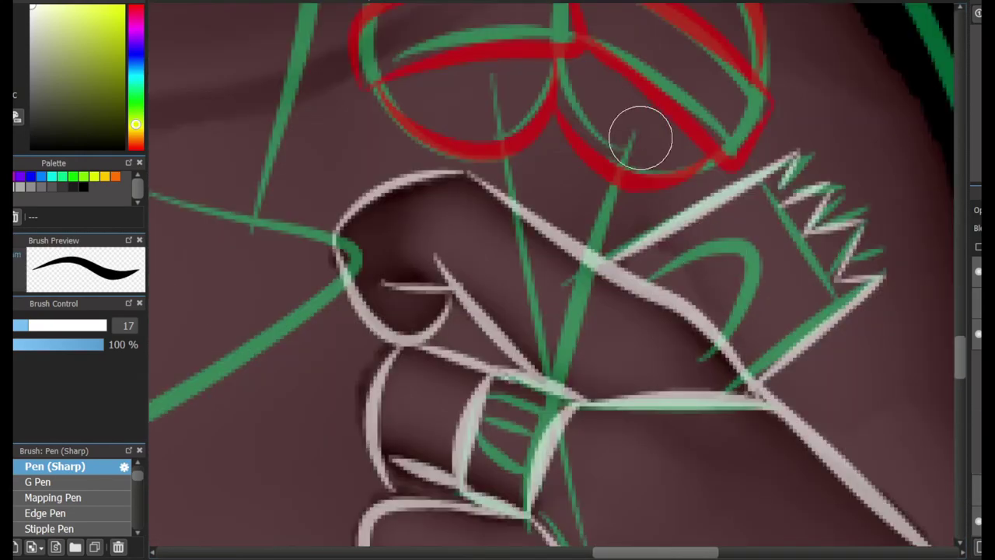
{"action": "left_click_drag", "start_coordinate": [639, 120], "coordinate": [572, 307]}
{"action": "left_click_drag", "start_coordinate": [492, 76], "coordinate": [525, 302]}
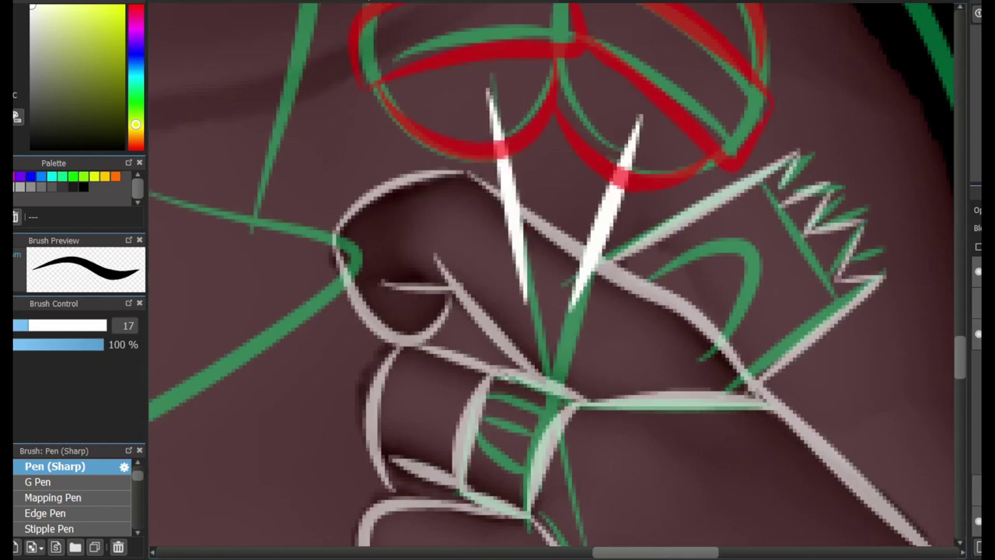
{"action": "key", "text": "e"}
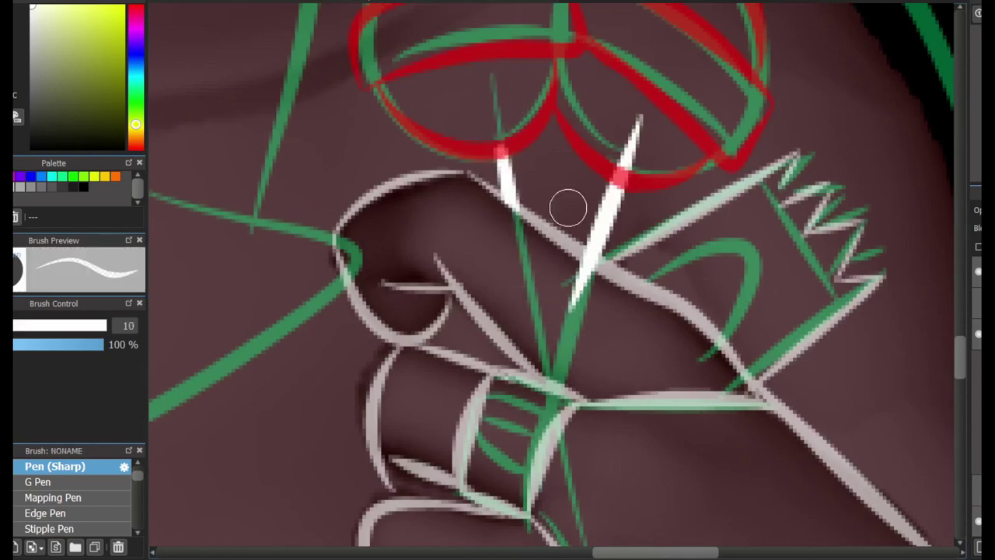
{"action": "key", "text": "e"}
Step: Trace the lapel on the lollipop side, with its long lower edge, short upper notch edge and pointed inner tip
{"action": "scroll", "coordinate": [848, 195], "scroll_direction": "down", "scroll_amount": 4}
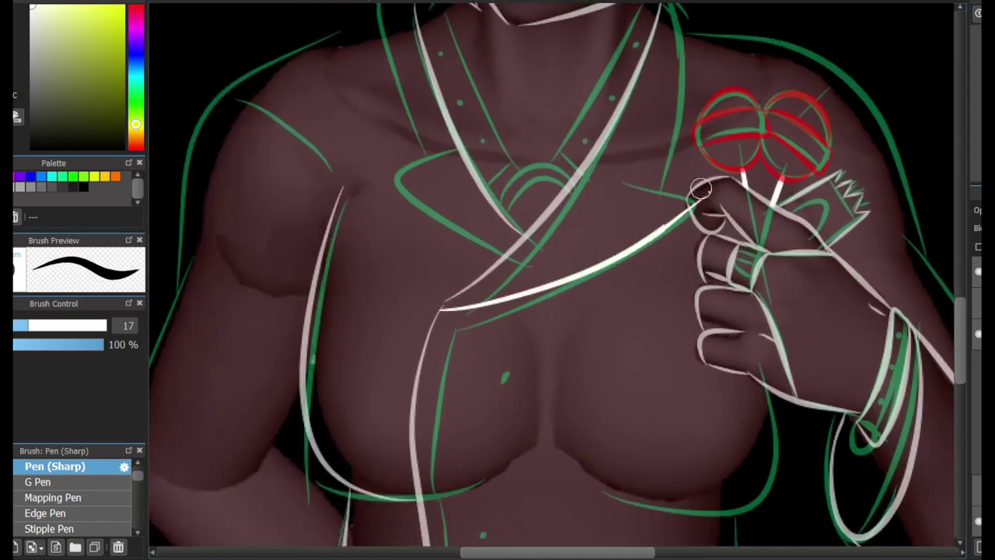
{"action": "left_click", "coordinate": [708, 190]}
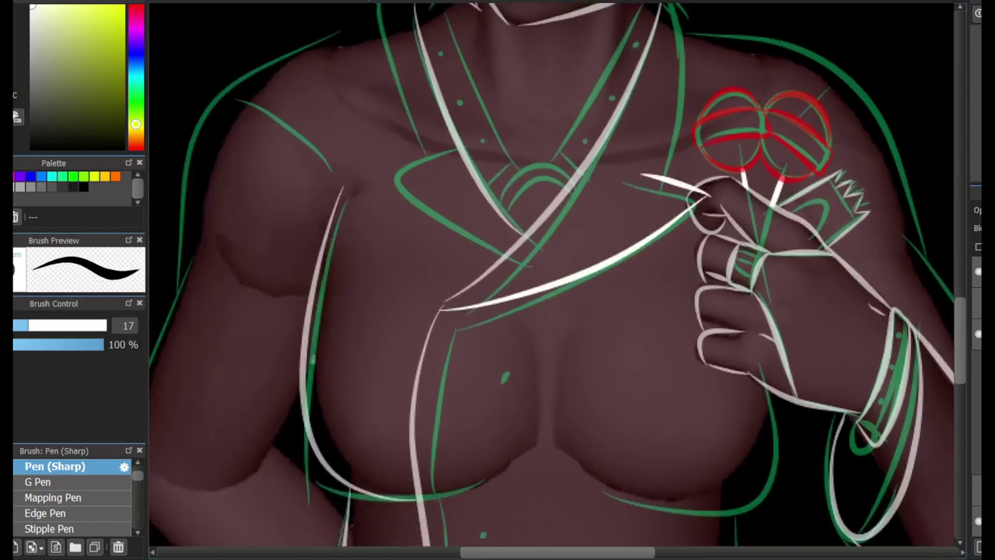
{"action": "scroll", "coordinate": [556, 258], "scroll_direction": "up", "scroll_amount": 2}
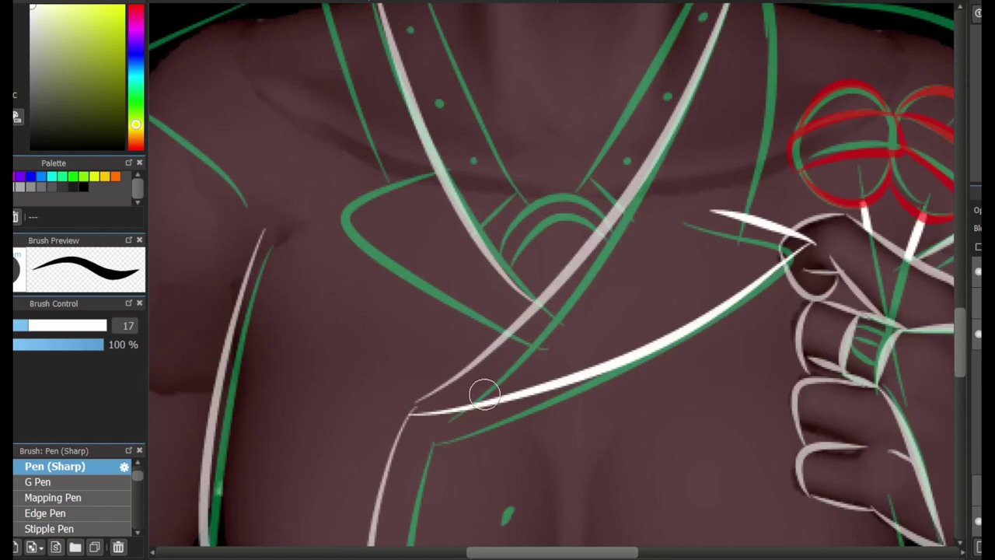
{"action": "scroll", "coordinate": [483, 395], "scroll_direction": "up", "scroll_amount": 1}
{"action": "left_click_drag", "start_coordinate": [482, 381], "coordinate": [373, 452]}
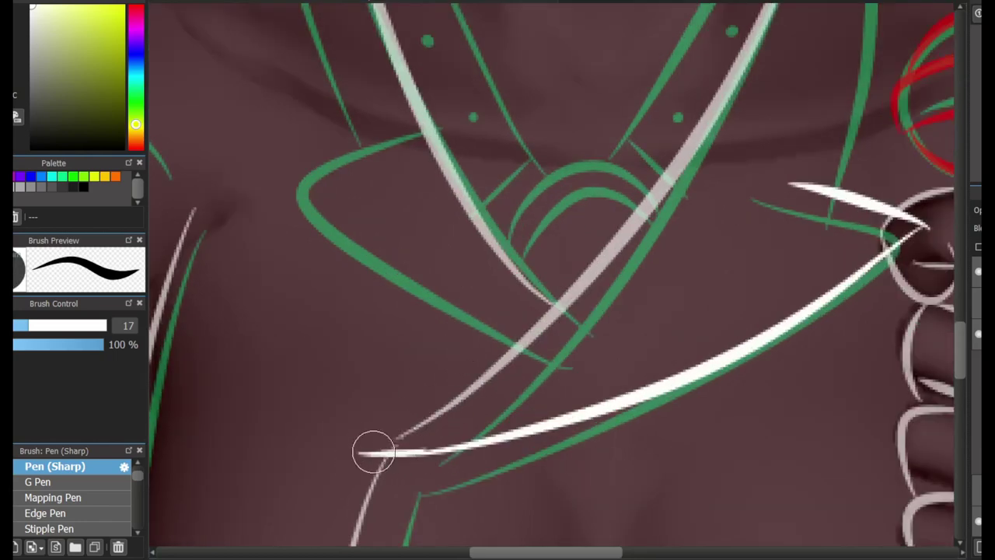
{"action": "key", "text": "ctrl+z"}
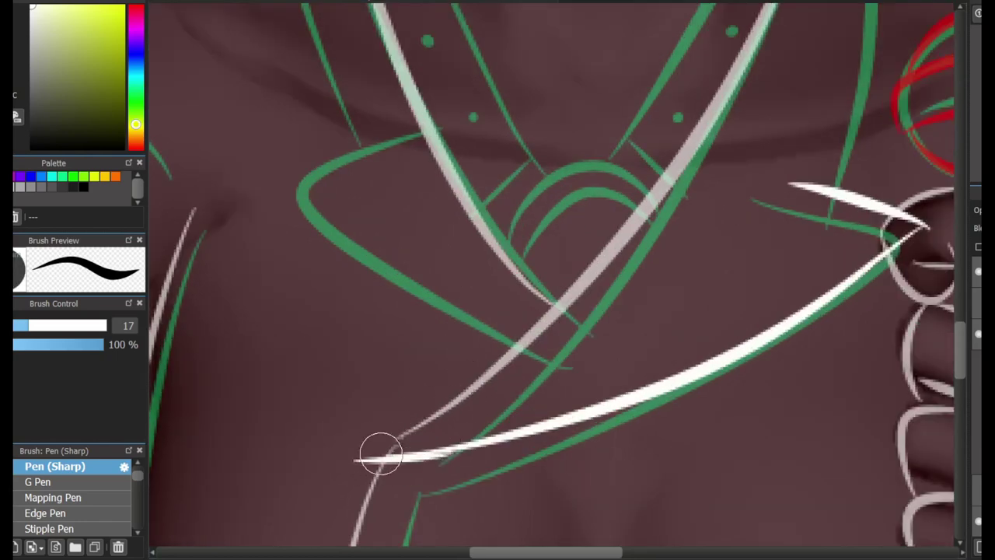
Step: Outline the opposite lapel in white, from the neckline around its rounded corner down to the crossing
{"action": "scroll", "coordinate": [573, 422], "scroll_direction": "down", "scroll_amount": 2}
{"action": "scroll", "coordinate": [599, 444], "scroll_direction": "up", "scroll_amount": 1}
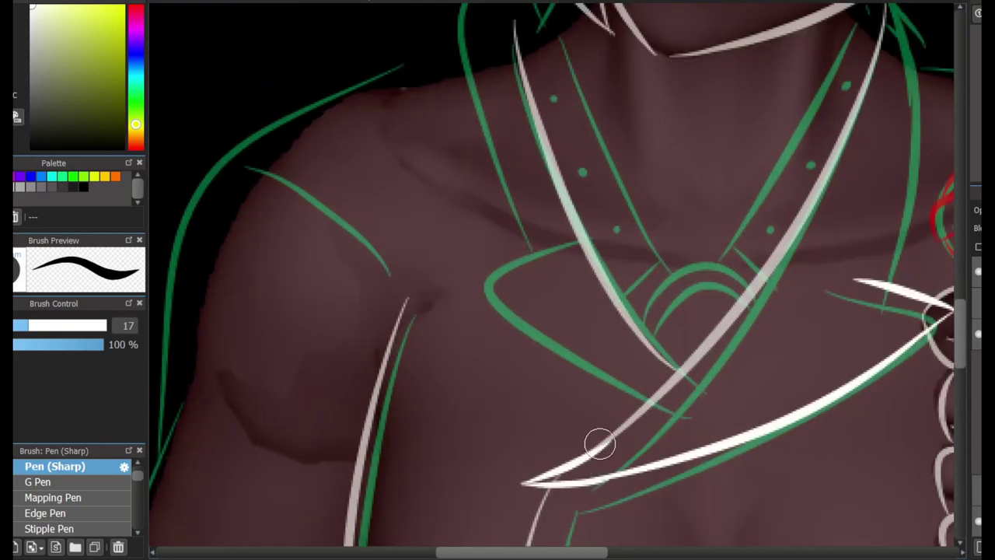
{"action": "mouse_move", "coordinate": [599, 444]}
{"action": "left_mouse_down"}
{"action": "mouse_move", "coordinate": [582, 251]}
{"action": "mouse_move", "coordinate": [459, 397]}
{"action": "mouse_move", "coordinate": [496, 282]}
{"action": "left_mouse_up"}
{"action": "key", "text": "ctrl+z"}
{"action": "key", "text": "ctrl+z"}
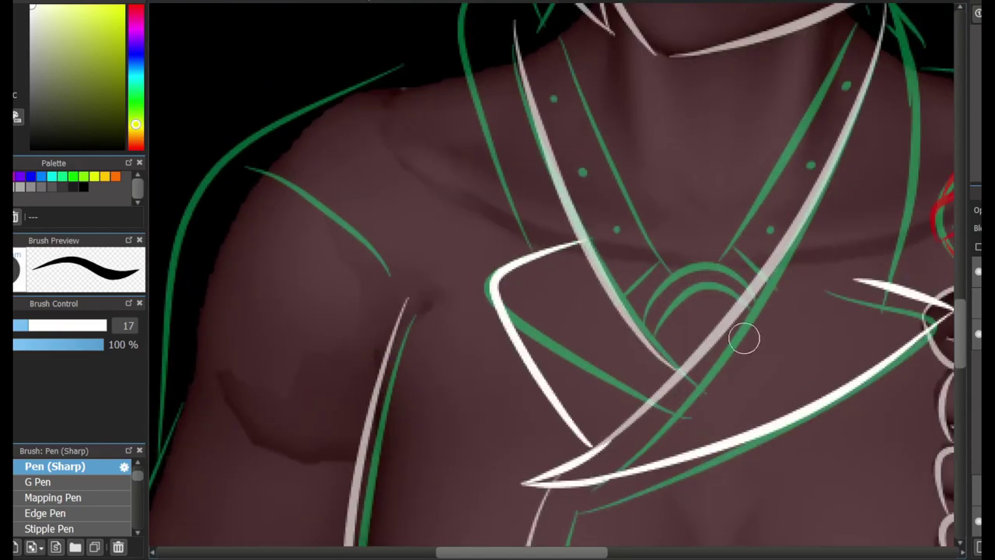
Step: Trace the raised collar on both sides of the neck, curving from the jaw down to each lapel
{"action": "scroll", "coordinate": [745, 337], "scroll_direction": "down", "scroll_amount": 2}
{"action": "scroll", "coordinate": [744, 337], "scroll_direction": "up", "scroll_amount": 1}
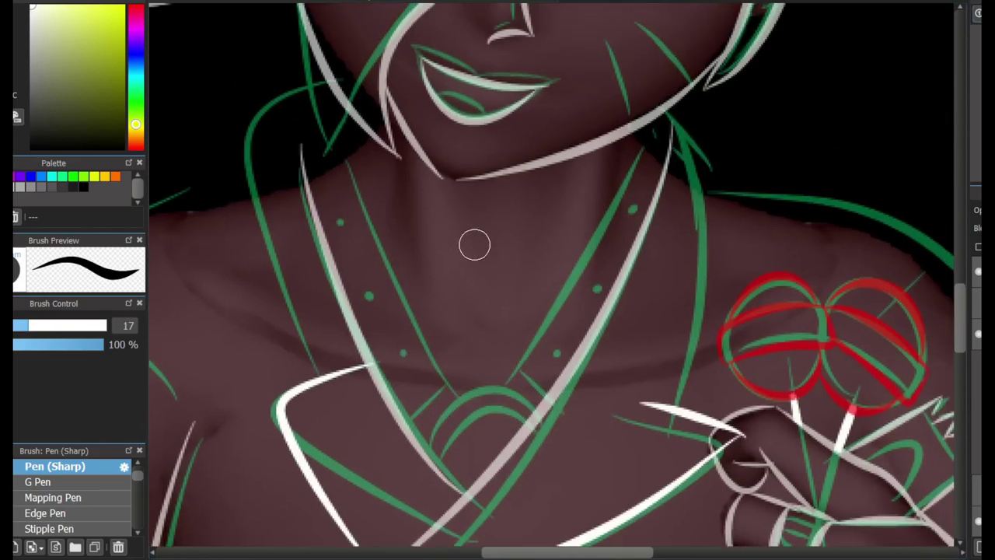
{"action": "left_click_drag", "start_coordinate": [350, 87], "coordinate": [303, 369]}
{"action": "key", "text": "ctrl+z"}
{"action": "left_click_drag", "start_coordinate": [351, 56], "coordinate": [303, 379]}
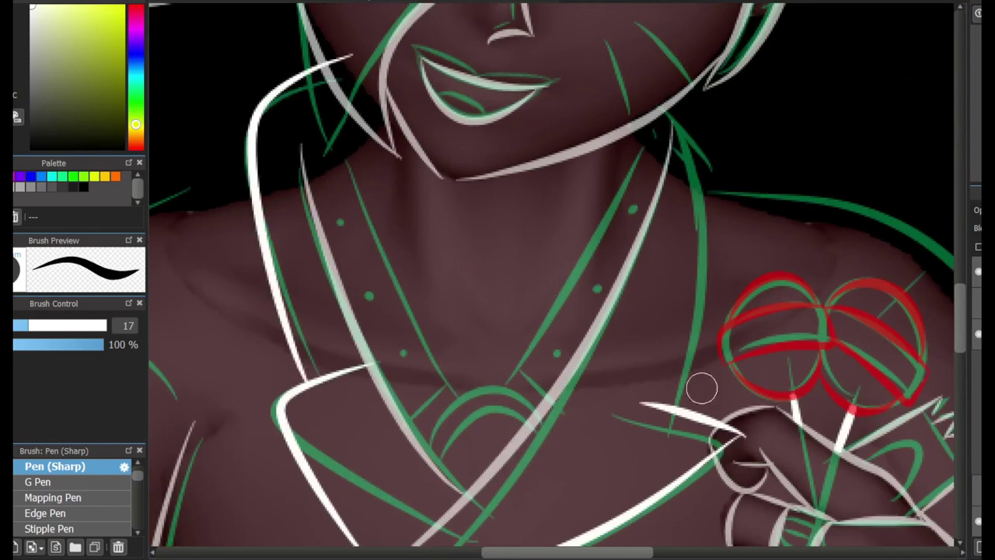
{"action": "left_click_drag", "start_coordinate": [702, 389], "coordinate": [698, 89]}
{"action": "key", "text": "ctrl+z"}
{"action": "left_click_drag", "start_coordinate": [688, 420], "coordinate": [722, 180]}
{"action": "left_click_drag", "start_coordinate": [646, 95], "coordinate": [724, 186]}
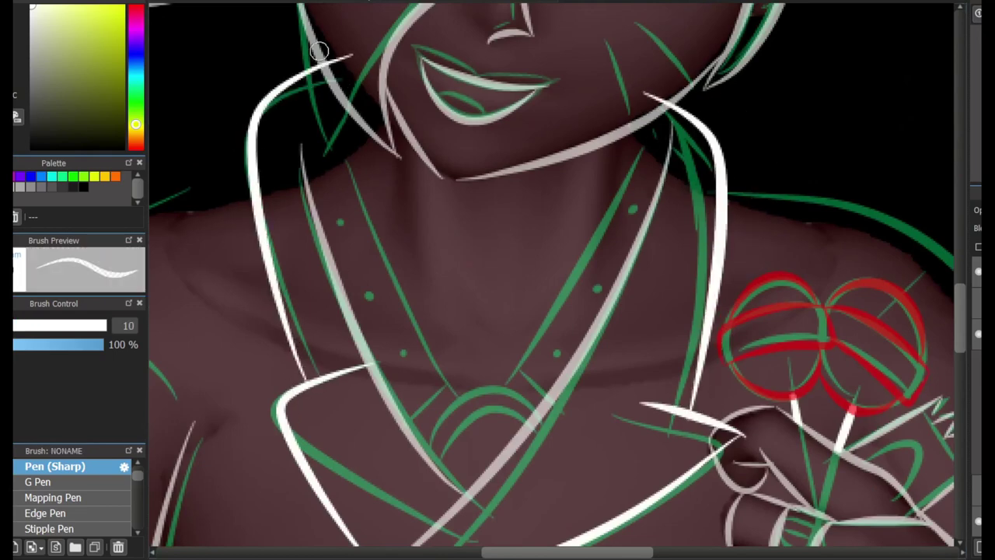
Step: Erase the collar and lapel line ends overlapping the hair, jaw and thumb
{"action": "scroll", "coordinate": [433, 171], "scroll_direction": "up", "scroll_amount": 3}
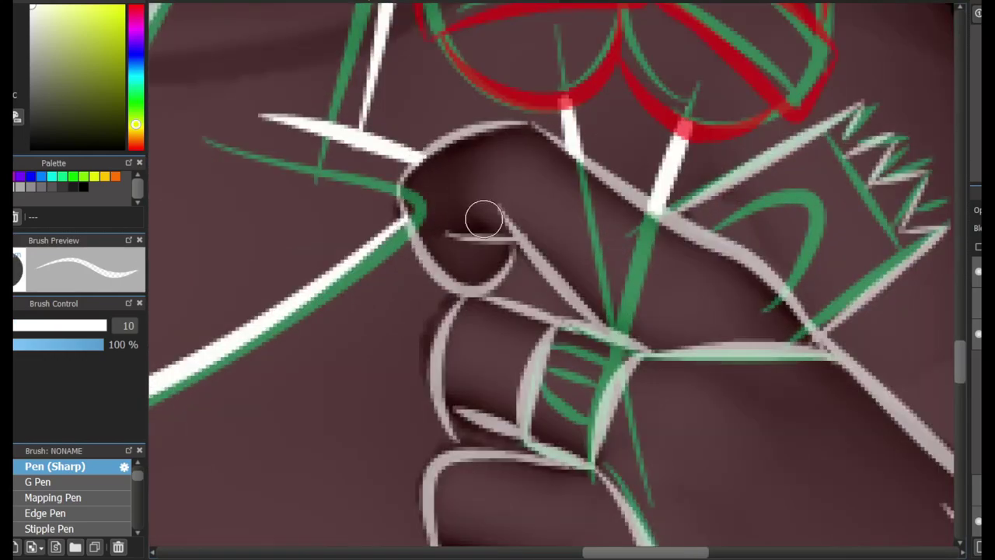
{"action": "scroll", "coordinate": [483, 220], "scroll_direction": "down", "scroll_amount": 3}
{"action": "left_click", "coordinate": [54, 465]}
Step: Trace the curve under the chest on the raised hand's side and the waist line below it
{"action": "scroll", "coordinate": [645, 349], "scroll_direction": "up", "scroll_amount": 3}
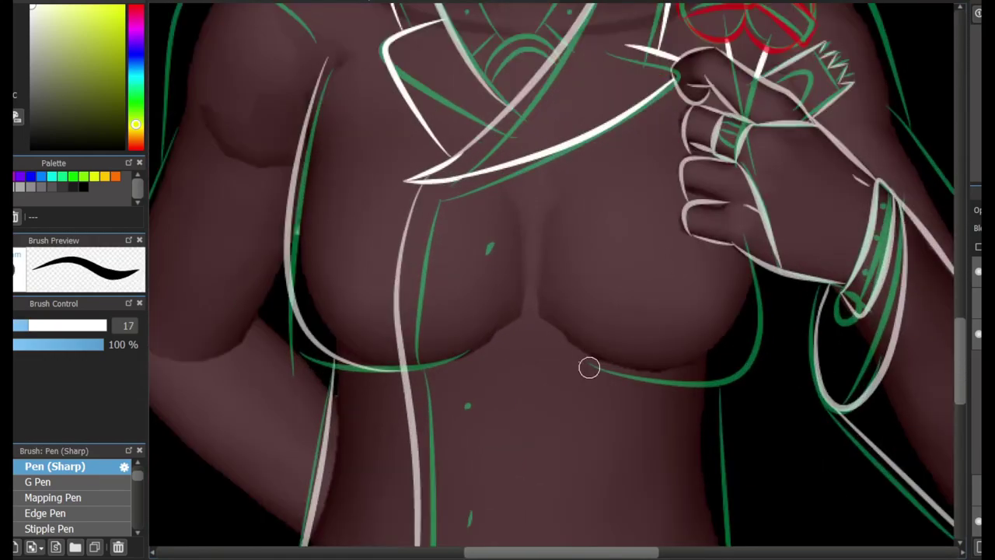
{"action": "key", "text": "ctrl+z"}
{"action": "left_click_drag", "start_coordinate": [585, 348], "coordinate": [735, 202]}
{"action": "scroll", "coordinate": [731, 209], "scroll_direction": "down", "scroll_amount": 3}
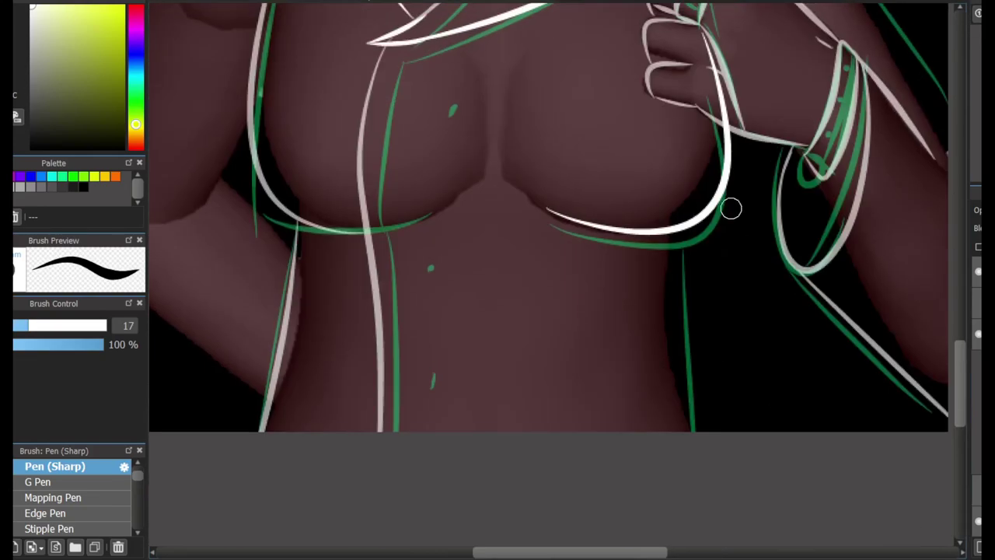
{"action": "left_click_drag", "start_coordinate": [674, 243], "coordinate": [693, 433]}
Step: Erase the part of the chest curve that crosses the raised hand, using eraser size 24
{"action": "scroll", "coordinate": [693, 163], "scroll_direction": "up", "scroll_amount": 3}
{"action": "key", "text": "e"}
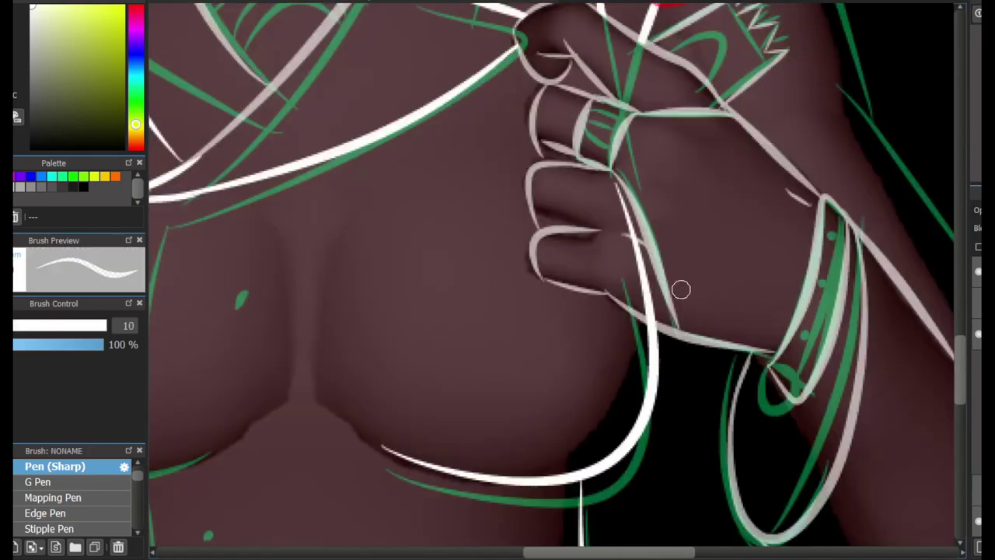
{"action": "key", "text": "bracketright"}
{"action": "key", "text": "bracketright"}
{"action": "key", "text": "bracketright"}
{"action": "scroll", "coordinate": [620, 362], "scroll_direction": "up", "scroll_amount": 1}
{"action": "left_click_drag", "start_coordinate": [615, 321], "coordinate": [595, 171]}
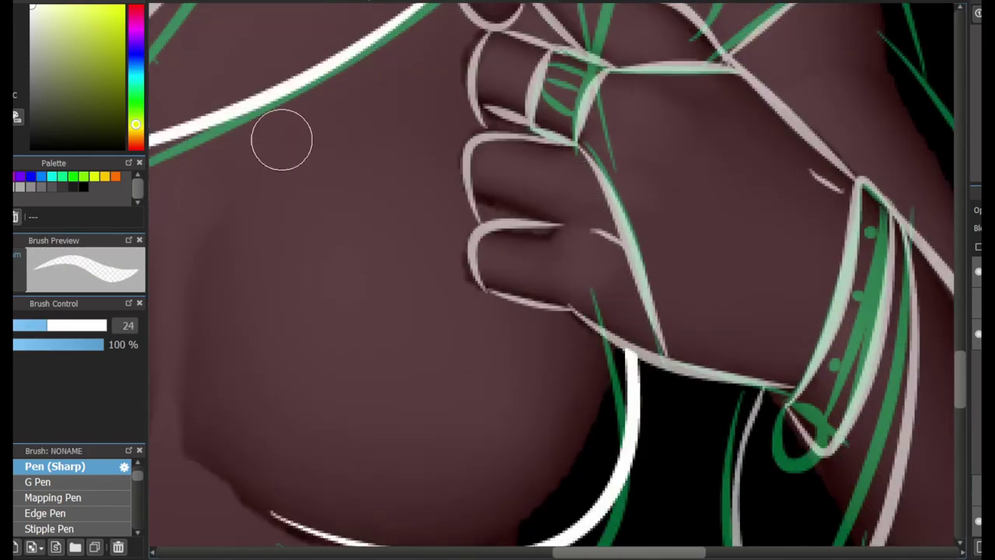
Step: Trace both jacket shoulders in white, from the collar over the shoulder to the upper arm
{"action": "key", "text": "p"}
{"action": "scroll", "coordinate": [493, 216], "scroll_direction": "down", "scroll_amount": 5}
{"action": "scroll", "coordinate": [487, 173], "scroll_direction": "up", "scroll_amount": 3}
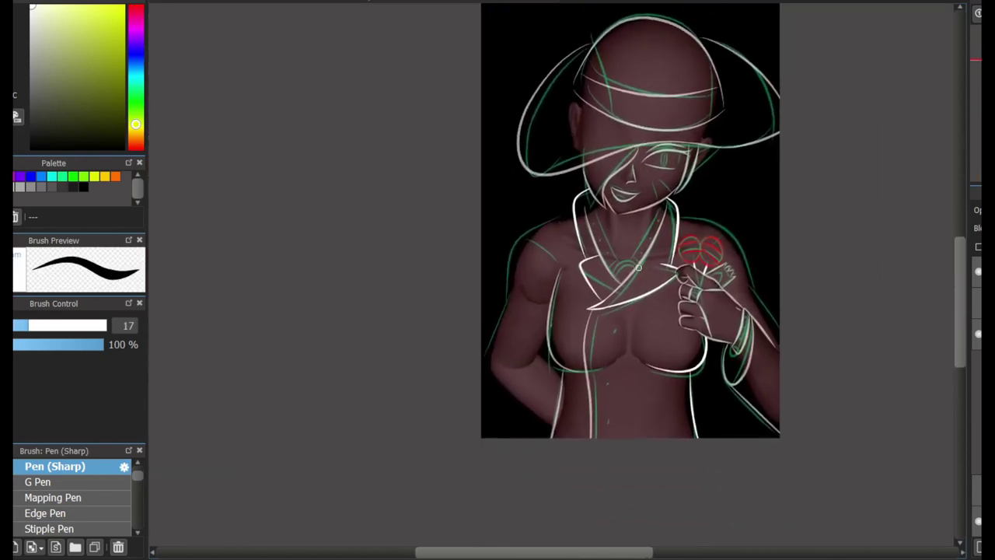
{"action": "key", "text": "ctrl+z"}
{"action": "mouse_move", "coordinate": [491, 144]}
{"action": "left_mouse_down"}
{"action": "mouse_move", "coordinate": [346, 335]}
{"action": "mouse_move", "coordinate": [363, 257]}
{"action": "left_mouse_up"}
{"action": "key", "text": "ctrl+z"}
{"action": "mouse_move", "coordinate": [720, 142]}
{"action": "left_mouse_down"}
{"action": "mouse_move", "coordinate": [887, 311]}
{"action": "mouse_move", "coordinate": [880, 337]}
{"action": "left_mouse_up"}
{"action": "key", "text": "ctrl+z"}
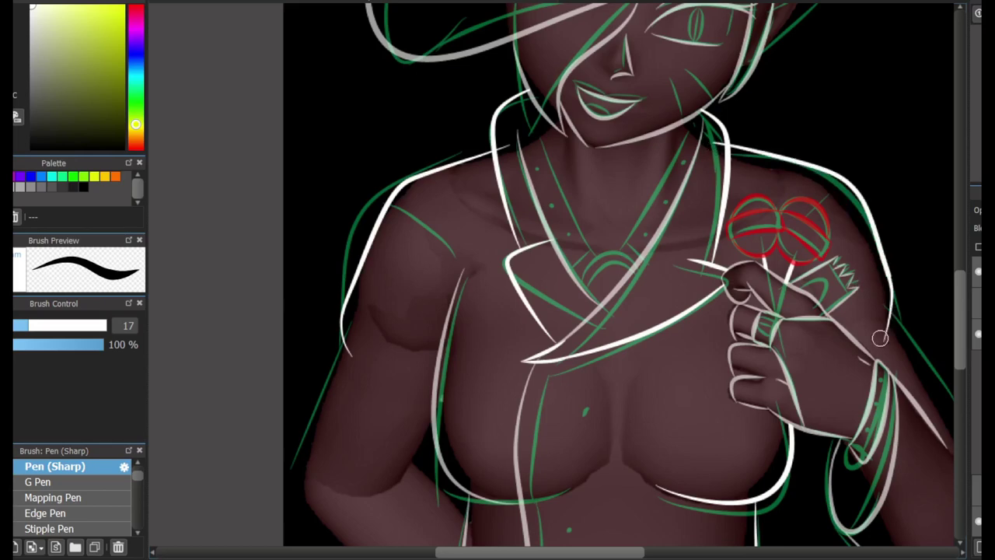
Step: Erase the shoulder line ends that cross the raised collar on both sides
{"action": "scroll", "coordinate": [605, 49], "scroll_direction": "up", "scroll_amount": 2}
{"action": "key", "text": "bracketright"}
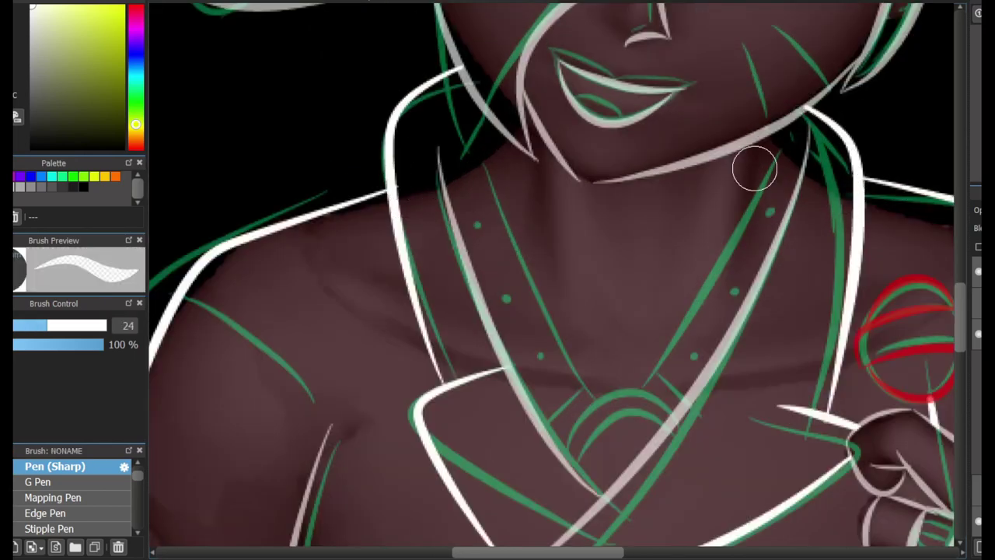
{"action": "scroll", "coordinate": [754, 167], "scroll_direction": "down", "scroll_amount": 5}
{"action": "scroll", "coordinate": [754, 167], "scroll_direction": "up", "scroll_amount": 2}
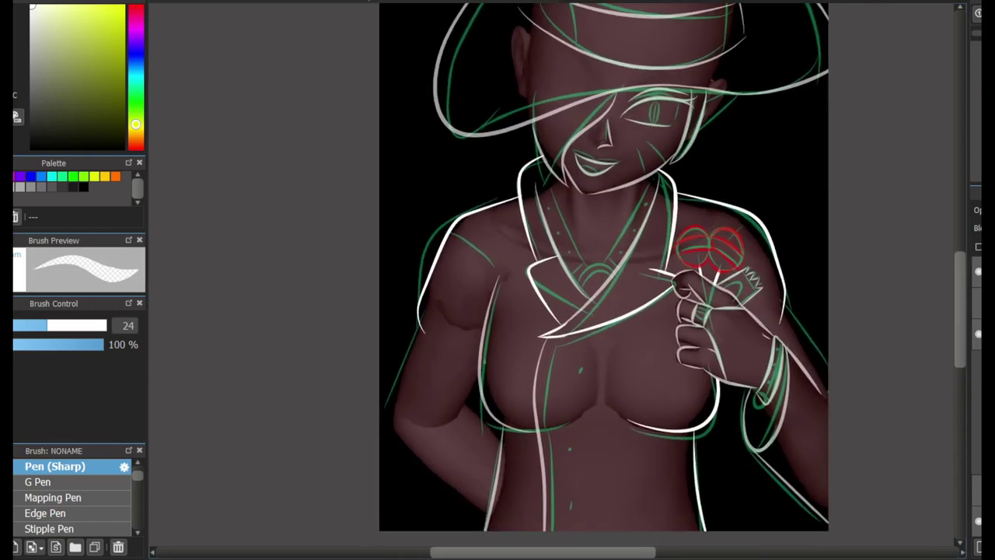
{"action": "scroll", "coordinate": [855, 182], "scroll_direction": "down", "scroll_amount": 1}
{"action": "scroll", "coordinate": [856, 182], "scroll_direction": "up", "scroll_amount": 4}
{"action": "key", "text": "bracketleft"}
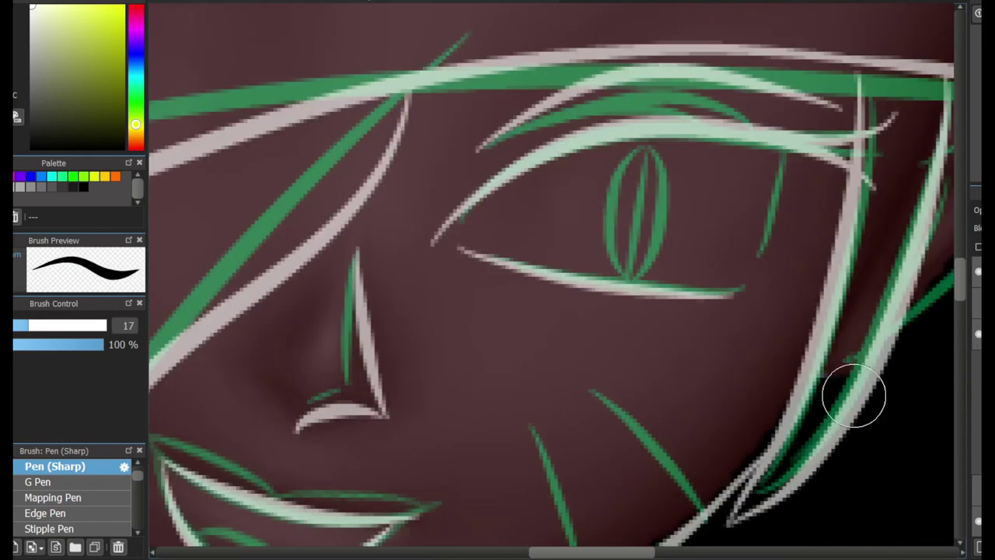
Step: Trace the outer corner line of the visible eye in white, from the upper lash line down to the lower lid
{"action": "left_click_drag", "start_coordinate": [789, 136], "coordinate": [761, 253]}
{"action": "key", "text": "ctrl+z"}
{"action": "key", "text": "ctrl+z"}
{"action": "mouse_move", "coordinate": [789, 138]}
{"action": "left_mouse_down"}
{"action": "mouse_move", "coordinate": [771, 248]}
{"action": "mouse_move", "coordinate": [758, 269]}
{"action": "left_mouse_up"}
{"action": "key", "text": "ctrl+z"}
{"action": "scroll", "coordinate": [754, 237], "scroll_direction": "down", "scroll_amount": 2}
Step: Draw the iris as a red arch rising from the lower lid, and erase its ends below the lid with eraser size 24
{"action": "key", "text": "x"}
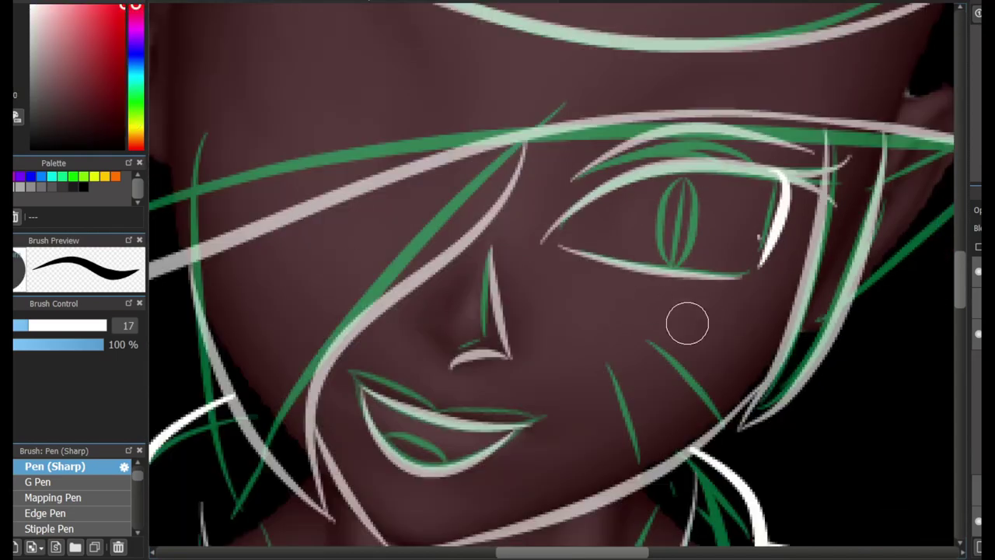
{"action": "scroll", "coordinate": [686, 322], "scroll_direction": "up", "scroll_amount": 2}
{"action": "left_click_drag", "start_coordinate": [710, 95], "coordinate": [670, 223]}
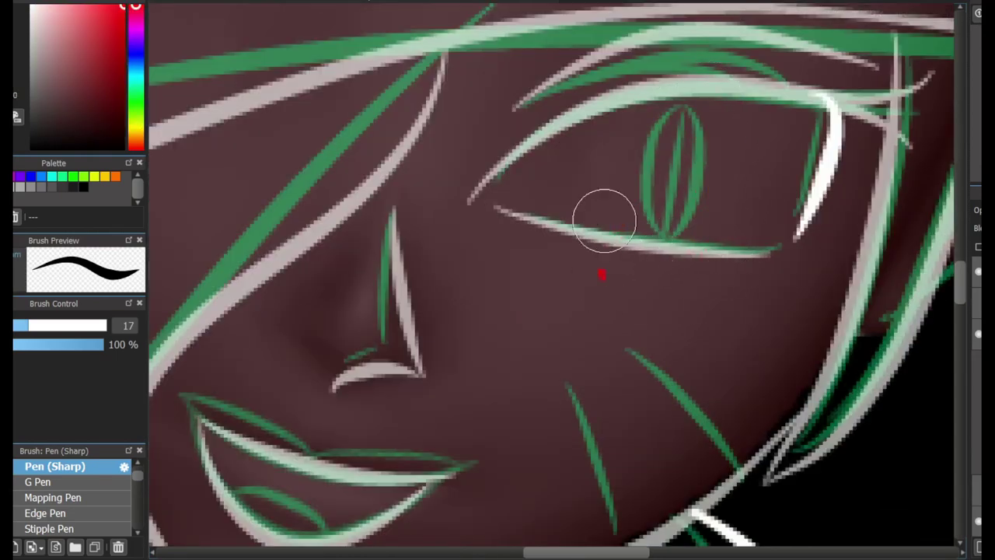
{"action": "mouse_move", "coordinate": [600, 276]}
{"action": "left_mouse_down"}
{"action": "mouse_move", "coordinate": [677, 122]}
{"action": "mouse_move", "coordinate": [702, 280]}
{"action": "left_mouse_up"}
{"action": "key", "text": "e"}
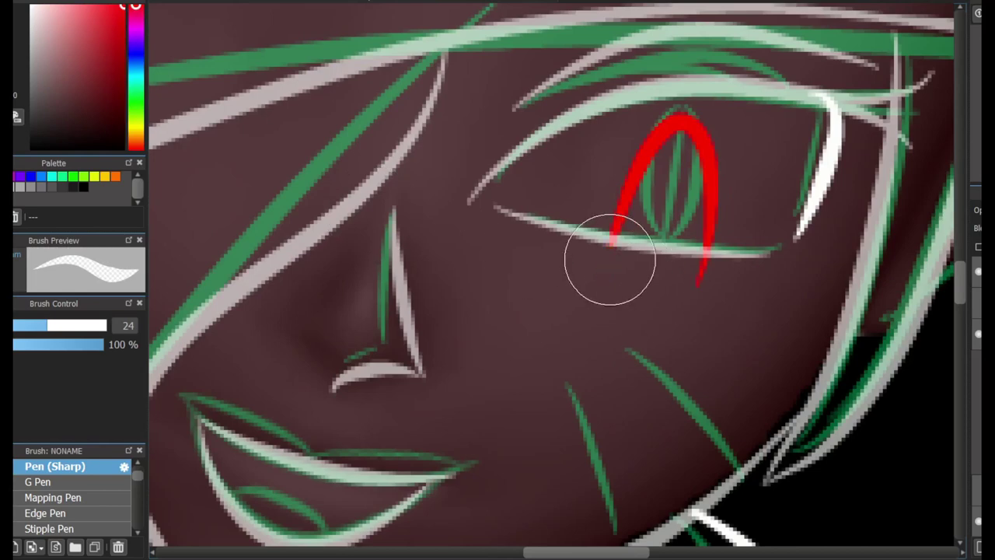
Step: Trace the two cheek marks below the eye in red, ending them at the jaw line
{"action": "scroll", "coordinate": [825, 217], "scroll_direction": "down", "scroll_amount": 3}
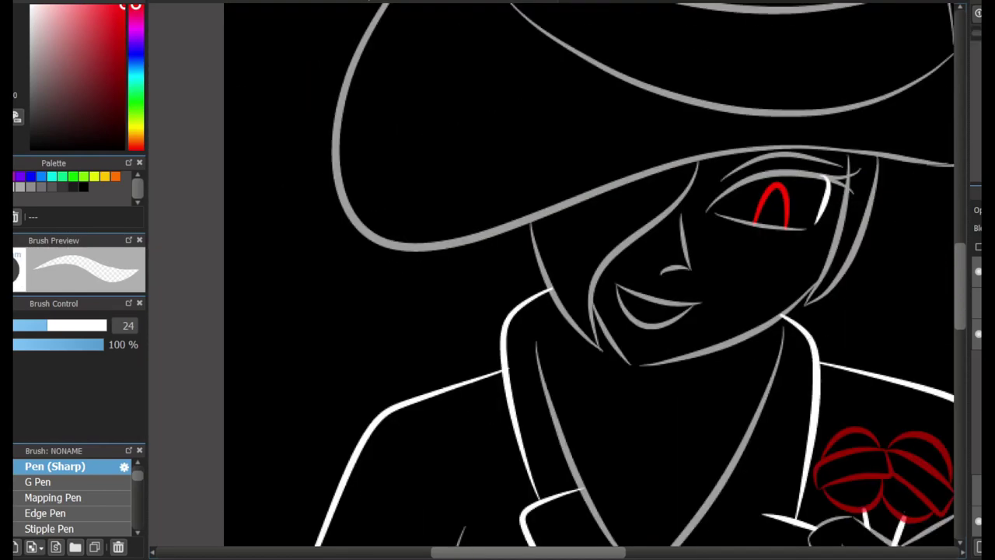
{"action": "scroll", "coordinate": [827, 191], "scroll_direction": "up", "scroll_amount": 3}
{"action": "key", "text": "b"}
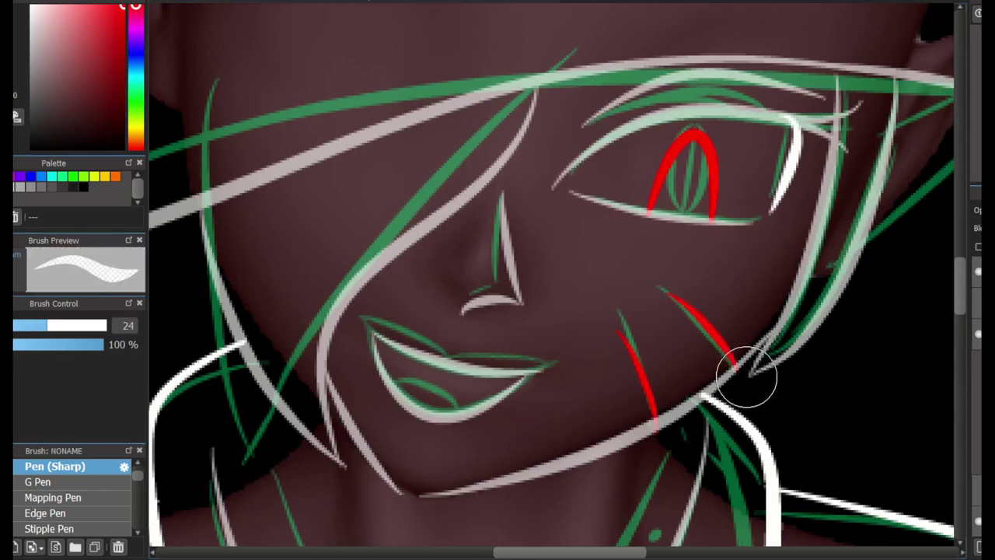
{"action": "scroll", "coordinate": [433, 395], "scroll_direction": "up", "scroll_amount": 3}
{"action": "left_click_drag", "start_coordinate": [311, 293], "coordinate": [463, 350]}
{"action": "key", "text": "ctrl+z"}
{"action": "mouse_move", "coordinate": [477, 444]}
{"action": "left_mouse_down"}
{"action": "mouse_move", "coordinate": [360, 399]}
{"action": "mouse_move", "coordinate": [478, 423]}
{"action": "left_mouse_up"}
{"action": "key", "text": "ctrl+z"}
{"action": "key", "text": "ctrl+z"}
{"action": "left_click_drag", "start_coordinate": [350, 401], "coordinate": [351, 437]}
{"action": "key", "text": "ctrl+z"}
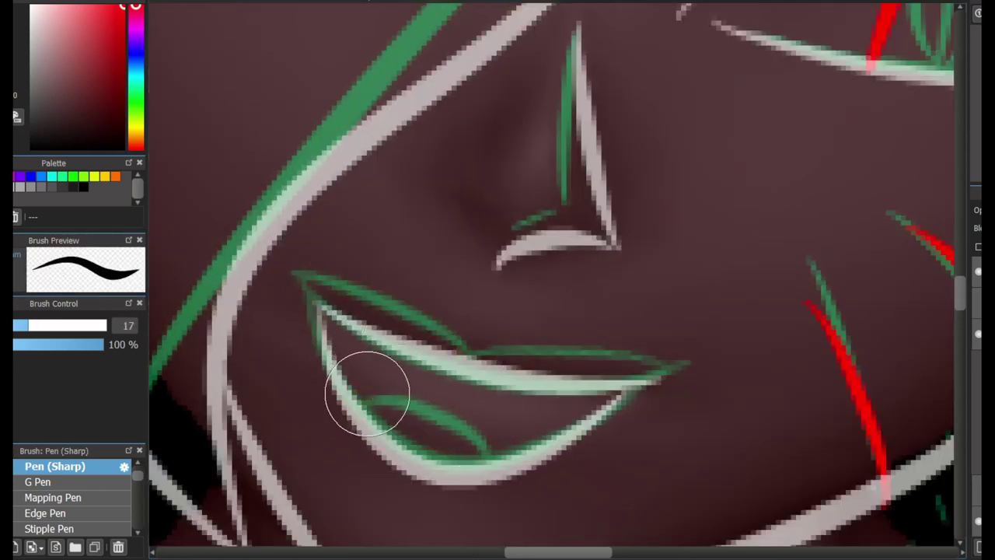
{"action": "mouse_move", "coordinate": [508, 445]}
{"action": "left_mouse_down"}
{"action": "mouse_move", "coordinate": [456, 455]}
{"action": "mouse_move", "coordinate": [337, 411]}
{"action": "mouse_move", "coordinate": [537, 493]}
{"action": "left_mouse_up"}
{"action": "key", "text": "ctrl+z"}
{"action": "key", "text": "ctrl+z"}
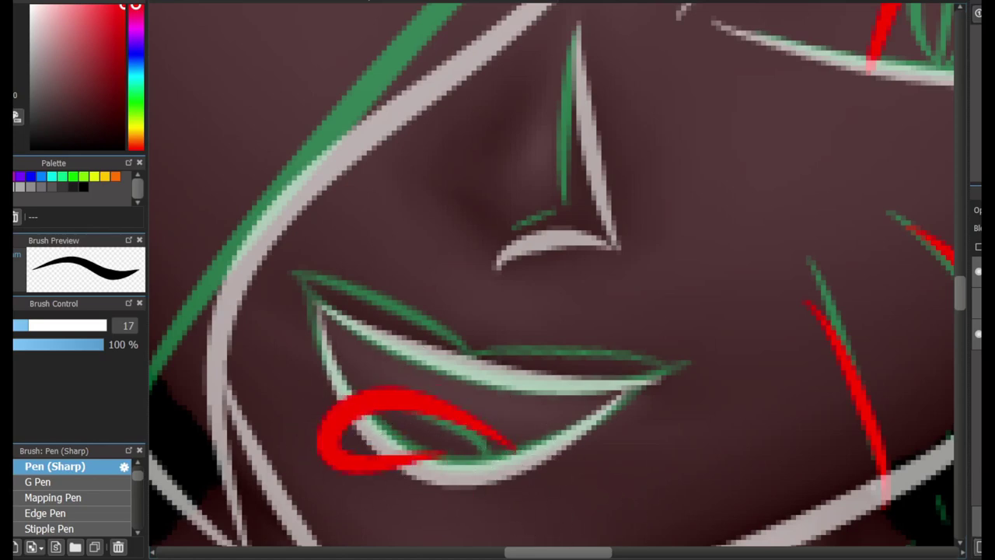
{"action": "scroll", "coordinate": [400, 422], "scroll_direction": "down", "scroll_amount": 2}
{"action": "key", "text": "bracketright"}
{"action": "scroll", "coordinate": [400, 322], "scroll_direction": "down", "scroll_amount": 2}
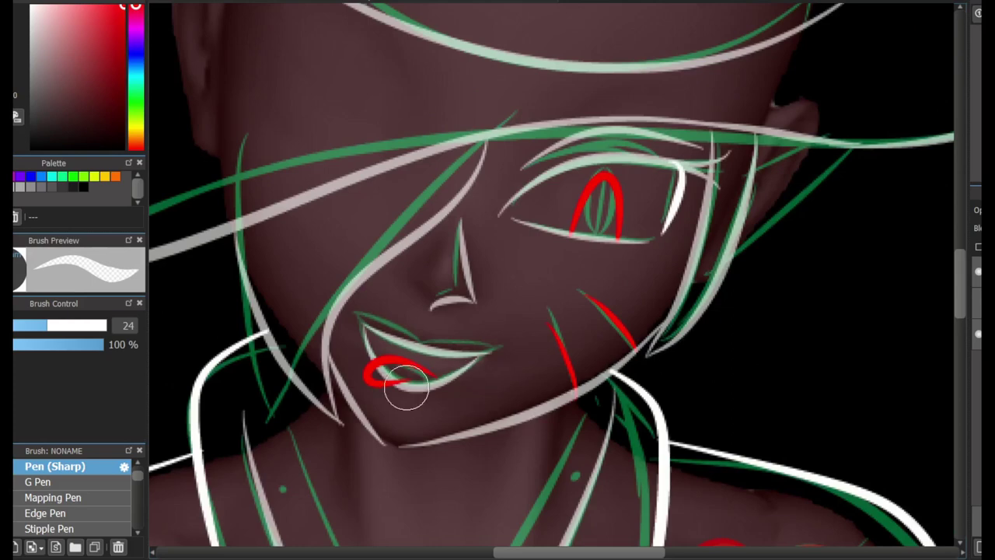
{"action": "key", "text": "ctrl+z"}
Step: Trace the tongue curve inside the open mouth in white with pen size 17
{"action": "scroll", "coordinate": [276, 211], "scroll_direction": "up", "scroll_amount": 2}
{"action": "key", "text": "p"}
{"action": "scroll", "coordinate": [375, 338], "scroll_direction": "up", "scroll_amount": 2}
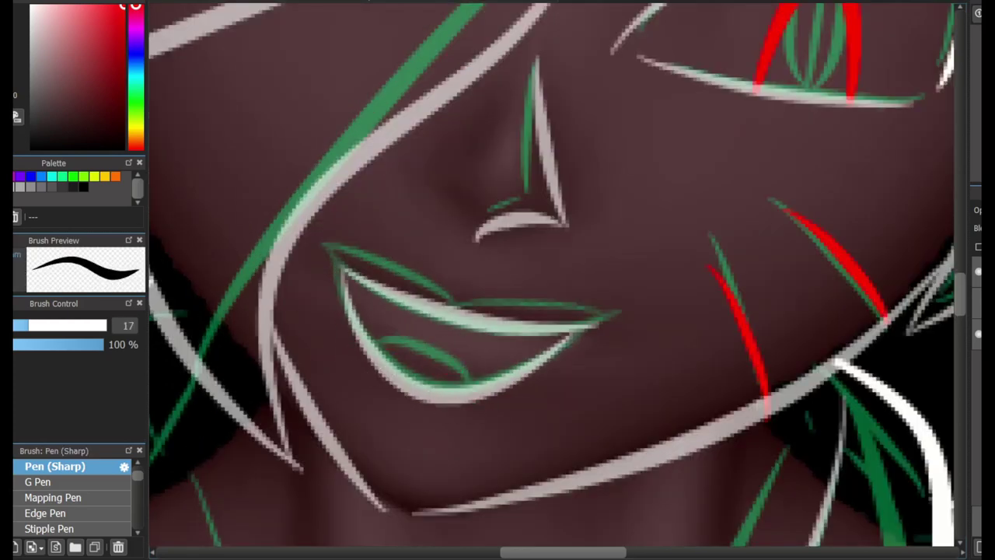
{"action": "mouse_move", "coordinate": [482, 372]}
{"action": "left_mouse_down"}
{"action": "mouse_move", "coordinate": [422, 337]}
{"action": "mouse_move", "coordinate": [370, 336]}
{"action": "mouse_move", "coordinate": [462, 355]}
{"action": "mouse_move", "coordinate": [471, 384]}
{"action": "left_mouse_up"}
{"action": "key", "text": "ctrl+z"}
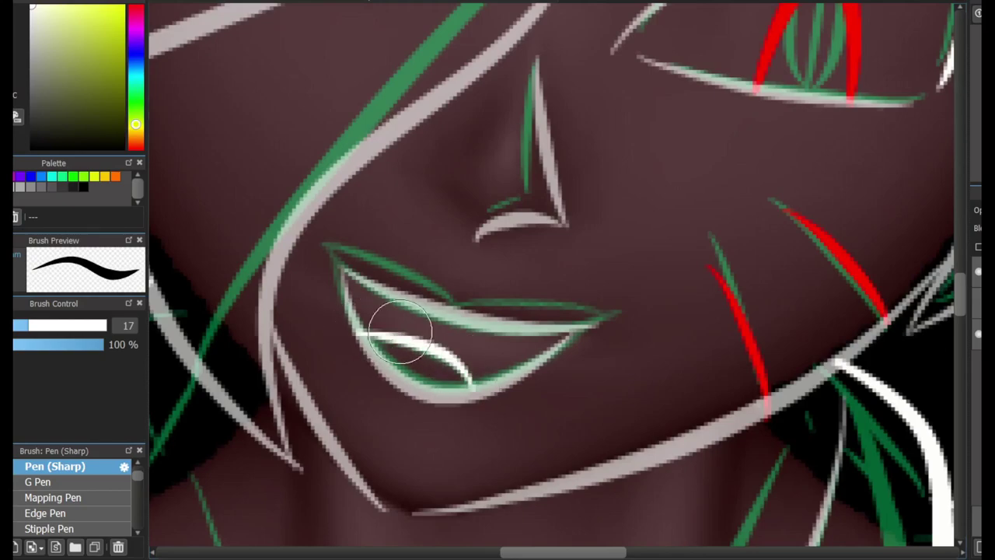
Step: Draw a column of white oval buttons down the front of the jacket beside its opening line
{"action": "scroll", "coordinate": [400, 330], "scroll_direction": "down", "scroll_amount": 5}
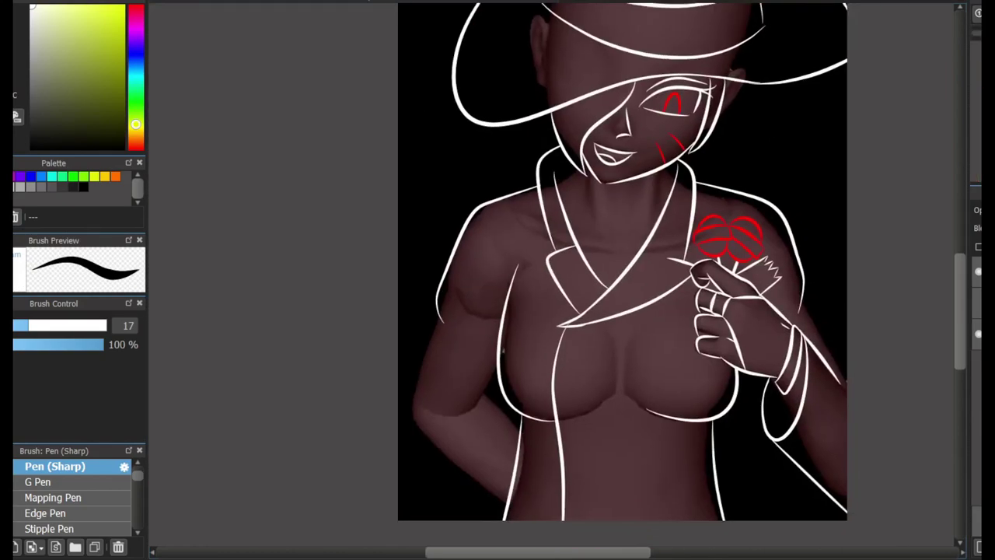
{"action": "left_click_drag", "start_coordinate": [826, 379], "coordinate": [804, 375]}
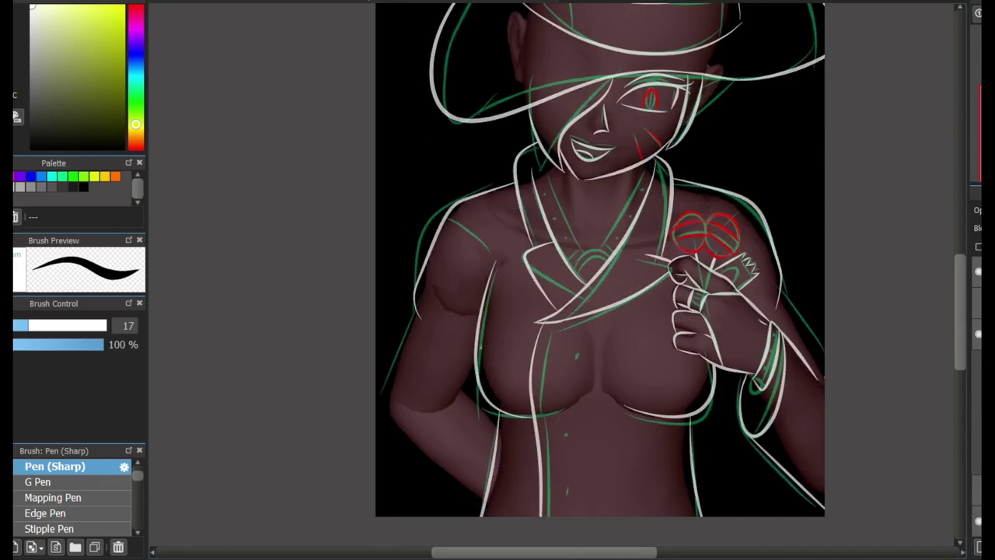
{"action": "scroll", "coordinate": [604, 393], "scroll_direction": "up", "scroll_amount": 3}
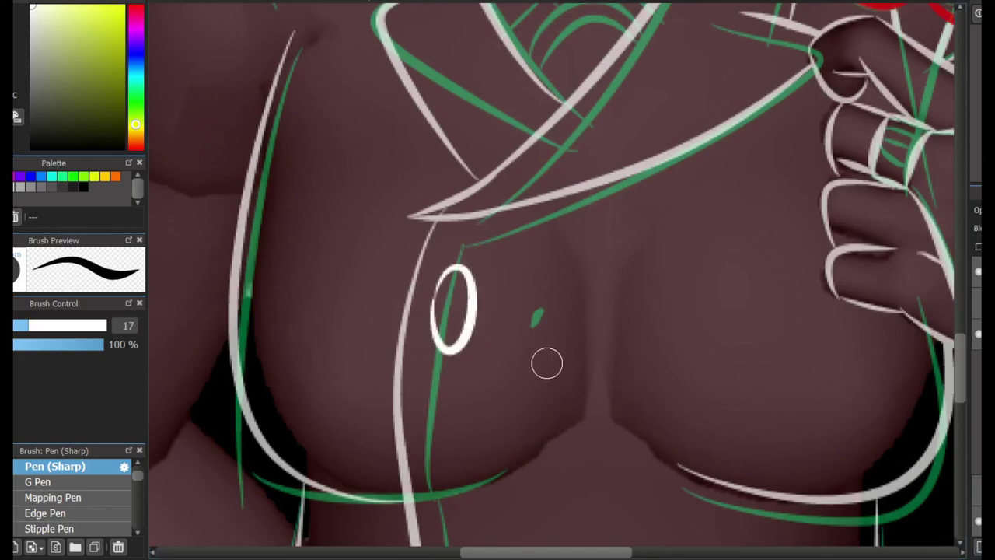
{"action": "key", "text": "ctrl+z"}
{"action": "mouse_move", "coordinate": [472, 290]}
{"action": "left_mouse_down"}
{"action": "mouse_move", "coordinate": [462, 337]}
{"action": "mouse_move", "coordinate": [476, 307]}
{"action": "left_mouse_up"}
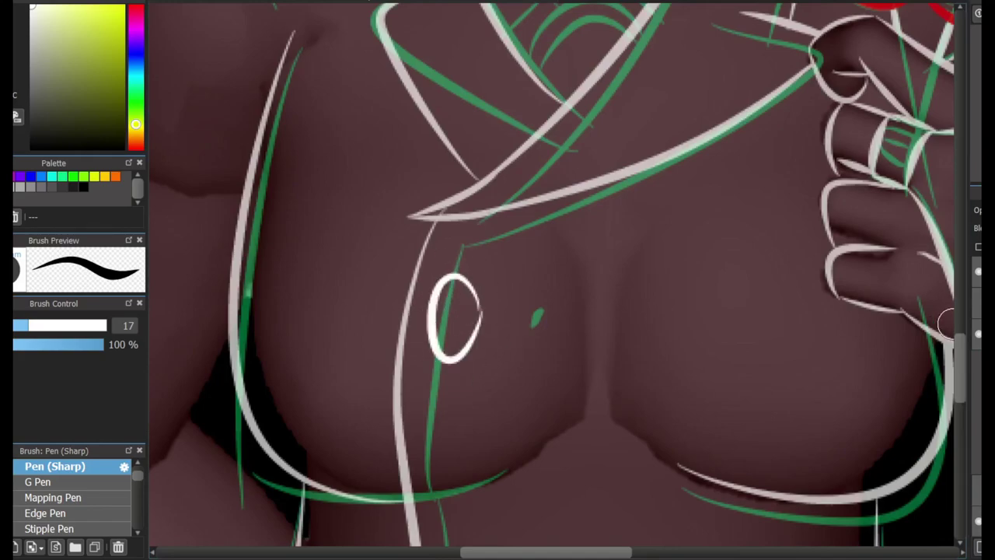
{"action": "scroll", "coordinate": [500, 174], "scroll_direction": "down", "scroll_amount": 5}
{"action": "left_click_drag", "start_coordinate": [502, 204], "coordinate": [502, 217]}
{"action": "left_click_drag", "start_coordinate": [506, 401], "coordinate": [507, 375]}
Step: Trace the outer edge of the raised arm in white, from the sleeve down toward the canvas edge
{"action": "scroll", "coordinate": [503, 208], "scroll_direction": "up", "scroll_amount": 5}
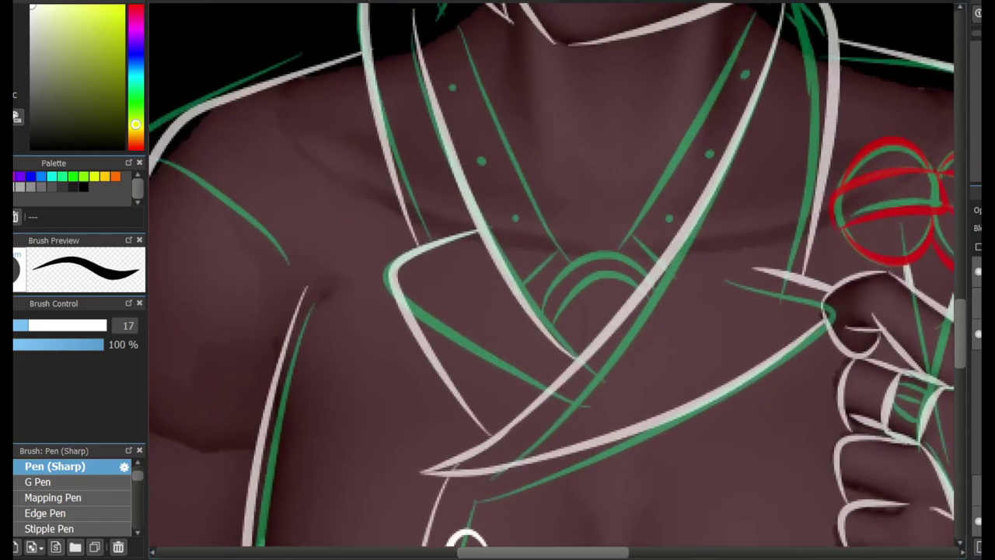
{"action": "scroll", "coordinate": [732, 162], "scroll_direction": "down", "scroll_amount": 4}
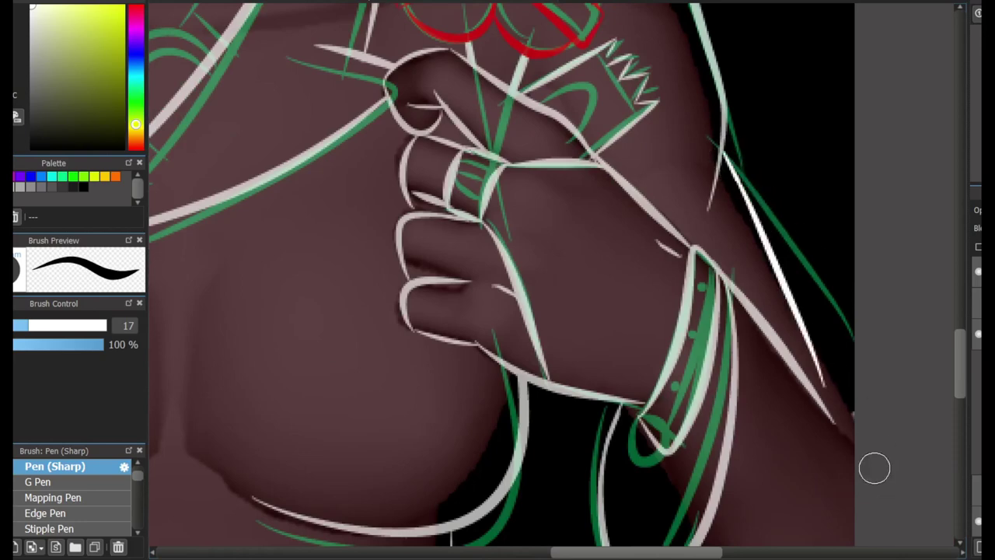
{"action": "key", "text": "h"}
Step: Trace the lowered arm in white along the base figure, covering both edges of the upper arm, the elbow and the forearm
{"action": "scroll", "coordinate": [411, 202], "scroll_direction": "down", "scroll_amount": 1}
{"action": "key", "text": "ctrl+z"}
{"action": "left_click_drag", "start_coordinate": [632, 260], "coordinate": [583, 400]}
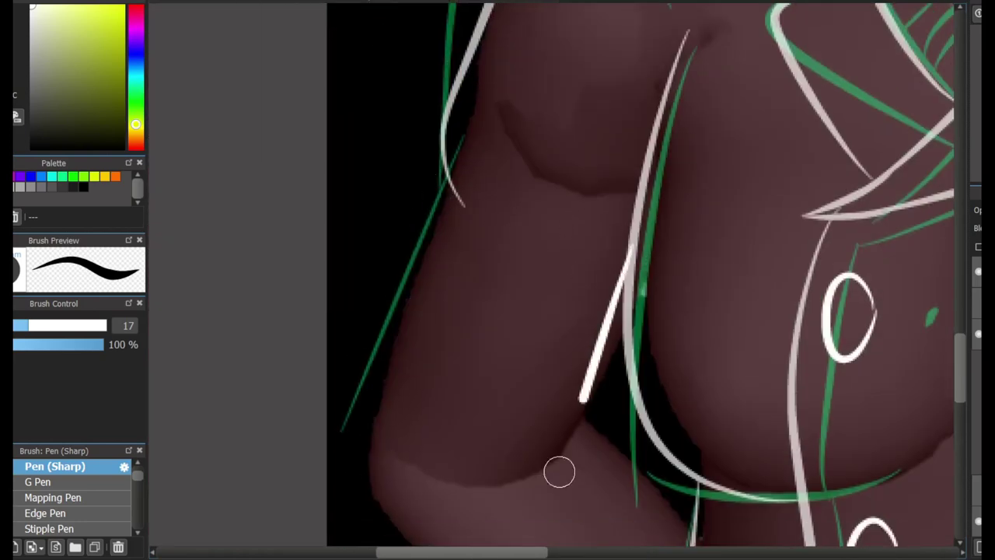
{"action": "key", "text": "ctrl+z"}
{"action": "left_click_drag", "start_coordinate": [631, 287], "coordinate": [563, 455]}
{"action": "scroll", "coordinate": [568, 451], "scroll_direction": "down", "scroll_amount": 3}
{"action": "left_click_drag", "start_coordinate": [584, 222], "coordinate": [691, 346]}
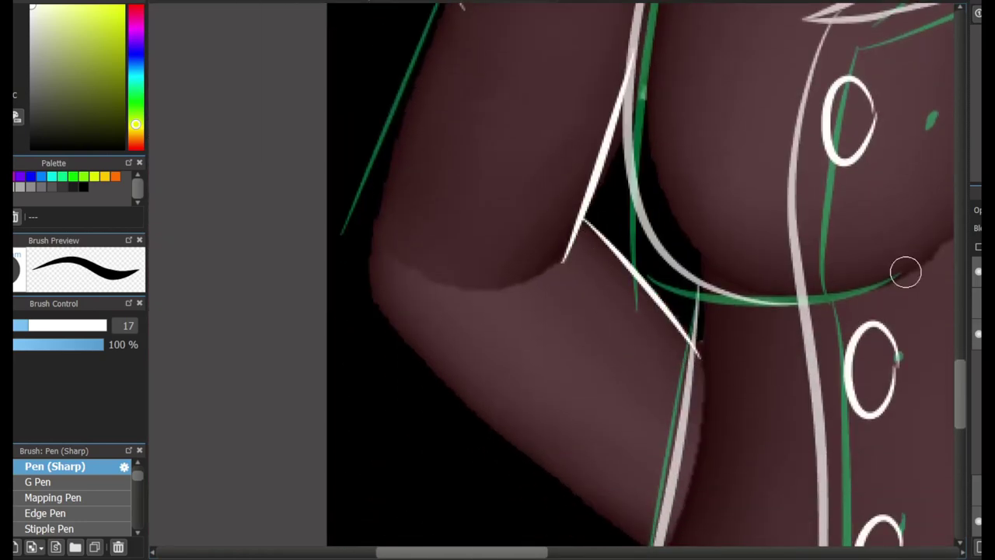
{"action": "left_click_drag", "start_coordinate": [379, 225], "coordinate": [638, 547]}
{"action": "scroll", "coordinate": [461, 161], "scroll_direction": "up", "scroll_amount": 1}
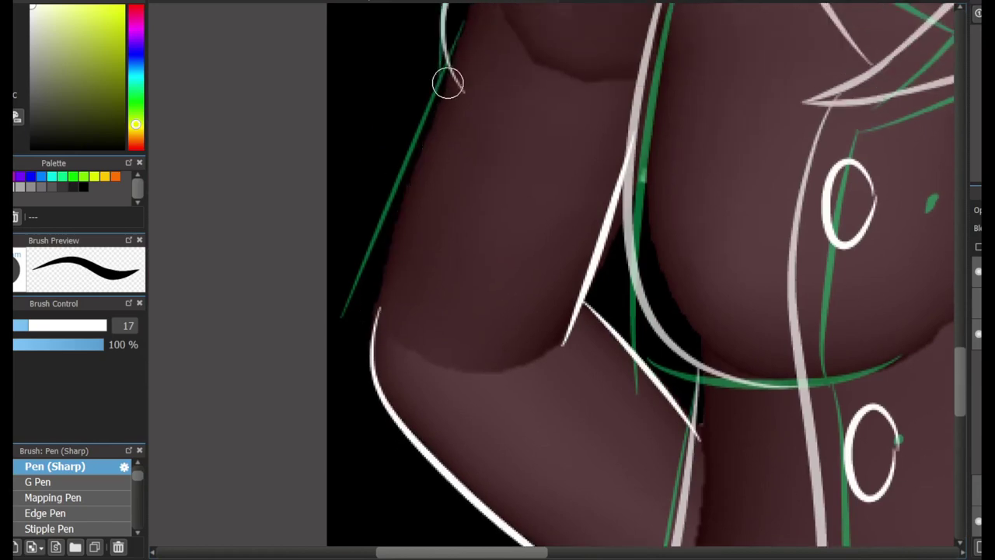
{"action": "left_click_drag", "start_coordinate": [381, 308], "coordinate": [456, 64]}
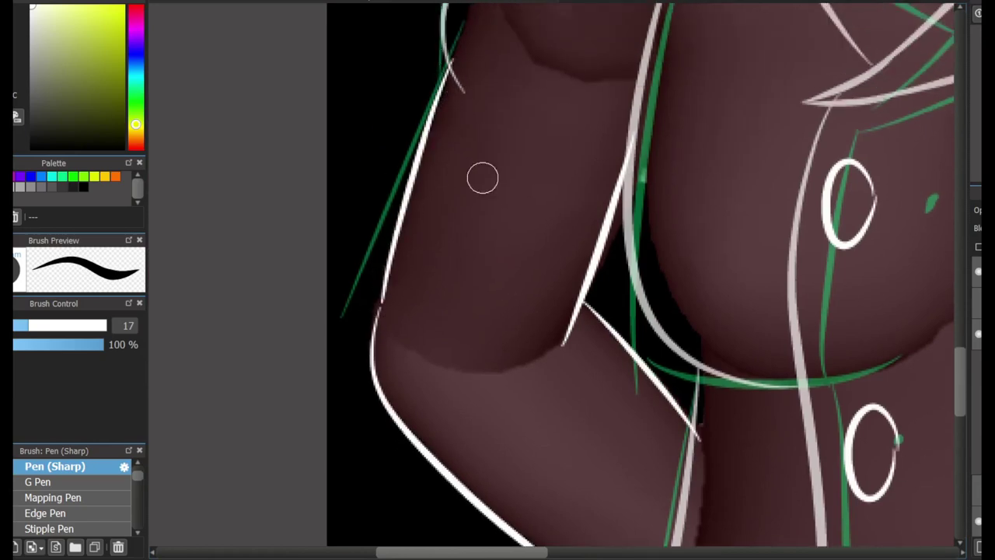
Step: Erase the ends of the lowered arm's lines where they cross the waist line, using eraser size 24
{"action": "key", "text": "e"}
{"action": "scroll", "coordinate": [578, 145], "scroll_direction": "down", "scroll_amount": 3}
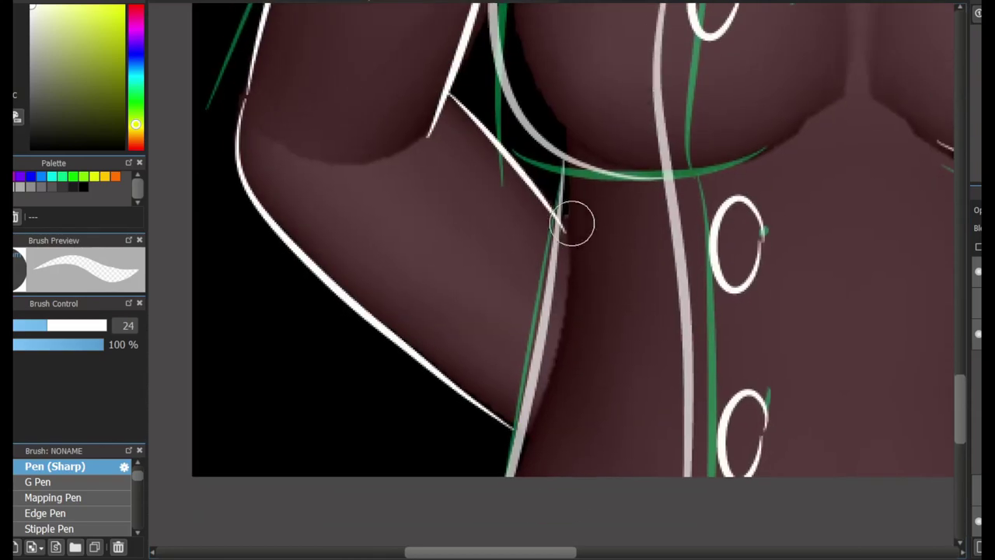
{"action": "scroll", "coordinate": [553, 280], "scroll_direction": "up", "scroll_amount": 10}
Step: Trace the sloping line between neck and shoulder on both sides in white, from the hair and jaw to the collar
{"action": "key", "text": "p"}
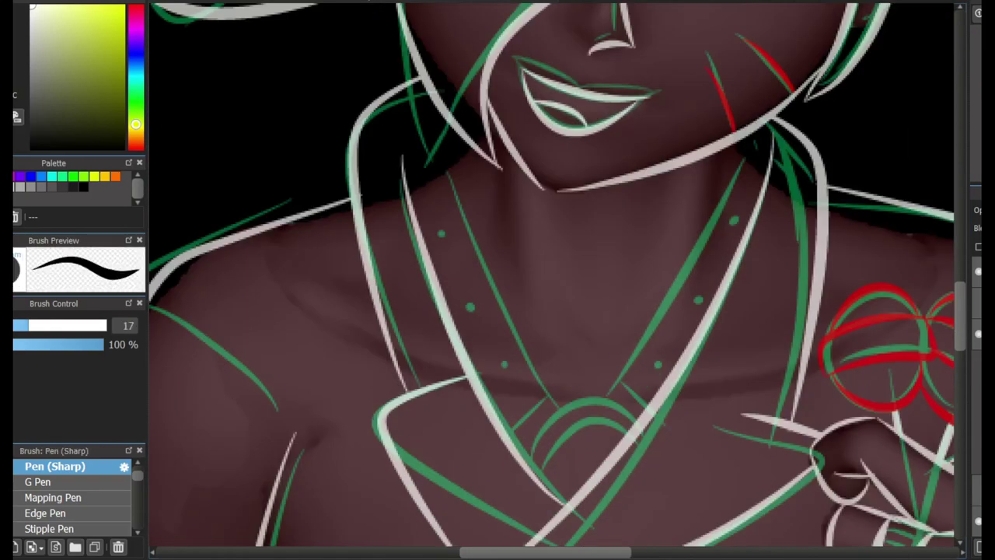
{"action": "scroll", "coordinate": [377, 188], "scroll_direction": "up", "scroll_amount": 2}
{"action": "left_click_drag", "start_coordinate": [348, 210], "coordinate": [482, 117]}
{"action": "left_click_drag", "start_coordinate": [815, 116], "coordinate": [855, 163]}
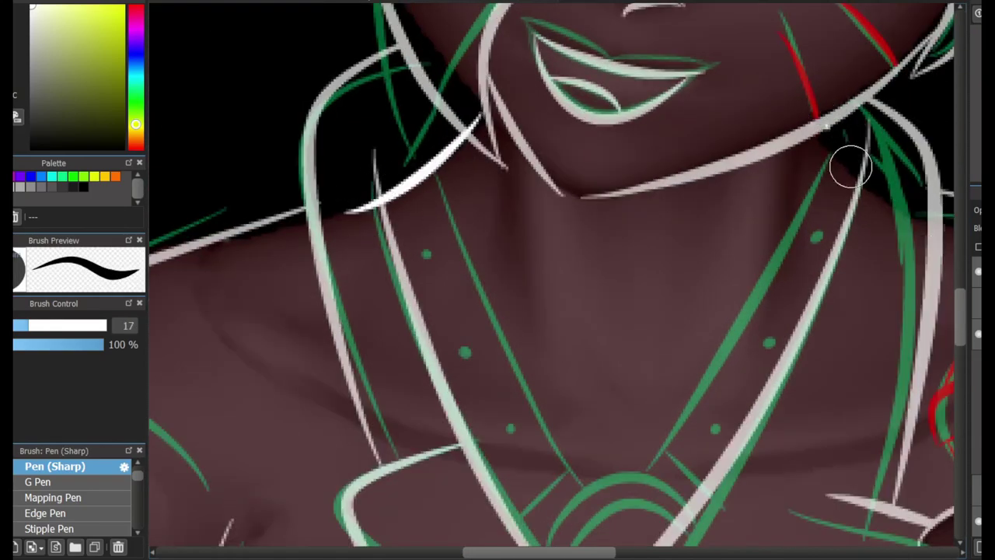
{"action": "scroll", "coordinate": [923, 222], "scroll_direction": "down", "scroll_amount": 3}
{"action": "scroll", "coordinate": [855, 195], "scroll_direction": "up", "scroll_amount": 3}
Step: Erase the parts of both neck slope lines that run past the inner lapels into the collar
{"action": "key", "text": "e"}
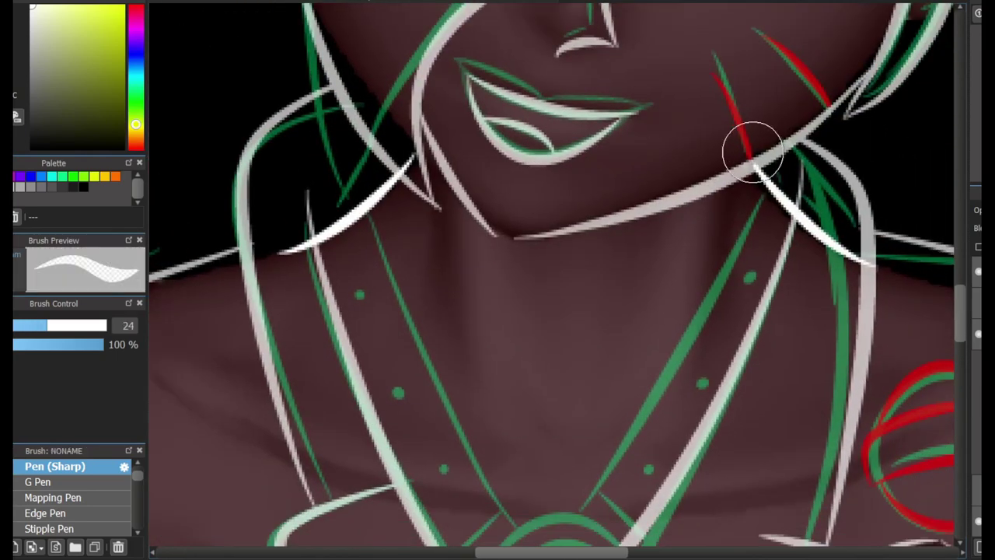
{"action": "left_click_drag", "start_coordinate": [812, 206], "coordinate": [817, 223]}
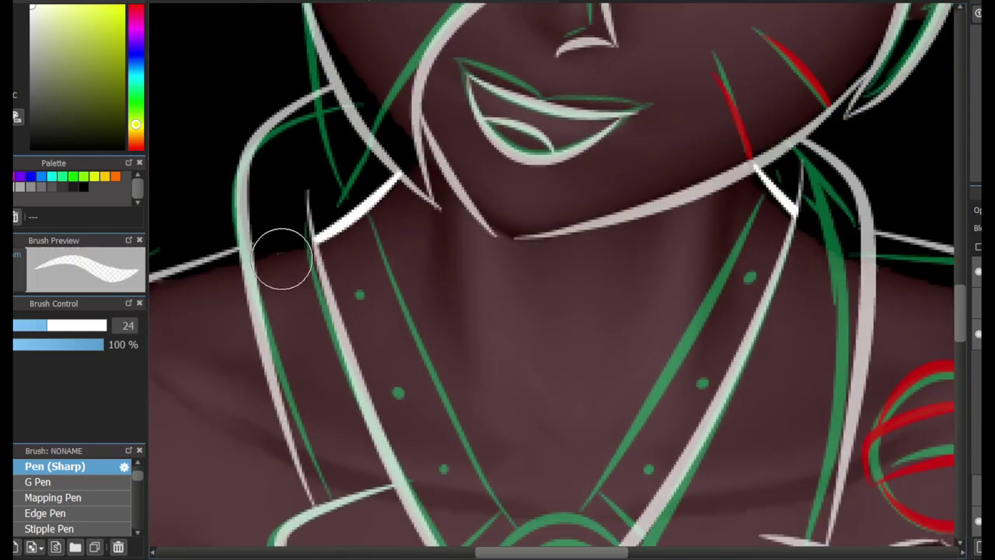
{"action": "key", "text": "e"}
Step: Trace the two concentric white arcs of the ornament where the lapels meet on the chest
{"action": "scroll", "coordinate": [645, 244], "scroll_direction": "down", "scroll_amount": 4}
{"action": "mouse_move", "coordinate": [466, 455]}
{"action": "left_mouse_down"}
{"action": "mouse_move", "coordinate": [588, 385]}
{"action": "mouse_move", "coordinate": [610, 419]}
{"action": "left_mouse_up"}
{"action": "left_click_drag", "start_coordinate": [476, 445], "coordinate": [576, 437]}
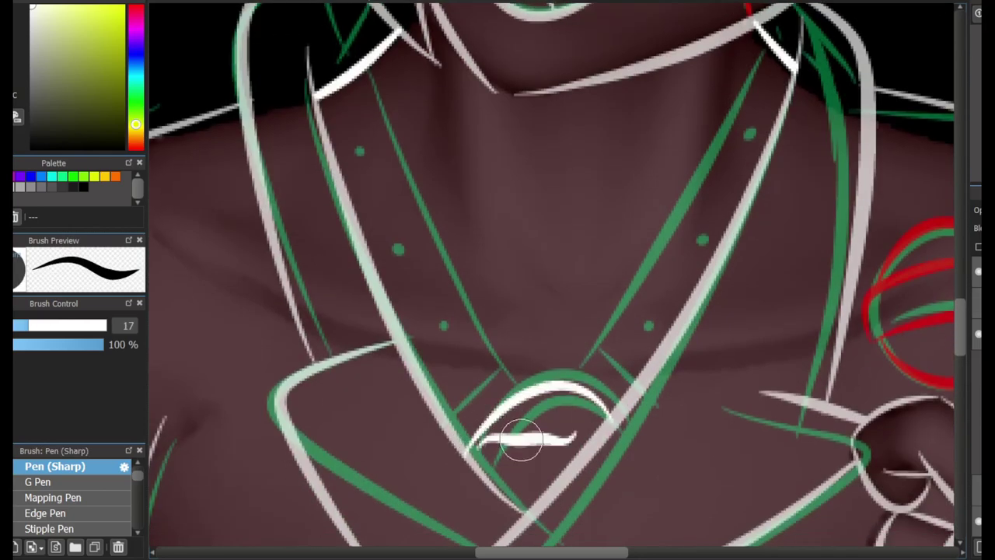
{"action": "key", "text": "ctrl+z"}
{"action": "key", "text": "ctrl+z"}
{"action": "mouse_move", "coordinate": [474, 459]}
{"action": "left_mouse_down"}
{"action": "mouse_move", "coordinate": [571, 363]}
{"action": "mouse_move", "coordinate": [614, 420]}
{"action": "left_mouse_up"}
{"action": "left_click_drag", "start_coordinate": [482, 478], "coordinate": [572, 403]}
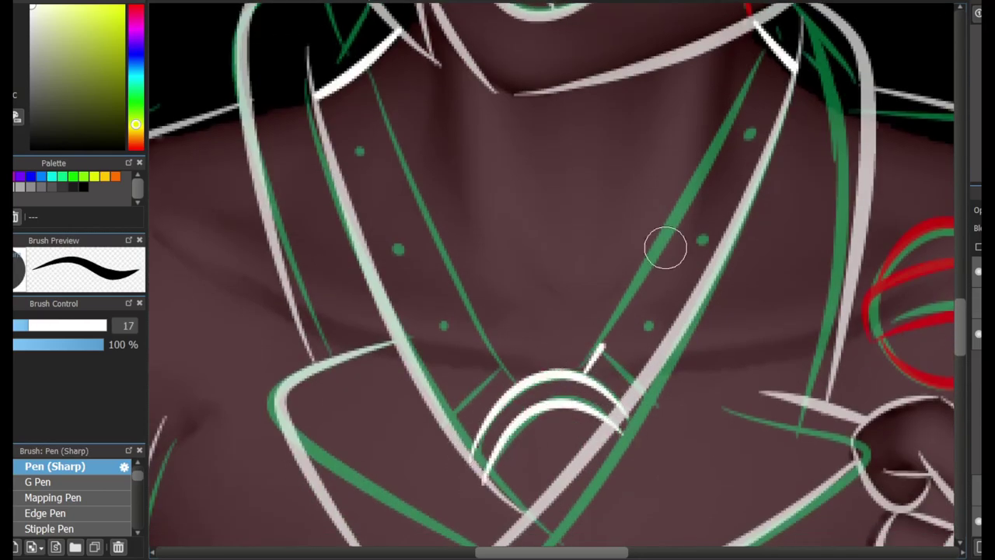
Step: Trace both inner edges of the collar band in white, plus the short cross line beside the arcs
{"action": "left_click_drag", "start_coordinate": [591, 362], "coordinate": [766, 47]}
{"action": "key", "text": "ctrl+z"}
{"action": "left_click_drag", "start_coordinate": [742, 105], "coordinate": [665, 253]}
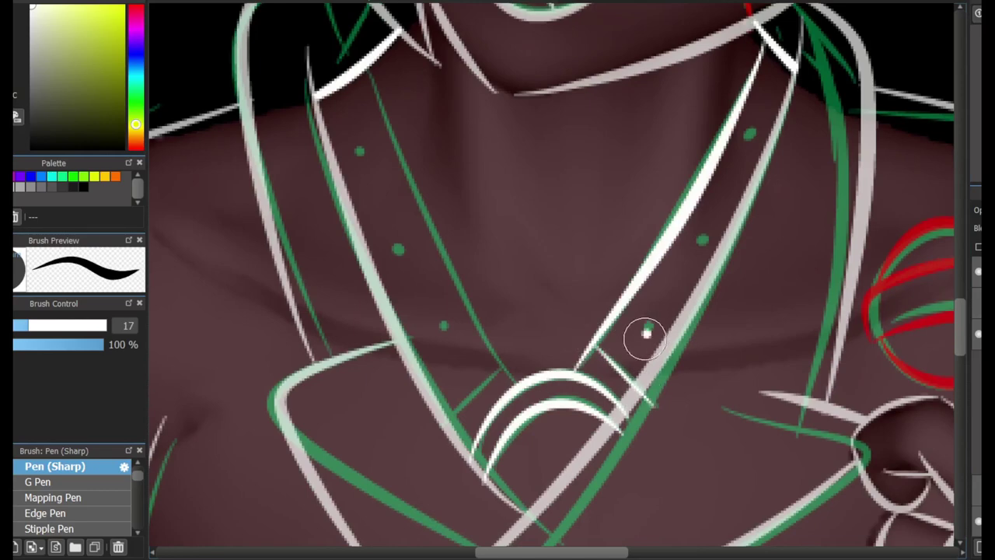
{"action": "key", "text": "ctrl+z"}
{"action": "left_click_drag", "start_coordinate": [365, 65], "coordinate": [513, 381]}
{"action": "key", "text": "ctrl+z"}
{"action": "key", "text": "ctrl+z"}
Step: Dot three white studs along each side of the collar band, and erase the line ends that overlap the lapel
{"action": "left_click", "coordinate": [444, 354]}
{"action": "left_click", "coordinate": [396, 262]}
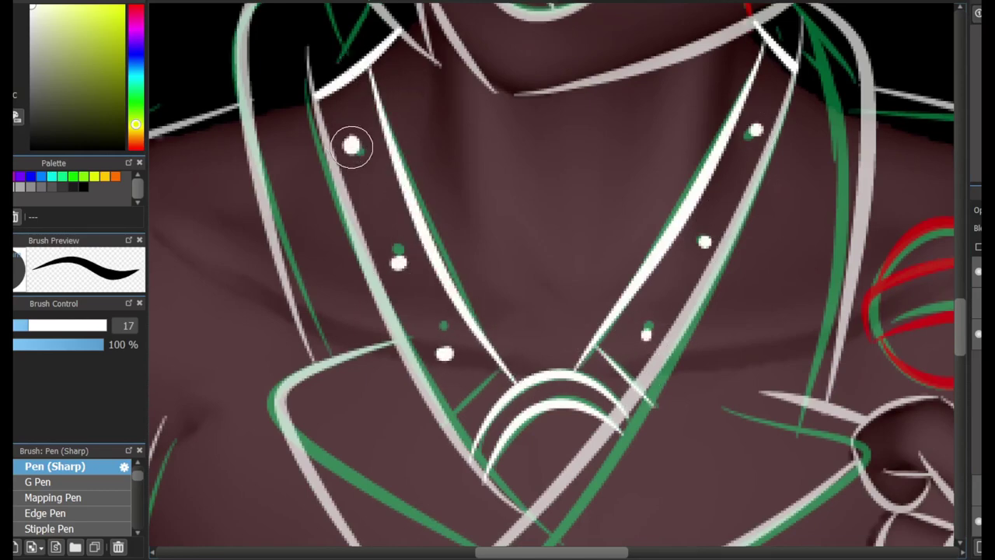
{"action": "key", "text": "e"}
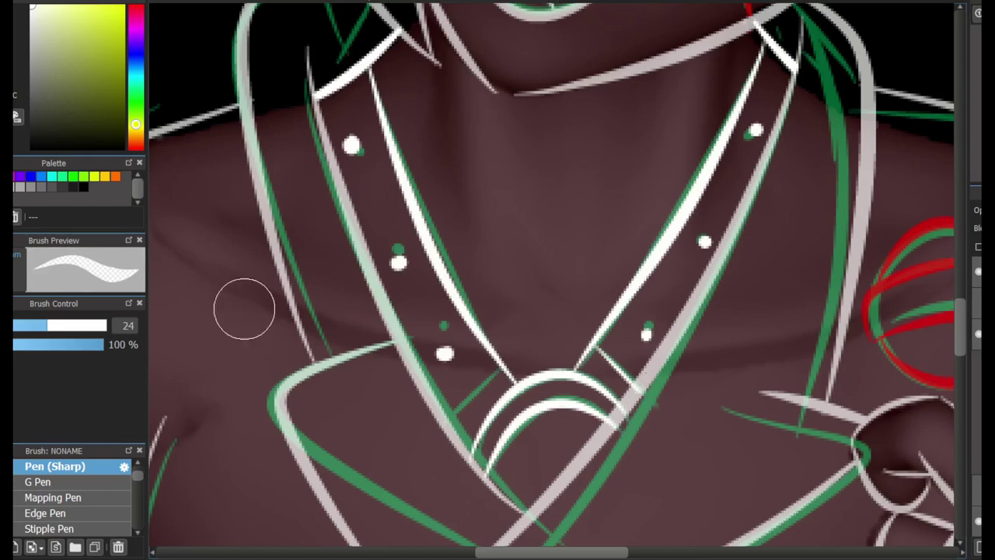
Step: Trace both sides of the neck in white, and erase the line ends that cross the jaw
{"action": "key", "text": "b"}
{"action": "left_click_drag", "start_coordinate": [440, 15], "coordinate": [464, 178]}
{"action": "left_click_drag", "start_coordinate": [700, 35], "coordinate": [642, 167]}
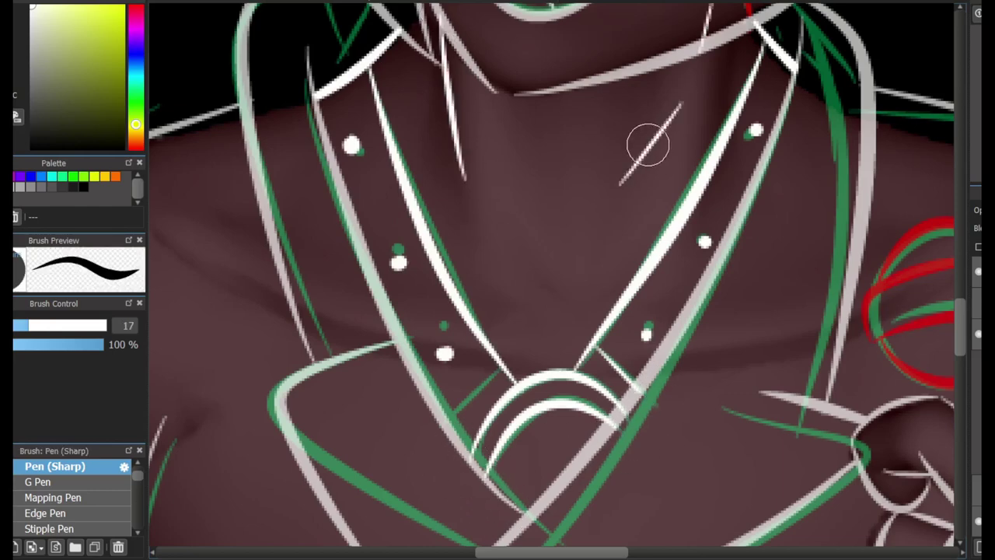
{"action": "key", "text": "ctrl+z"}
{"action": "left_click_drag", "start_coordinate": [700, 35], "coordinate": [645, 147]}
{"action": "key", "text": "ctrl+z"}
{"action": "mouse_move", "coordinate": [714, 16]}
{"action": "left_mouse_down"}
{"action": "mouse_move", "coordinate": [639, 176]}
{"action": "mouse_move", "coordinate": [690, 39]}
{"action": "left_mouse_up"}
{"action": "key", "text": "e"}
{"action": "scroll", "coordinate": [939, 242], "scroll_direction": "up", "scroll_amount": 5}
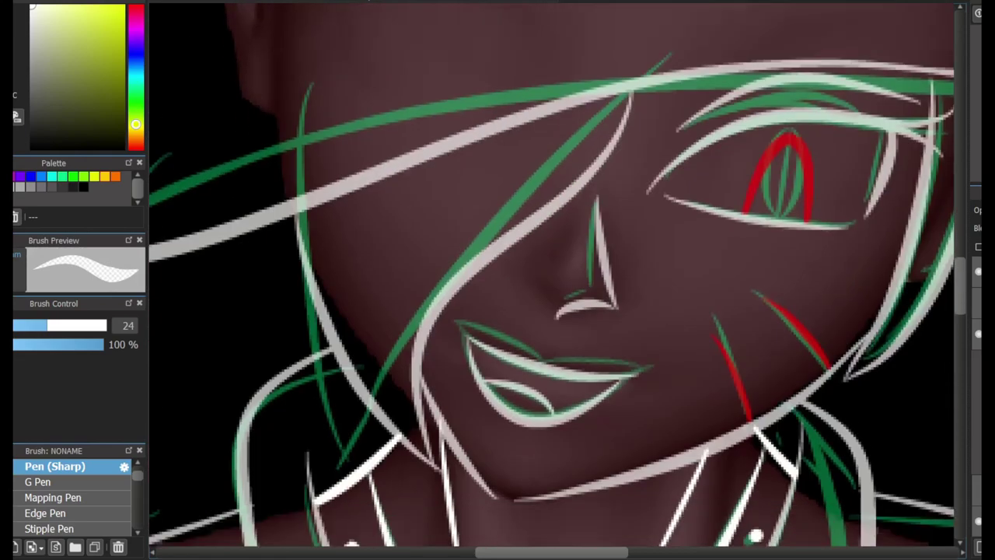
Step: Extend the face outline in white down to the tip of the chin
{"action": "key", "text": "b"}
{"action": "scroll", "coordinate": [461, 428], "scroll_direction": "up", "scroll_amount": 3}
{"action": "left_click_drag", "start_coordinate": [456, 412], "coordinate": [505, 461]}
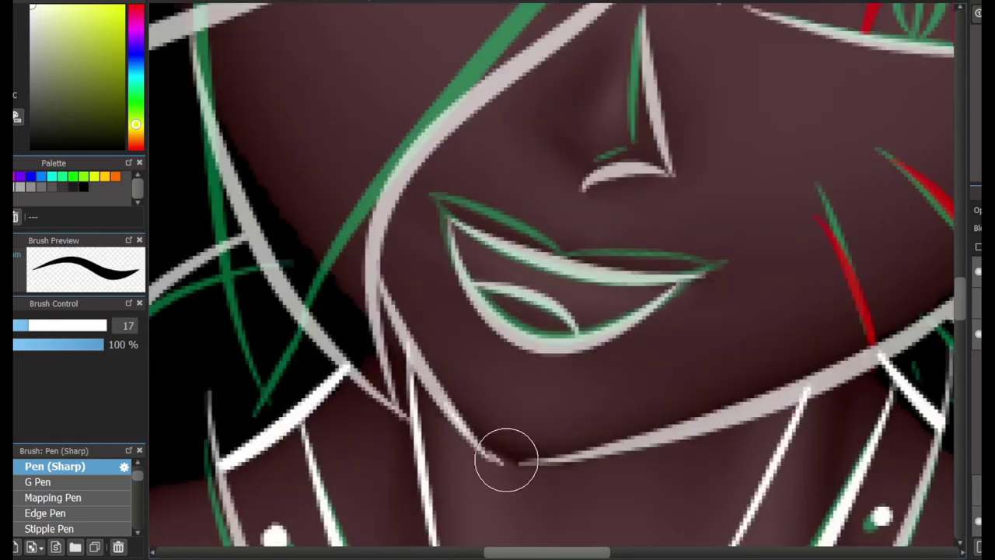
{"action": "scroll", "coordinate": [546, 458], "scroll_direction": "down", "scroll_amount": 3}
Step: Trace the inner edge line of the jagged wrapper in white and its curved marking in red, erasing the curve's ends over the hand
{"action": "scroll", "coordinate": [602, 484], "scroll_direction": "up", "scroll_amount": 5}
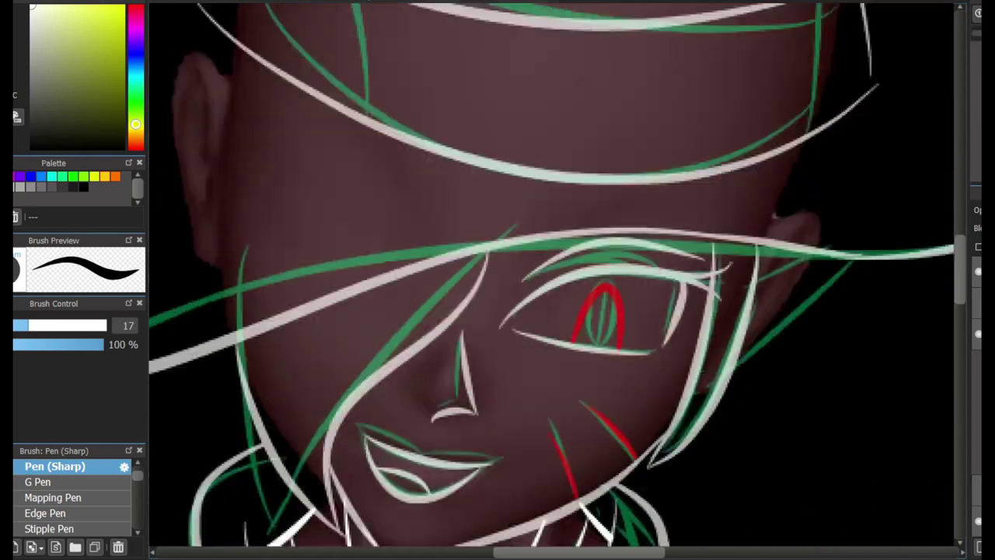
{"action": "scroll", "coordinate": [544, 311], "scroll_direction": "up", "scroll_amount": 3}
{"action": "scroll", "coordinate": [324, 276], "scroll_direction": "down", "scroll_amount": 1}
{"action": "scroll", "coordinate": [536, 284], "scroll_direction": "up", "scroll_amount": 3}
{"action": "mouse_move", "coordinate": [536, 285]}
{"action": "left_mouse_down"}
{"action": "mouse_move", "coordinate": [589, 244]}
{"action": "mouse_move", "coordinate": [684, 278]}
{"action": "mouse_move", "coordinate": [579, 370]}
{"action": "left_mouse_up"}
{"action": "mouse_move", "coordinate": [673, 172]}
{"action": "left_mouse_down"}
{"action": "mouse_move", "coordinate": [751, 296]}
{"action": "mouse_move", "coordinate": [567, 326]}
{"action": "mouse_move", "coordinate": [611, 334]}
{"action": "left_mouse_up"}
{"action": "key", "text": "e"}
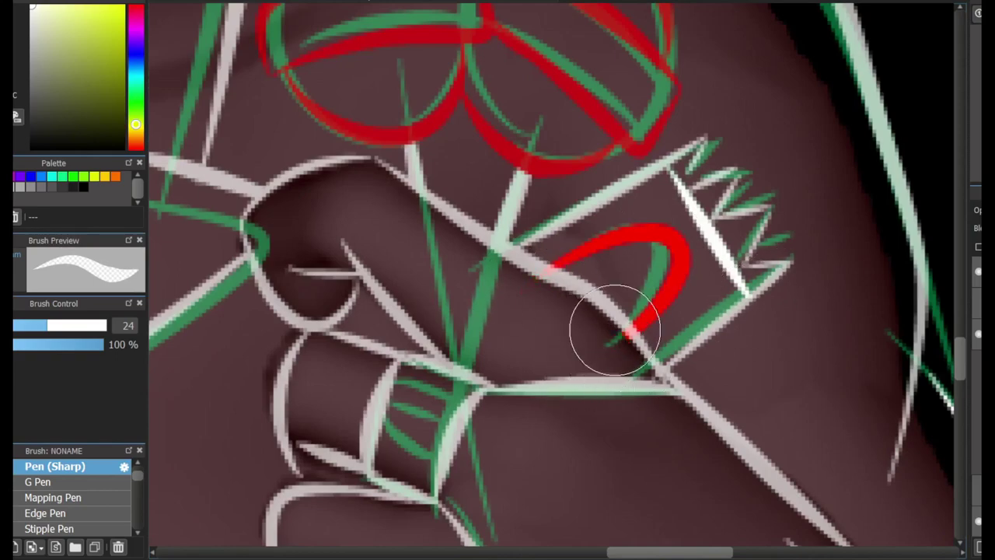
Step: Trace the sleeve seam at each shoulder in white, and erase the seam end that overlaps the lollipop
{"action": "scroll", "coordinate": [523, 229], "scroll_direction": "down", "scroll_amount": 3}
{"action": "scroll", "coordinate": [522, 230], "scroll_direction": "down", "scroll_amount": 2}
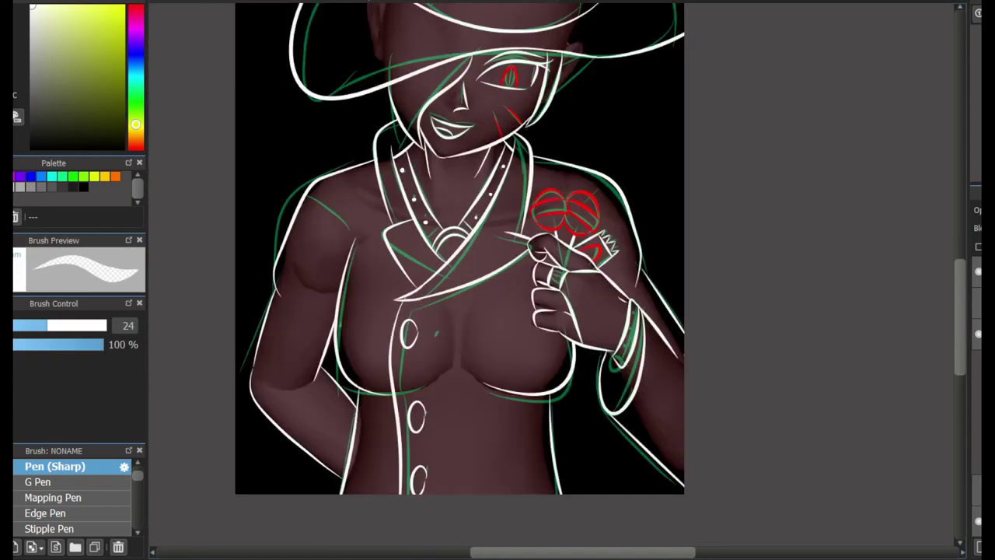
{"action": "scroll", "coordinate": [303, 228], "scroll_direction": "up", "scroll_amount": 2}
{"action": "key", "text": "b"}
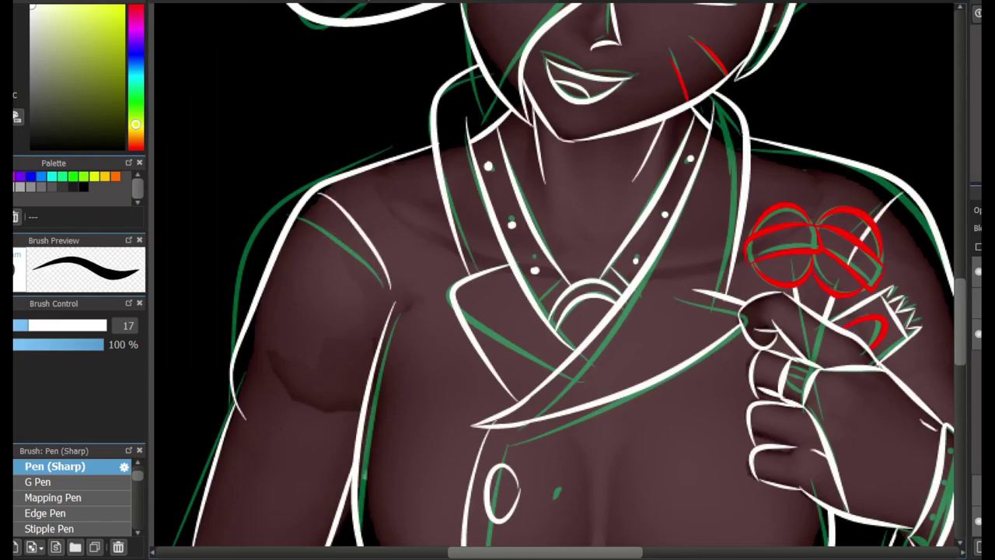
{"action": "key", "text": "e"}
{"action": "scroll", "coordinate": [856, 233], "scroll_direction": "up", "scroll_amount": 3}
{"action": "scroll", "coordinate": [813, 168], "scroll_direction": "down", "scroll_amount": 3}
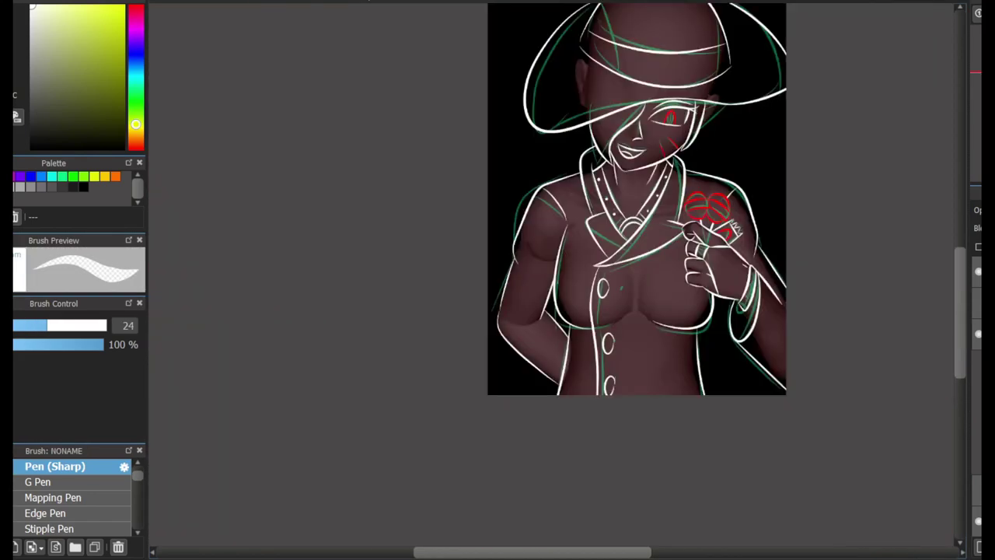
Step: Hide the sketch and body base, and draw a white outer hair line from the hat brim to the collar beside the covered eye
{"action": "scroll", "coordinate": [544, 234], "scroll_direction": "up", "scroll_amount": 1}
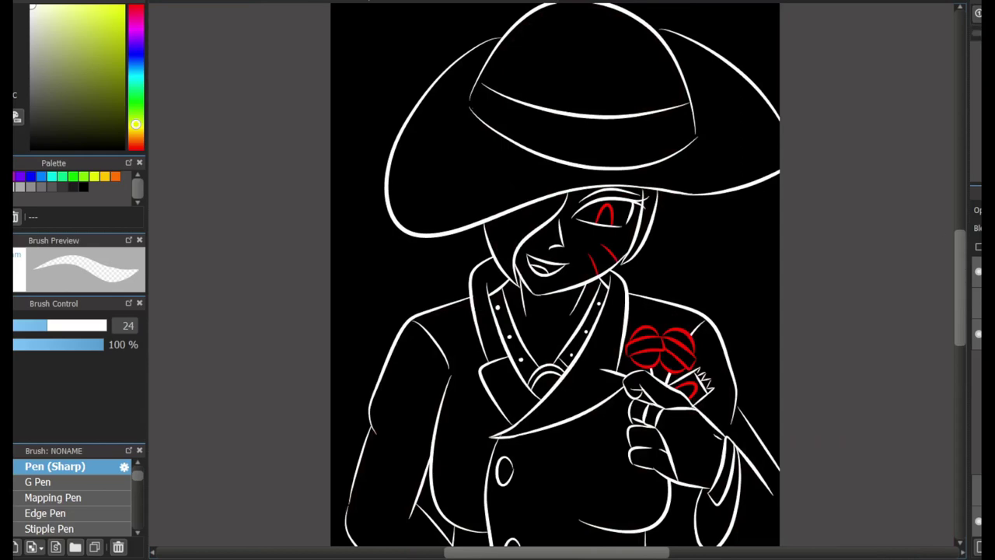
{"action": "scroll", "coordinate": [570, 280], "scroll_direction": "down", "scroll_amount": 3}
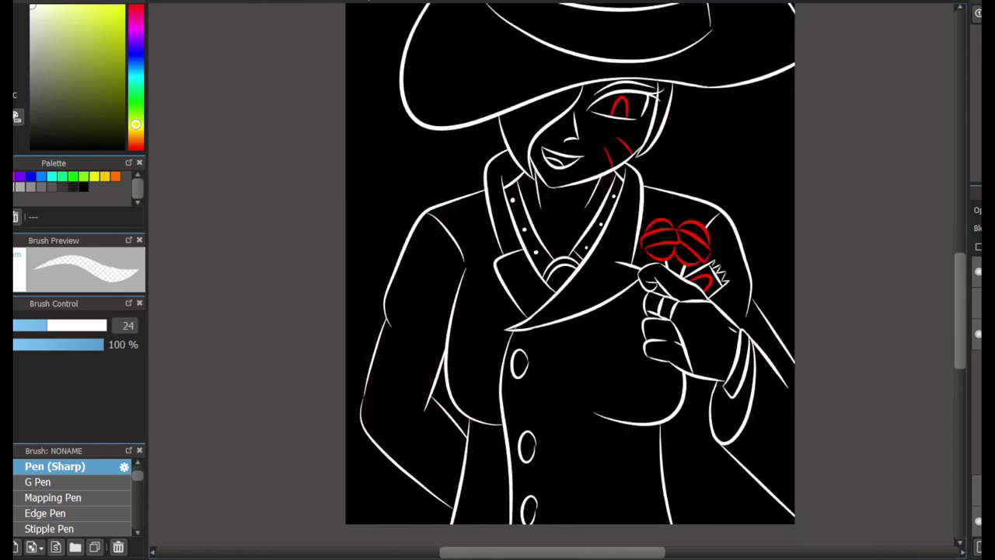
{"action": "scroll", "coordinate": [623, 155], "scroll_direction": "up", "scroll_amount": 3}
{"action": "key", "text": "b"}
{"action": "left_click_drag", "start_coordinate": [382, 157], "coordinate": [415, 334]}
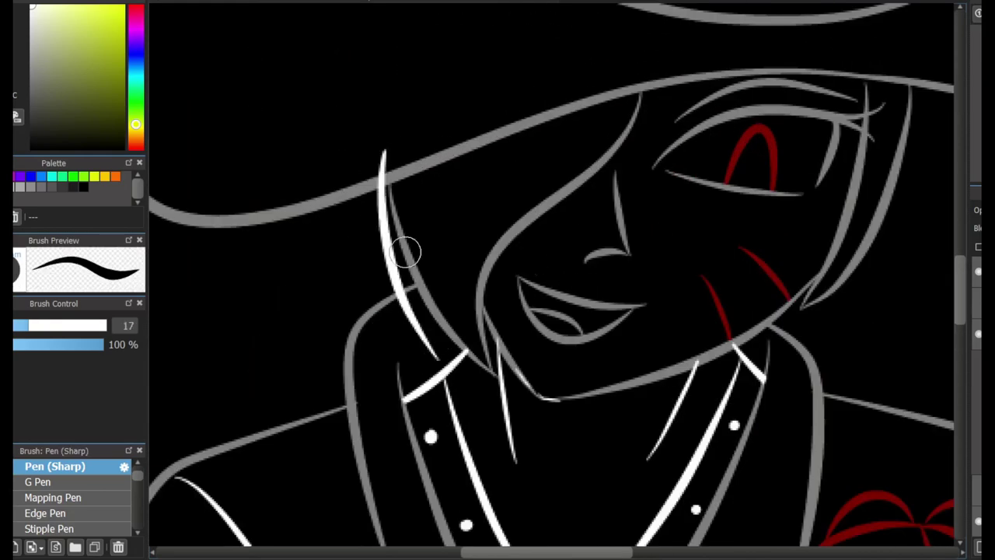
{"action": "key", "text": "ctrl+z"}
{"action": "left_click_drag", "start_coordinate": [362, 184], "coordinate": [429, 376]}
Step: Draw the outer hair line in white beside the visible eye down to the collar, and erase the collar lines inside the hair
{"action": "scroll", "coordinate": [585, 358], "scroll_direction": "right", "scroll_amount": 3}
{"action": "mouse_move", "coordinate": [583, 359]}
{"action": "left_mouse_down"}
{"action": "mouse_move", "coordinate": [715, 210]}
{"action": "mouse_move", "coordinate": [726, 122]}
{"action": "mouse_move", "coordinate": [604, 391]}
{"action": "left_mouse_up"}
{"action": "key", "text": "ctrl+z"}
{"action": "key", "text": "ctrl+z"}
{"action": "key", "text": "ctrl+z"}
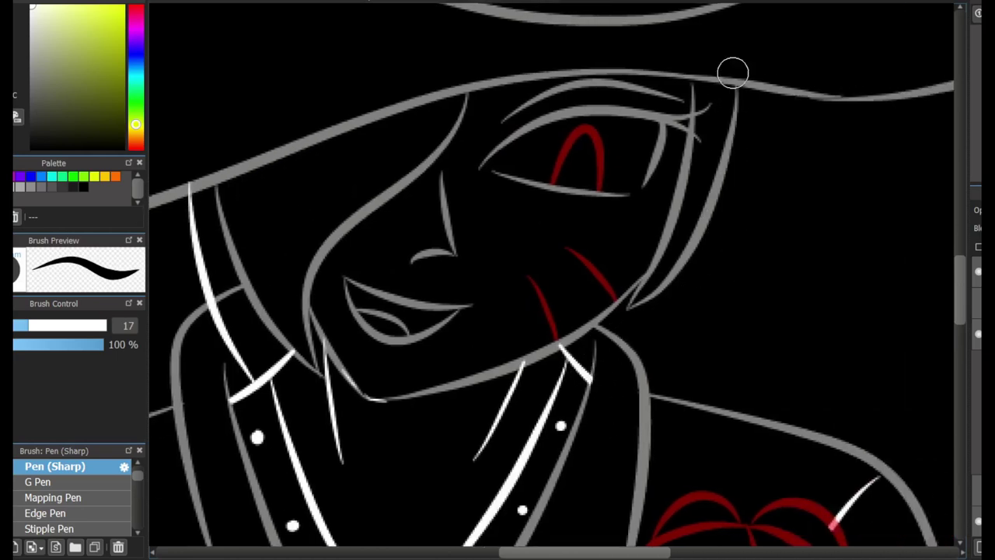
{"action": "left_click_drag", "start_coordinate": [733, 73], "coordinate": [583, 359]}
{"action": "key", "text": "e"}
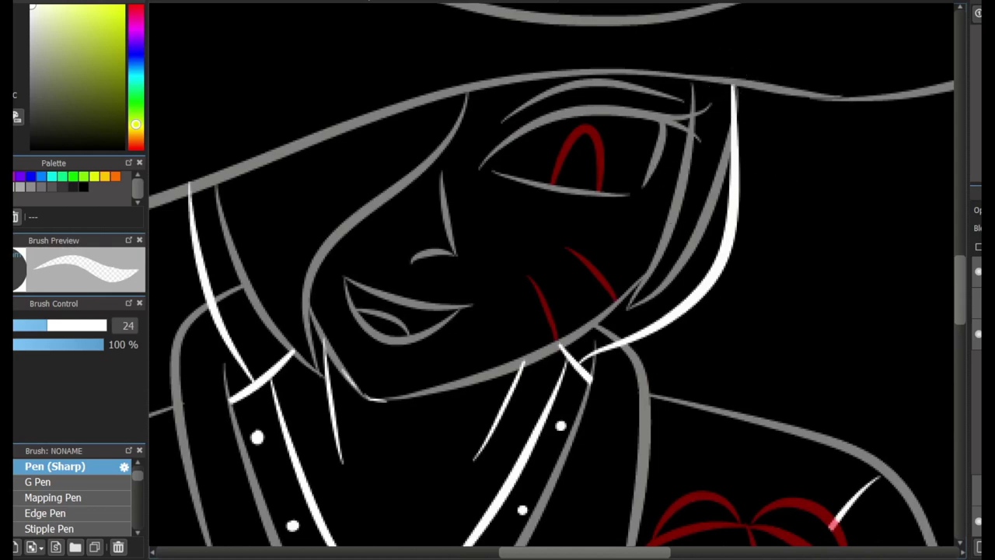
{"action": "scroll", "coordinate": [242, 334], "scroll_direction": "up", "scroll_amount": 2}
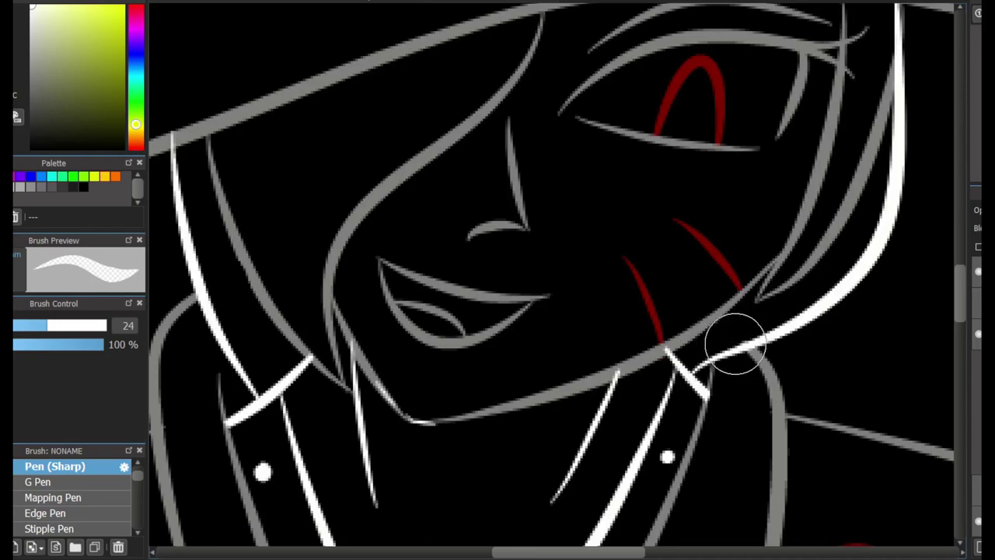
{"action": "scroll", "coordinate": [850, 251], "scroll_direction": "down", "scroll_amount": 2}
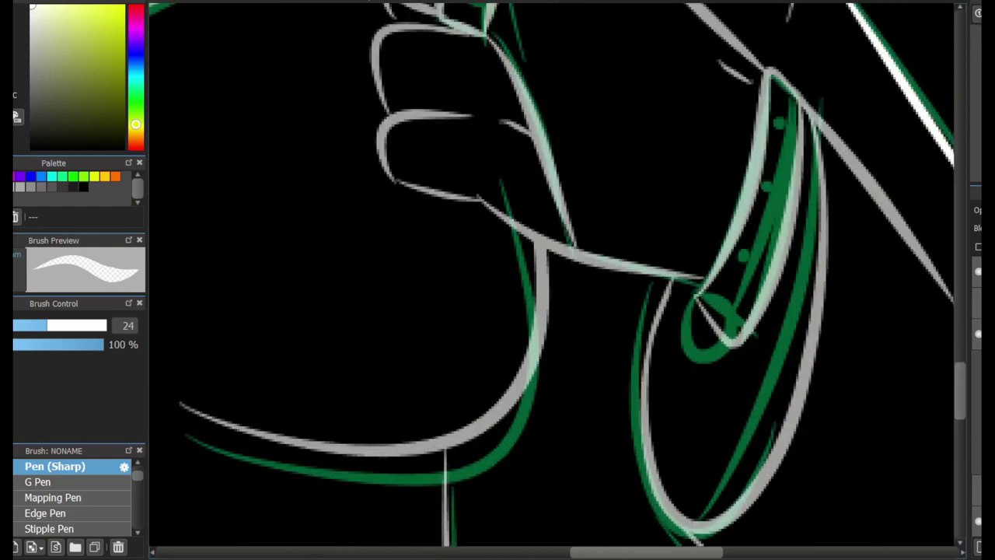
Step: Add white studs, a hanging ring and a strap line to the wrist cuff, and erase the line end beyond the sleeve edge
{"action": "scroll", "coordinate": [702, 376], "scroll_direction": "up", "scroll_amount": 3}
{"action": "scroll", "coordinate": [706, 351], "scroll_direction": "up", "scroll_amount": 2}
{"action": "mouse_move", "coordinate": [731, 257]}
{"action": "left_mouse_down"}
{"action": "mouse_move", "coordinate": [706, 351]}
{"action": "mouse_move", "coordinate": [722, 366]}
{"action": "mouse_move", "coordinate": [717, 346]}
{"action": "mouse_move", "coordinate": [762, 455]}
{"action": "mouse_move", "coordinate": [767, 267]}
{"action": "left_mouse_up"}
{"action": "scroll", "coordinate": [777, 295], "scroll_direction": "up", "scroll_amount": 3}
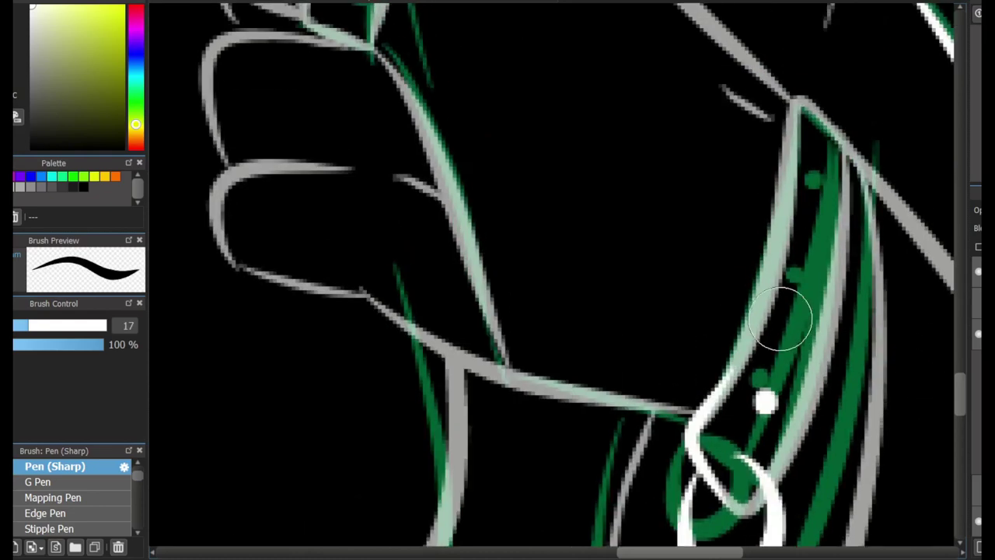
{"action": "left_click", "coordinate": [796, 305]}
{"action": "scroll", "coordinate": [817, 200], "scroll_direction": "down", "scroll_amount": 3}
{"action": "left_click_drag", "start_coordinate": [739, 226], "coordinate": [856, 328]}
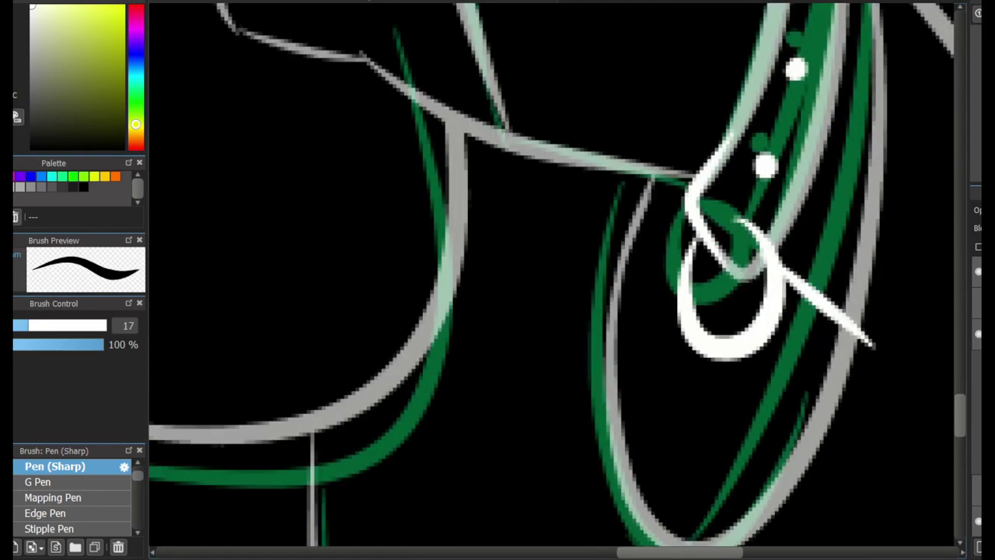
{"action": "key", "text": "e"}
{"action": "scroll", "coordinate": [850, 311], "scroll_direction": "down", "scroll_amount": 3}
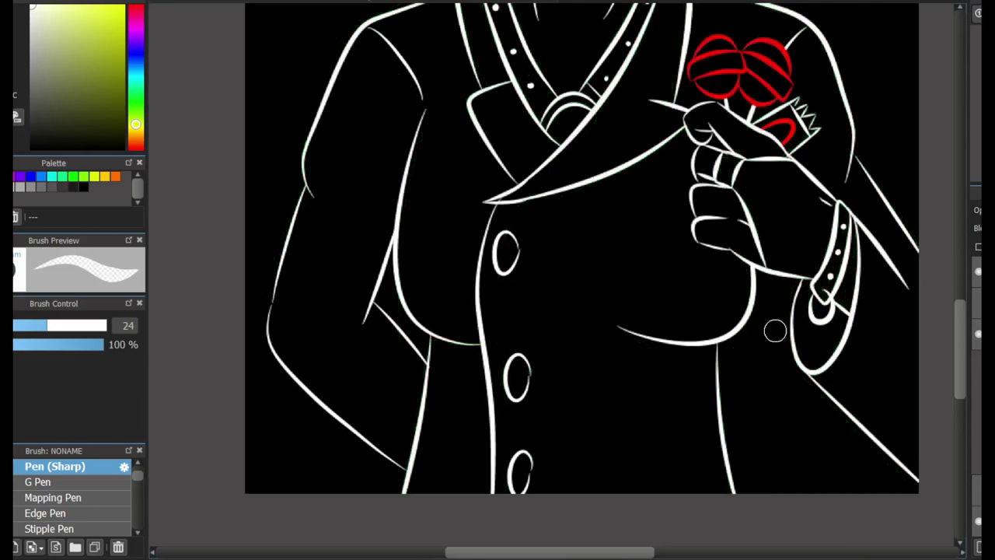
Step: Draw a short white line across the studded collar band beside the round pendant, mirroring the one on its other side
{"action": "scroll", "coordinate": [773, 329], "scroll_direction": "up", "scroll_amount": 2}
{"action": "scroll", "coordinate": [948, 171], "scroll_direction": "down", "scroll_amount": 2}
{"action": "scroll", "coordinate": [948, 171], "scroll_direction": "up", "scroll_amount": 2}
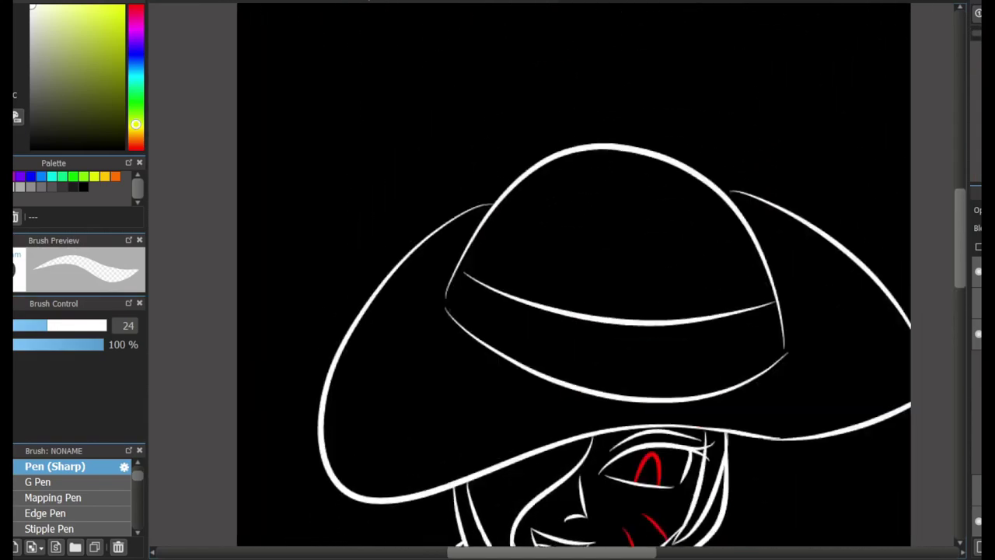
{"action": "scroll", "coordinate": [521, 347], "scroll_direction": "down", "scroll_amount": 1}
{"action": "scroll", "coordinate": [521, 347], "scroll_direction": "up", "scroll_amount": 5}
{"action": "key", "text": "b"}
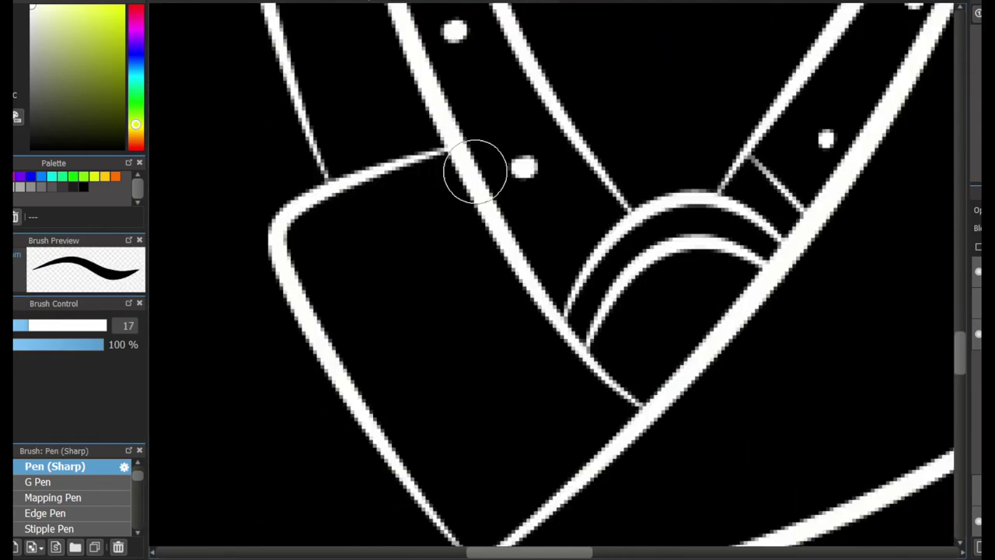
{"action": "left_click_drag", "start_coordinate": [528, 258], "coordinate": [596, 181]}
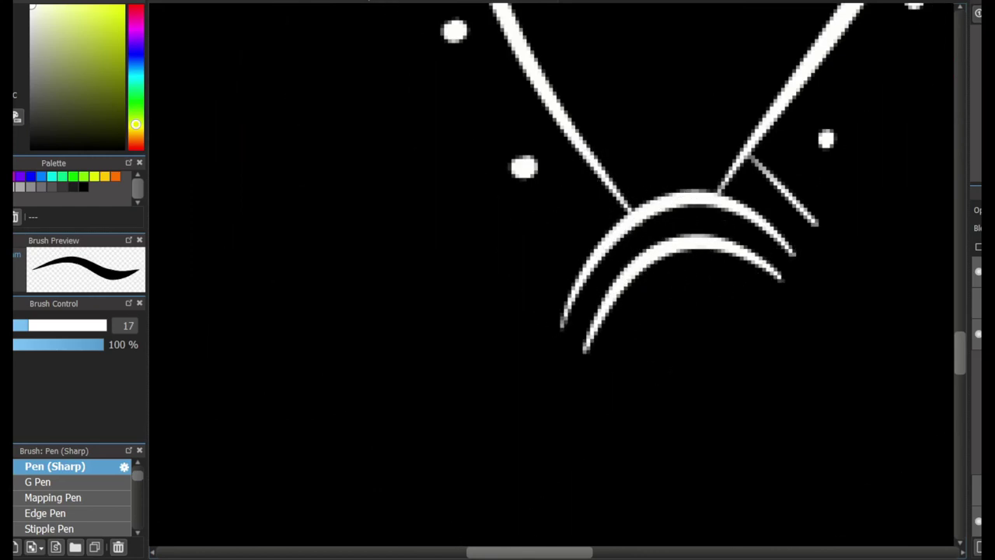
{"action": "key", "text": "ctrl+0"}
{"action": "scroll", "coordinate": [697, 252], "scroll_direction": "up", "scroll_amount": 3}
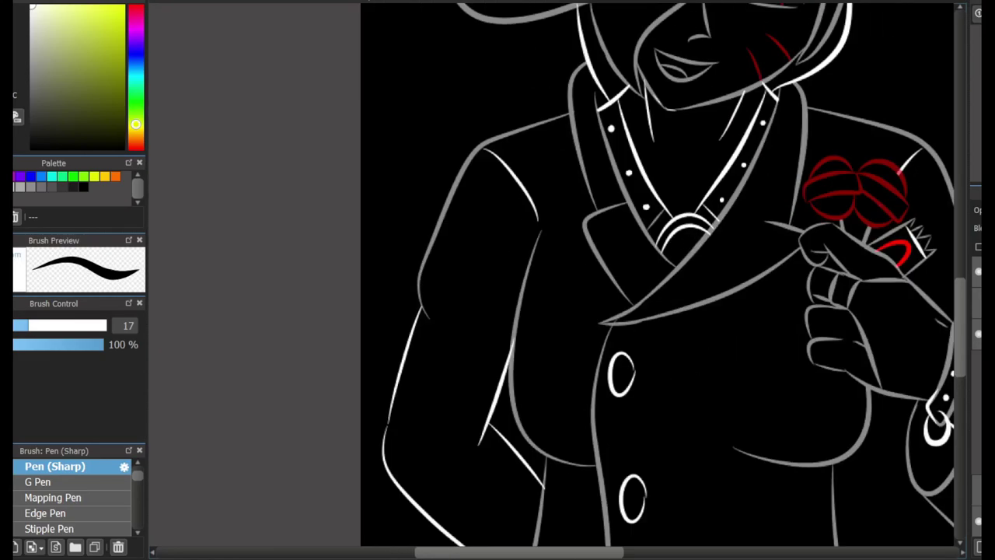
Step: Draw three curved red lines between the ring's two white edges on the finger of the raised hand
{"action": "scroll", "coordinate": [657, 279], "scroll_direction": "down", "scroll_amount": 3}
{"action": "scroll", "coordinate": [657, 280], "scroll_direction": "up", "scroll_amount": 6}
{"action": "scroll", "coordinate": [657, 280], "scroll_direction": "down", "scroll_amount": 2}
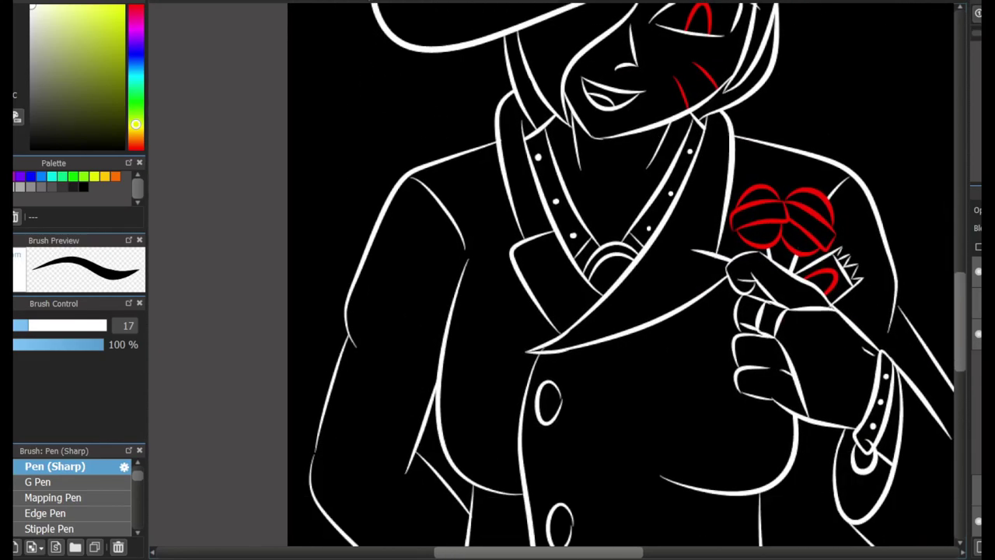
{"action": "scroll", "coordinate": [628, 402], "scroll_direction": "up", "scroll_amount": 1}
{"action": "scroll", "coordinate": [628, 402], "scroll_direction": "up", "scroll_amount": 4}
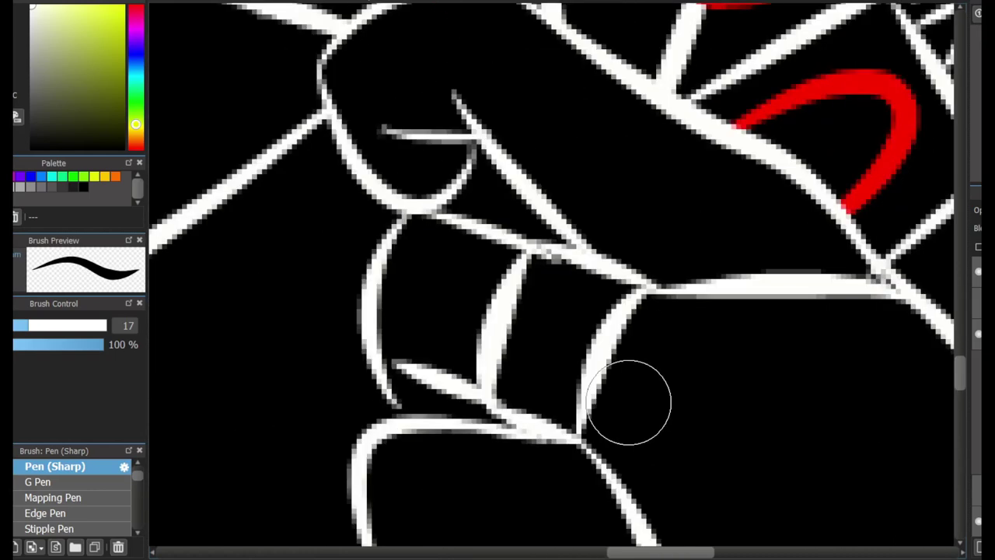
{"action": "key", "text": "x"}
{"action": "mouse_move", "coordinate": [544, 311]}
{"action": "left_mouse_down"}
{"action": "mouse_move", "coordinate": [567, 300]}
{"action": "mouse_move", "coordinate": [568, 319]}
{"action": "left_mouse_up"}
{"action": "key", "text": "ctrl+z"}
{"action": "key", "text": "ctrl+z"}
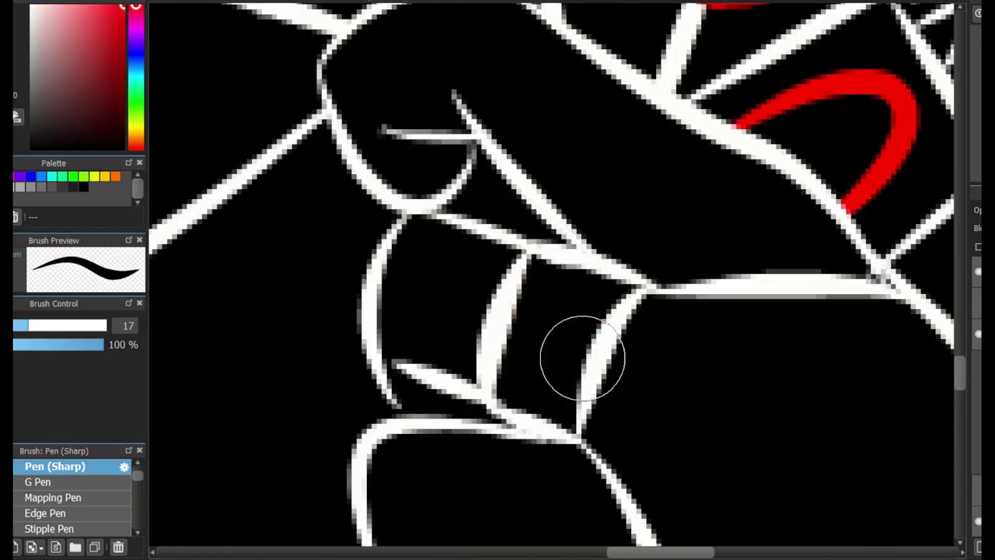
{"action": "mouse_move", "coordinate": [583, 355]}
{"action": "left_mouse_down"}
{"action": "mouse_move", "coordinate": [514, 286]}
{"action": "mouse_move", "coordinate": [576, 322]}
{"action": "left_mouse_up"}
{"action": "key", "text": "ctrl+z"}
{"action": "left_click_drag", "start_coordinate": [521, 280], "coordinate": [612, 306]}
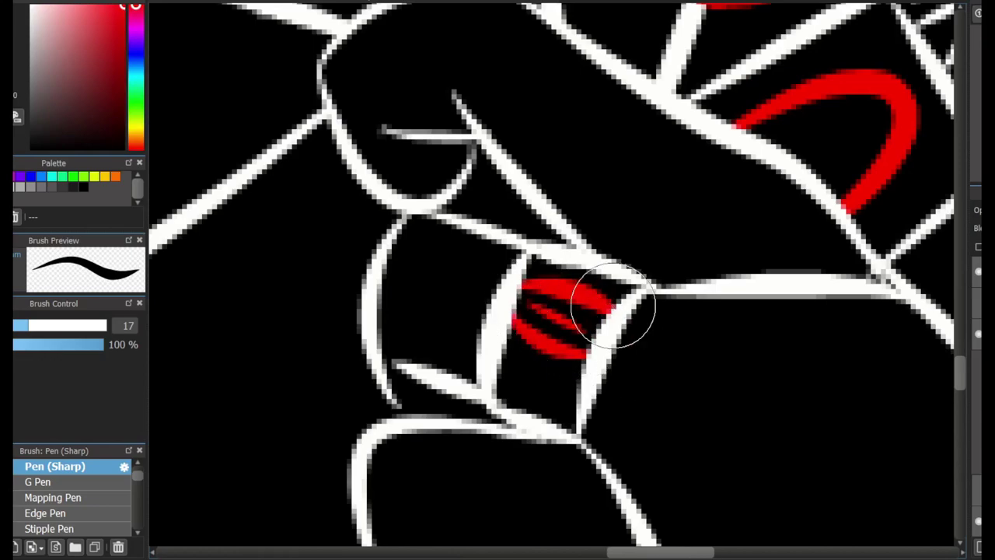
{"action": "scroll", "coordinate": [700, 296], "scroll_direction": "down", "scroll_amount": 5}
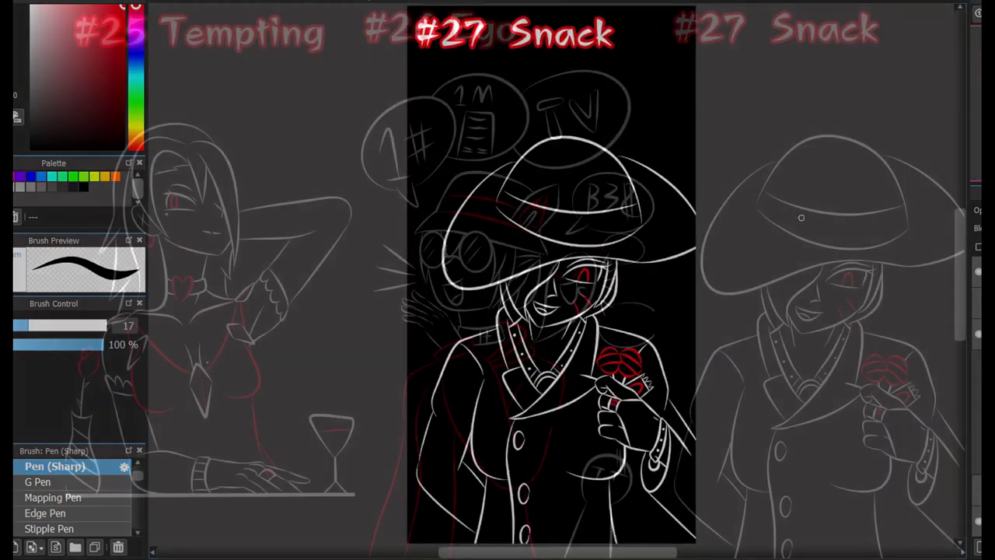